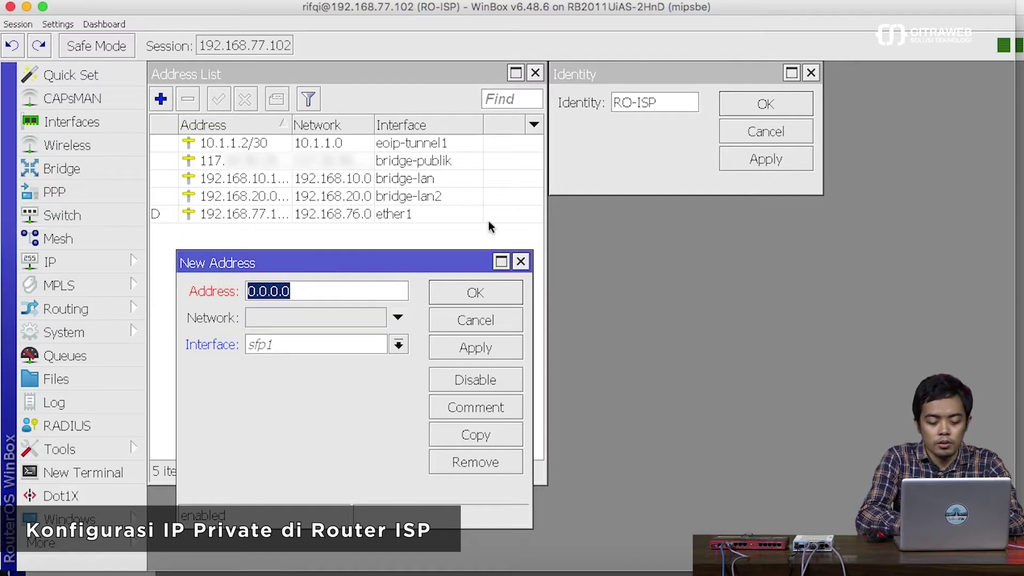
Step: Assign the address 172.20.1.1/30 to interface ether2 on the ISP router and apply it
text(172)
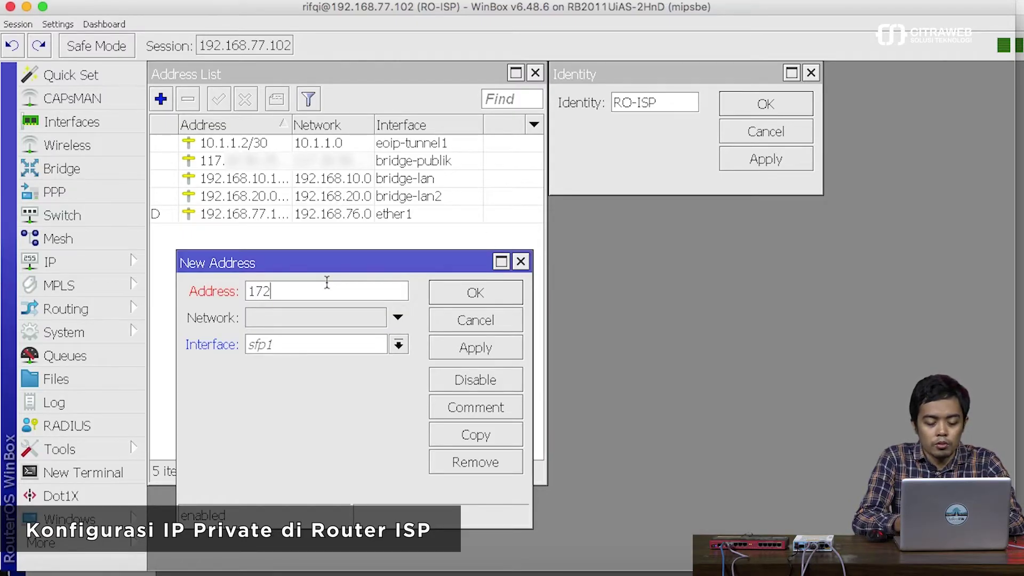
text(.20.1.1/30)
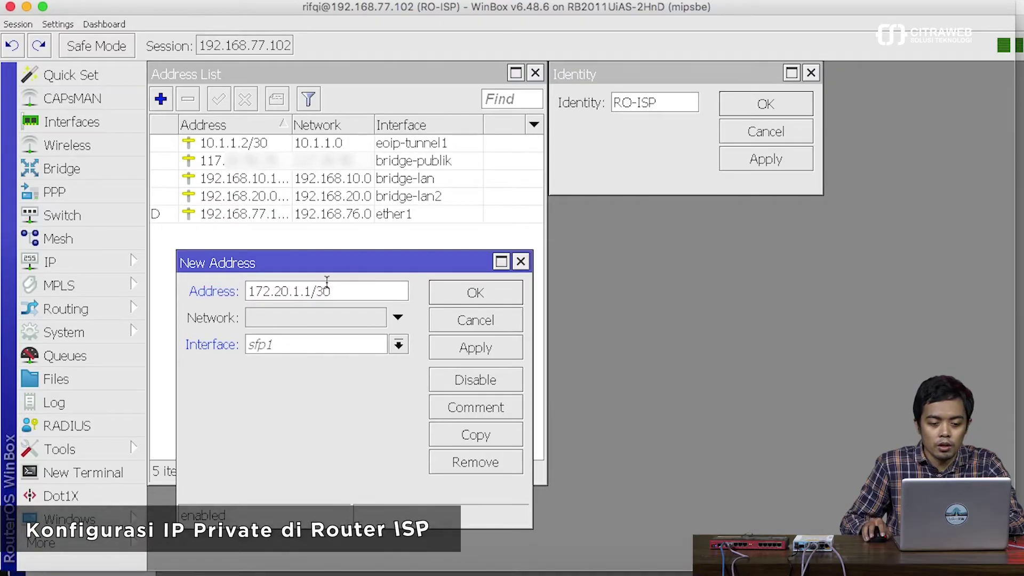
click(372, 348)
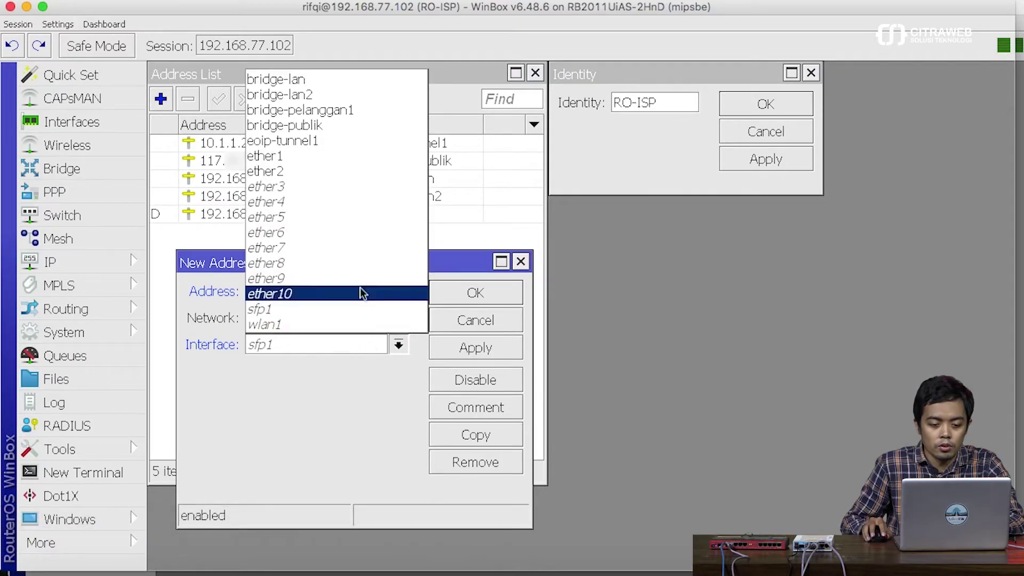
click(342, 169)
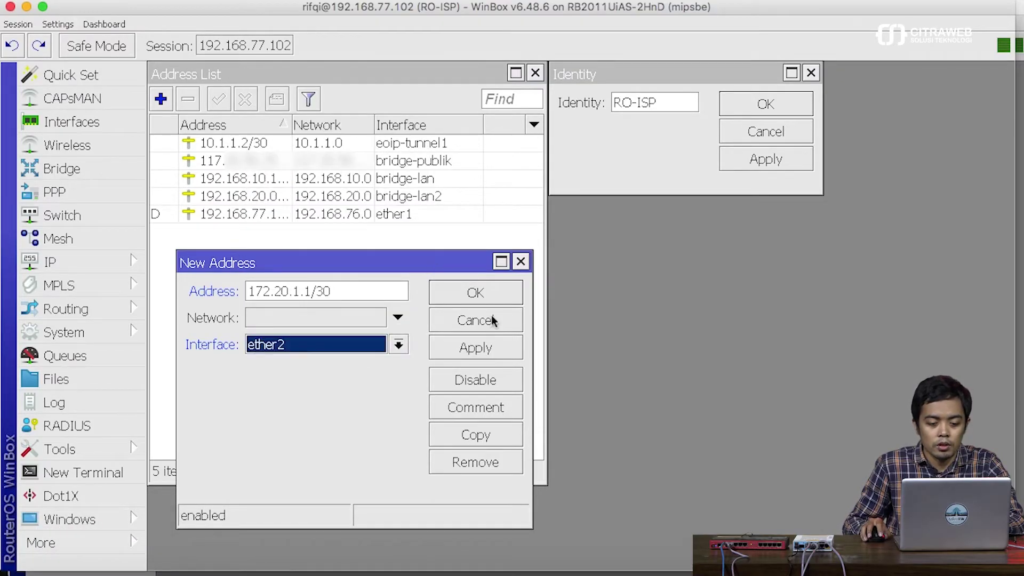
click(496, 350)
Step: Add the comment "ke pelanggan" to the 172.20.1.1/30 address and close its settings
click(504, 410)
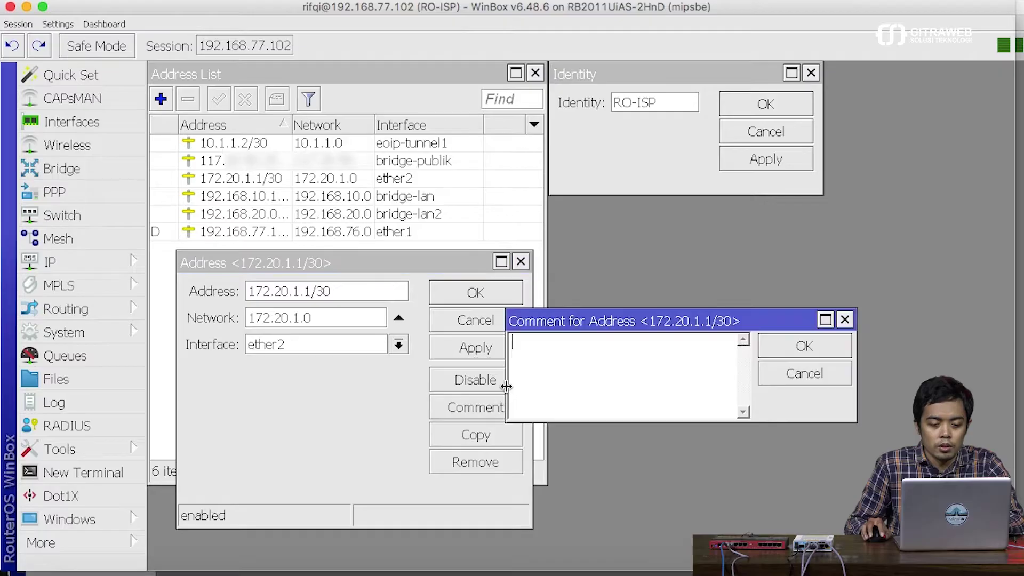
text(ke)
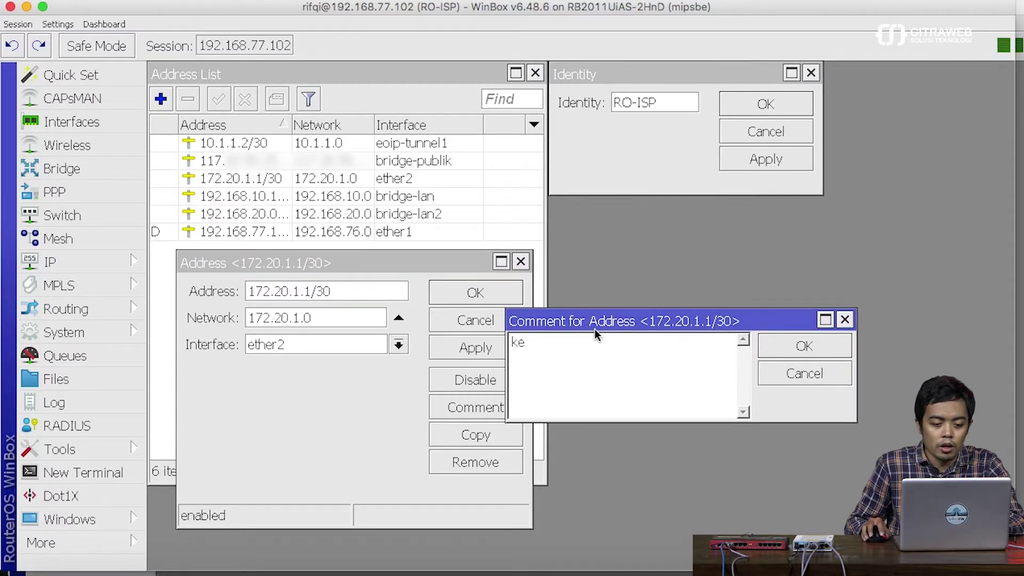
text( pelanngg)
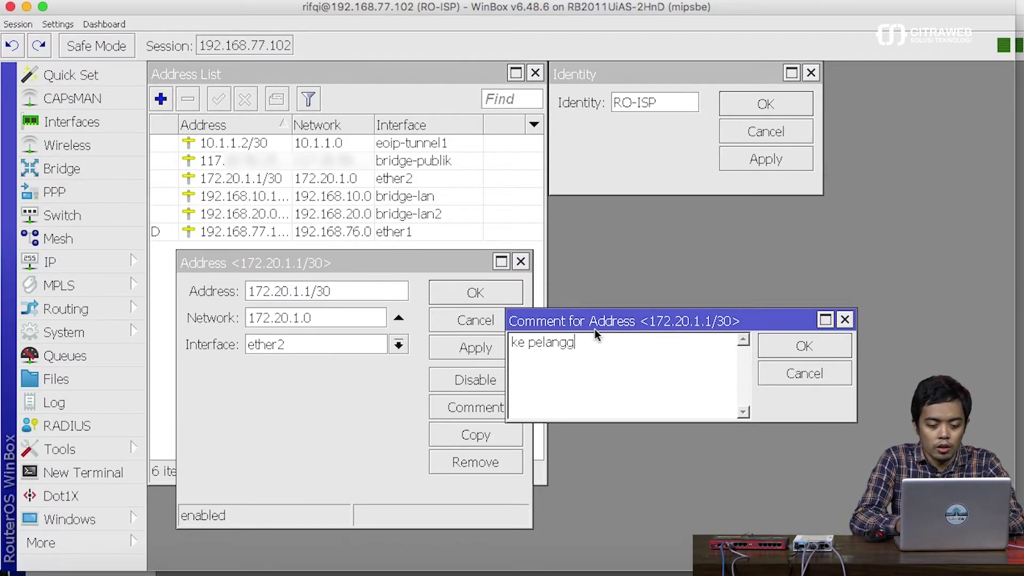
text(an)
key(Return)
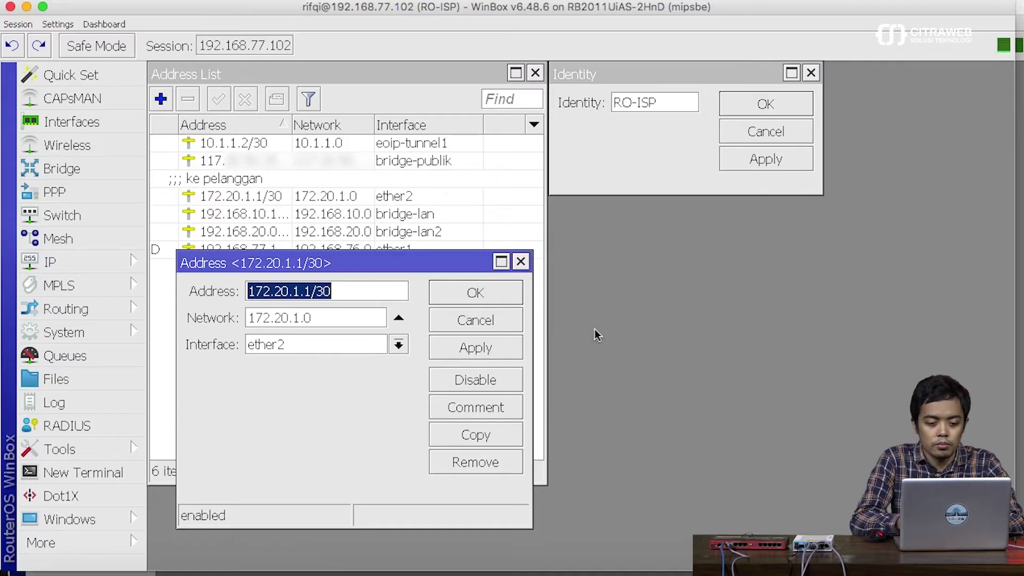
click(489, 301)
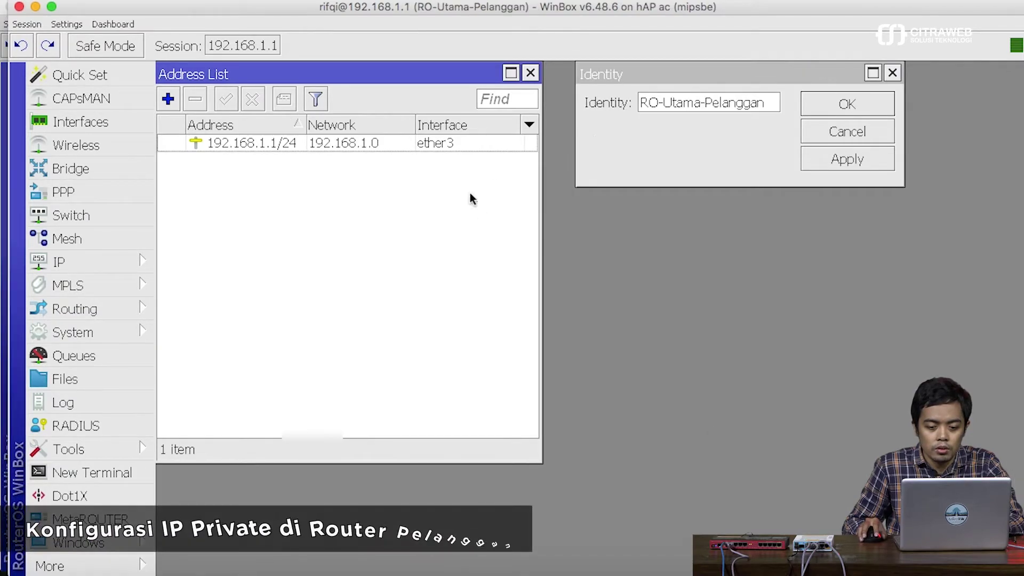
Step: Add the address 172.20.1.2/30 on interface ether1 of the RO-Utama-Pelanggan router and apply it
click(168, 99)
drag(402, 212, 367, 194)
text(172)
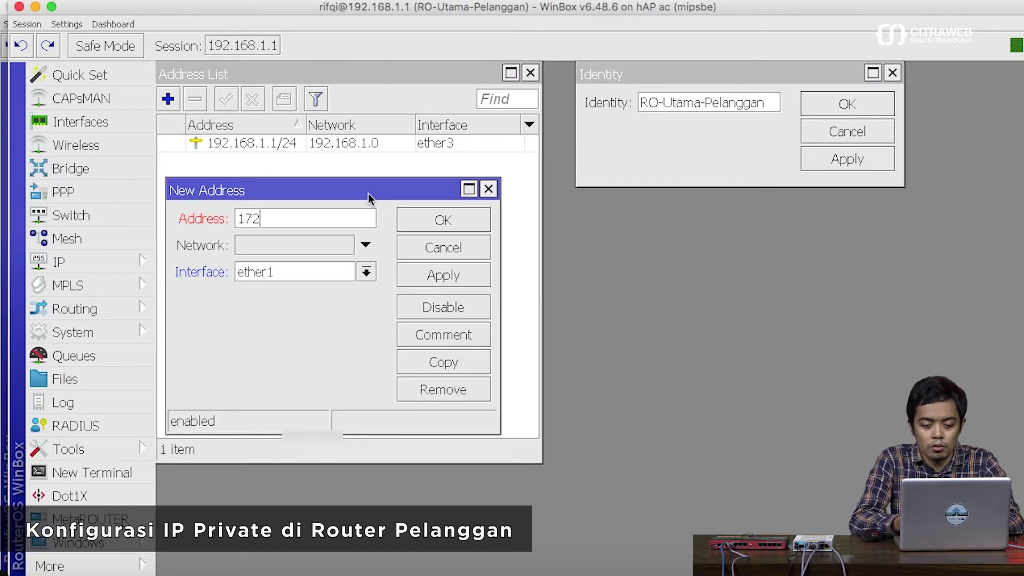
text(.20.1.2/30)
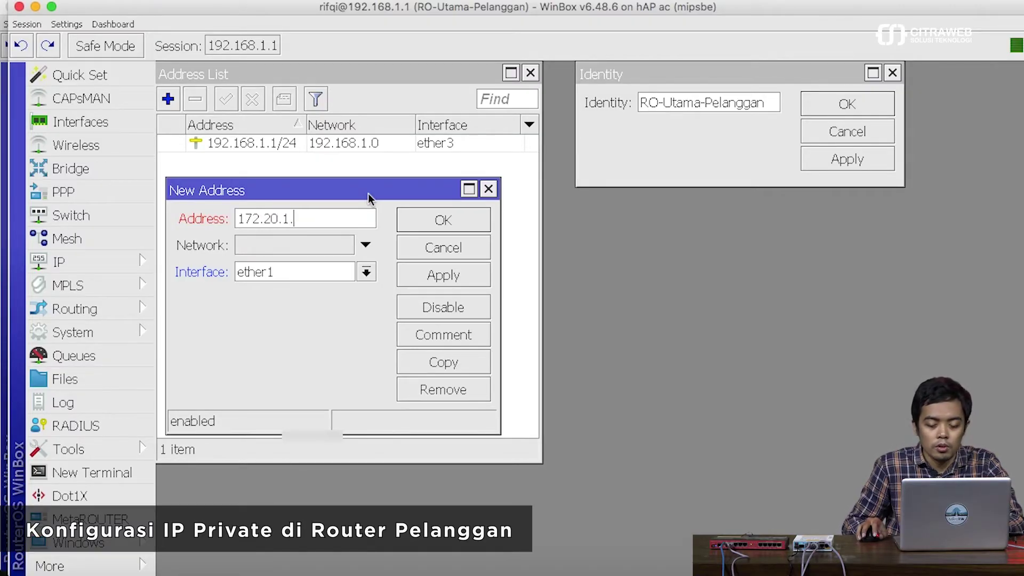
click(356, 273)
click(347, 306)
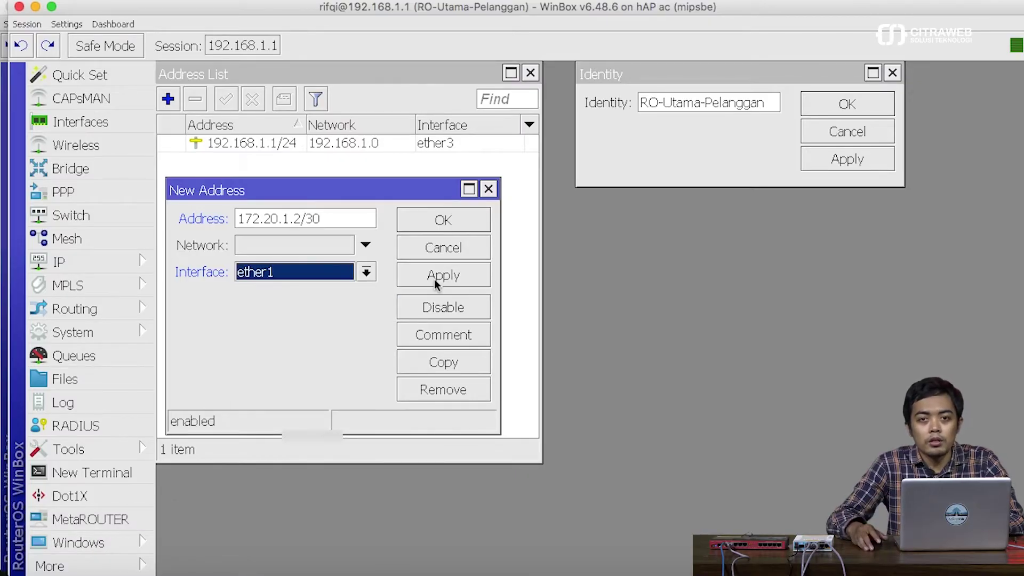
click(437, 275)
Step: Add the comment "ip B2B ke ISP" to the 172.20.1.2/30 address and close its settings
click(470, 336)
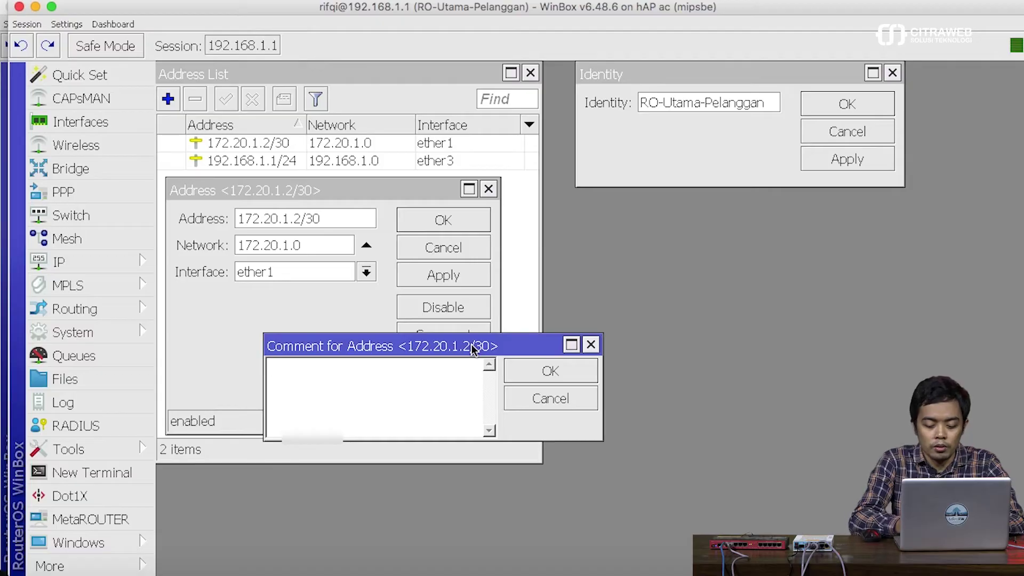
text(ip B)
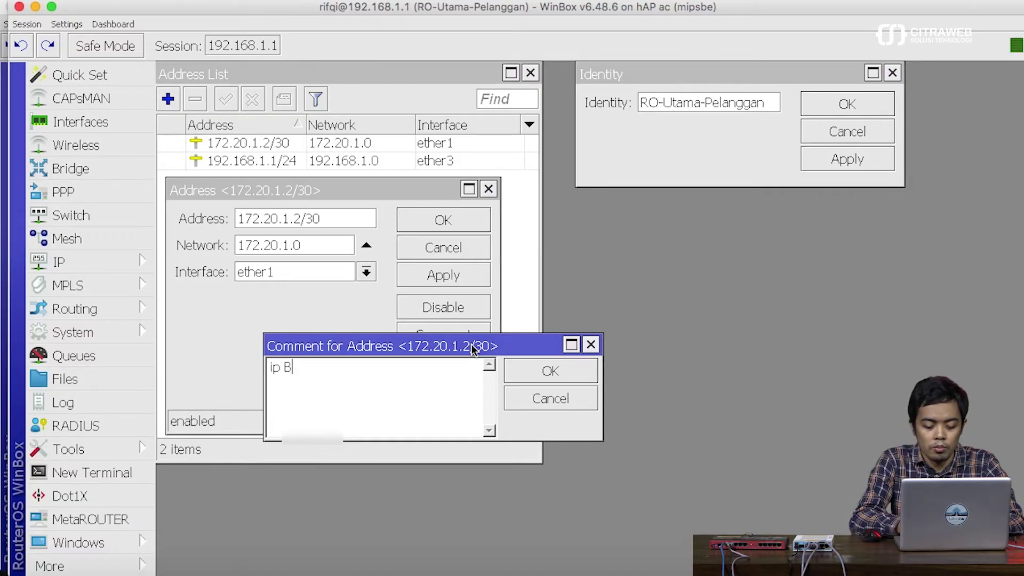
text(2B ke ISP)
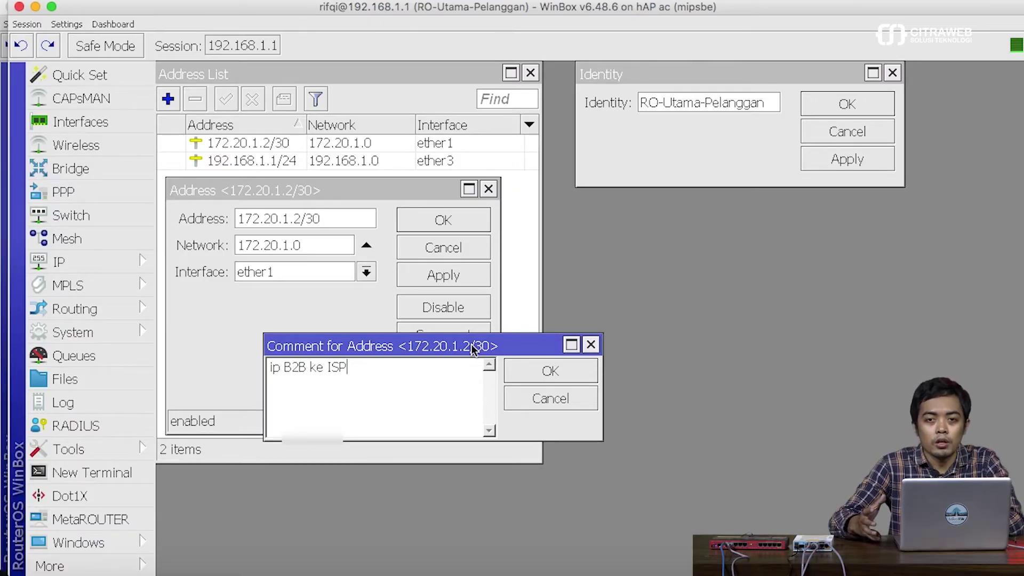
key(Return)
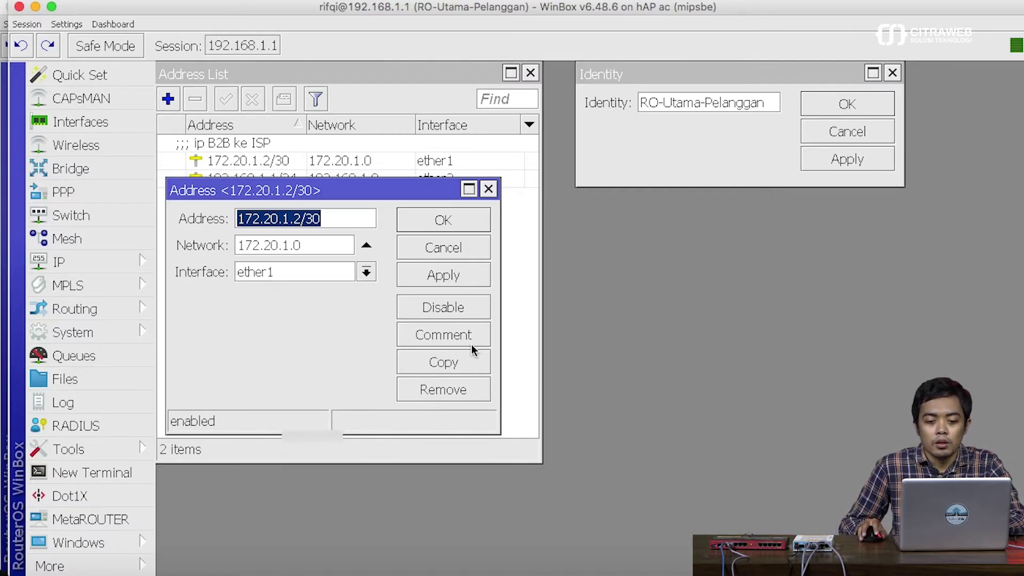
click(450, 225)
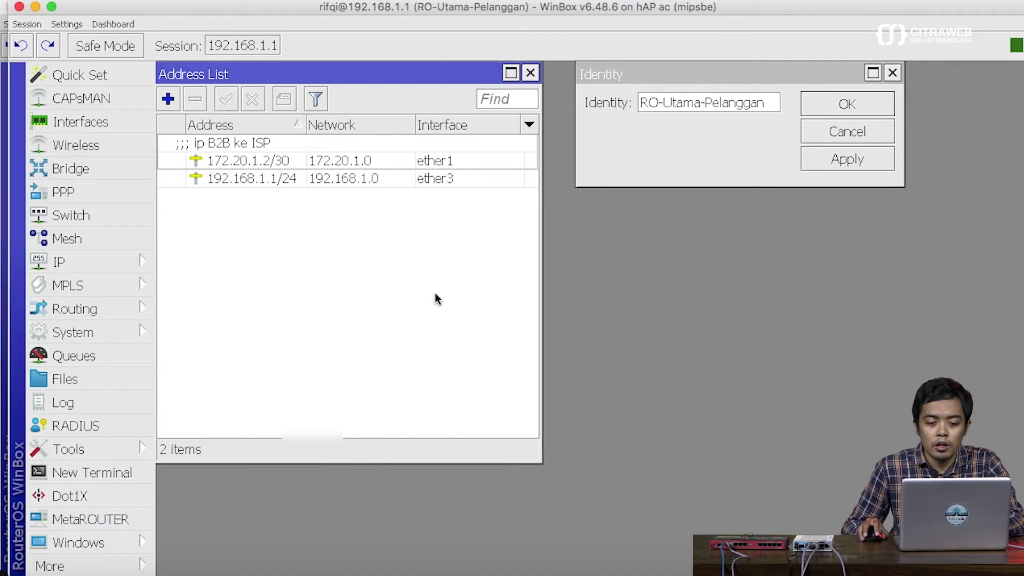
Step: Add a default route for 0.0.0.0/0 with gateway 172.20.1.1 on the customer router
click(112, 257)
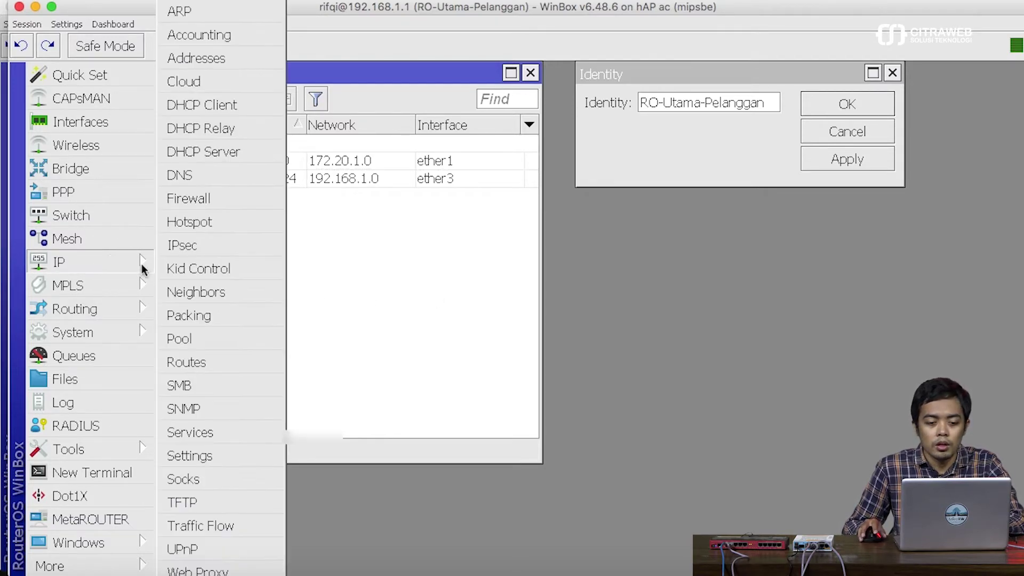
click(226, 365)
drag(496, 162, 475, 235)
click(186, 271)
click(384, 322)
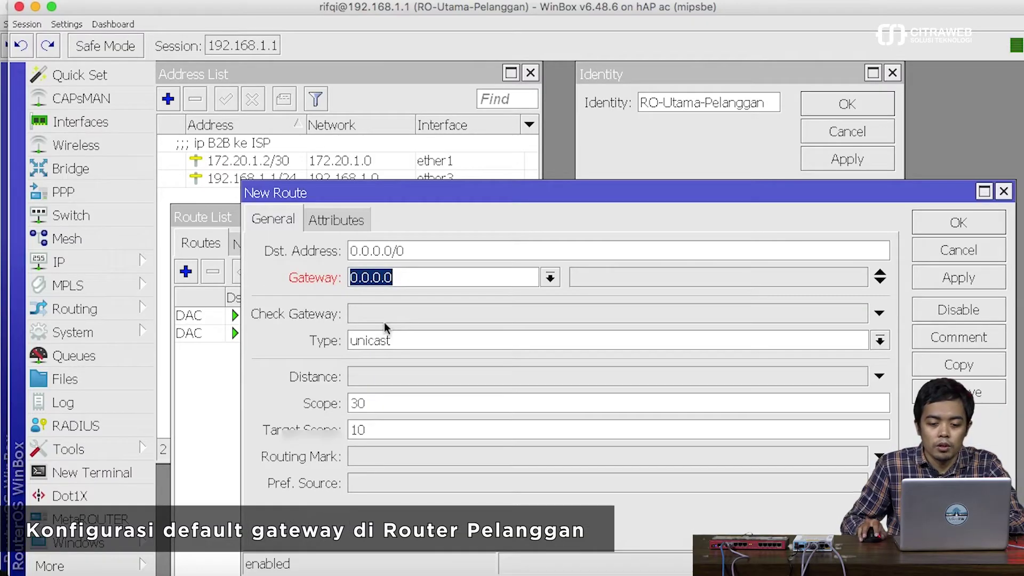
text(172.20.1.1)
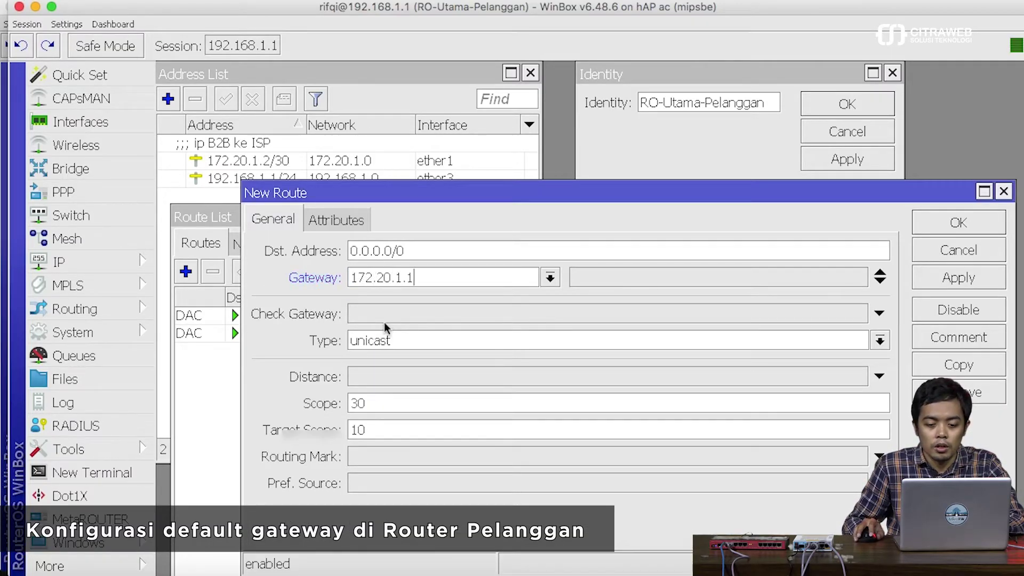
click(954, 226)
Step: Comment the new default route as "ke ISP"
click(280, 316)
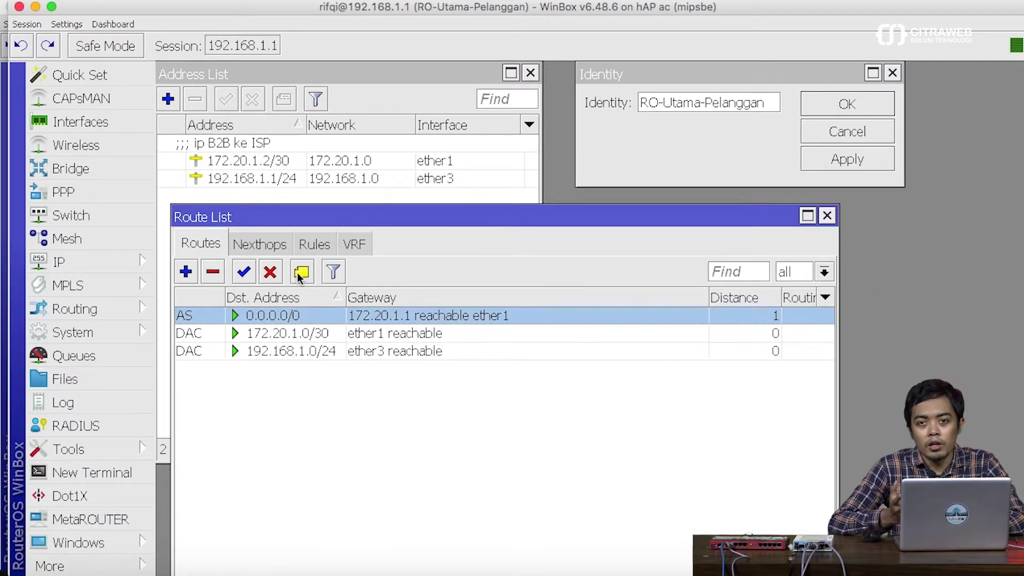
click(301, 272)
text(ke ISP)
key(Return)
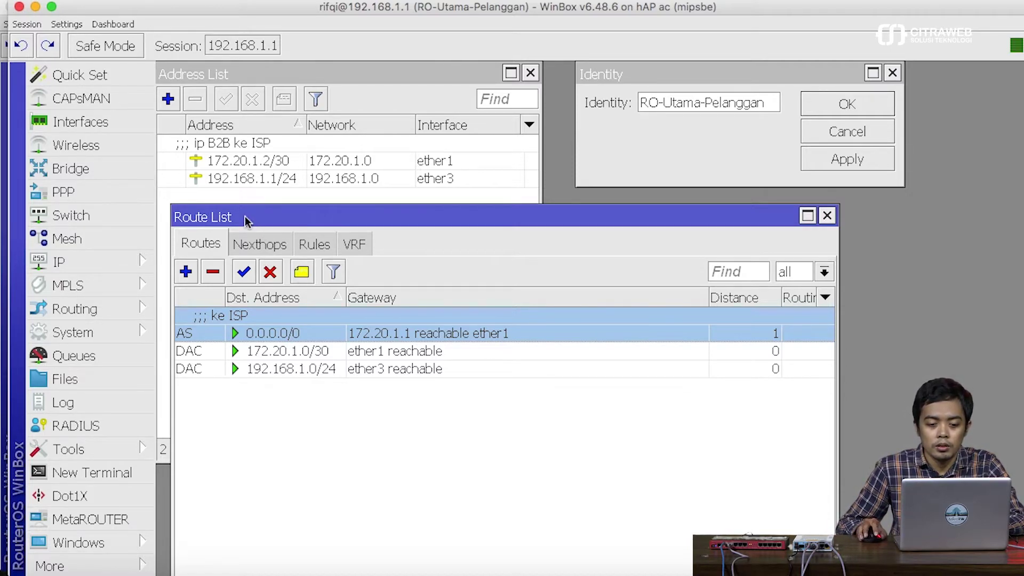
Step: Remove the existing bridge-publik interface from the customer router's bridges
click(97, 169)
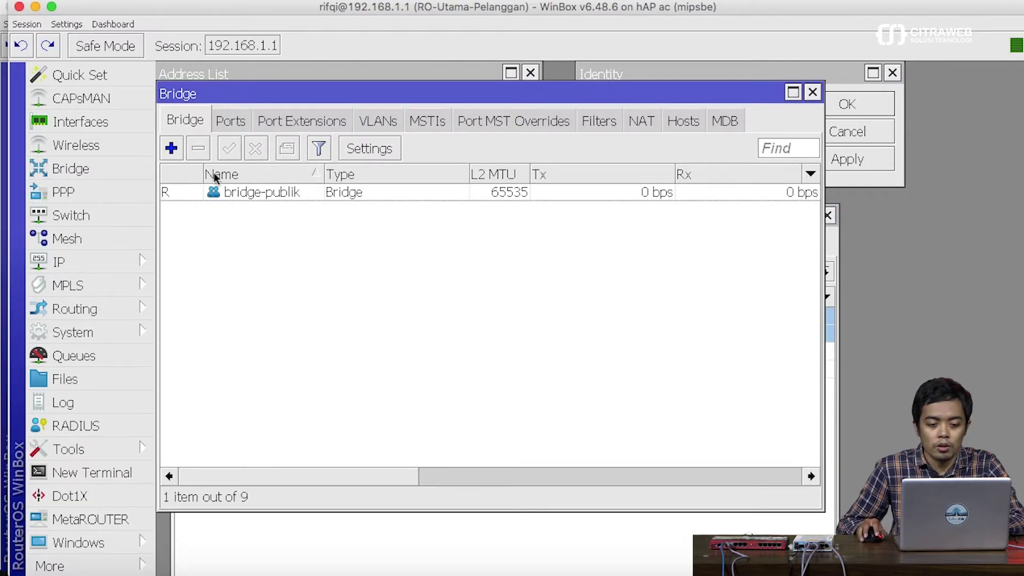
click(230, 192)
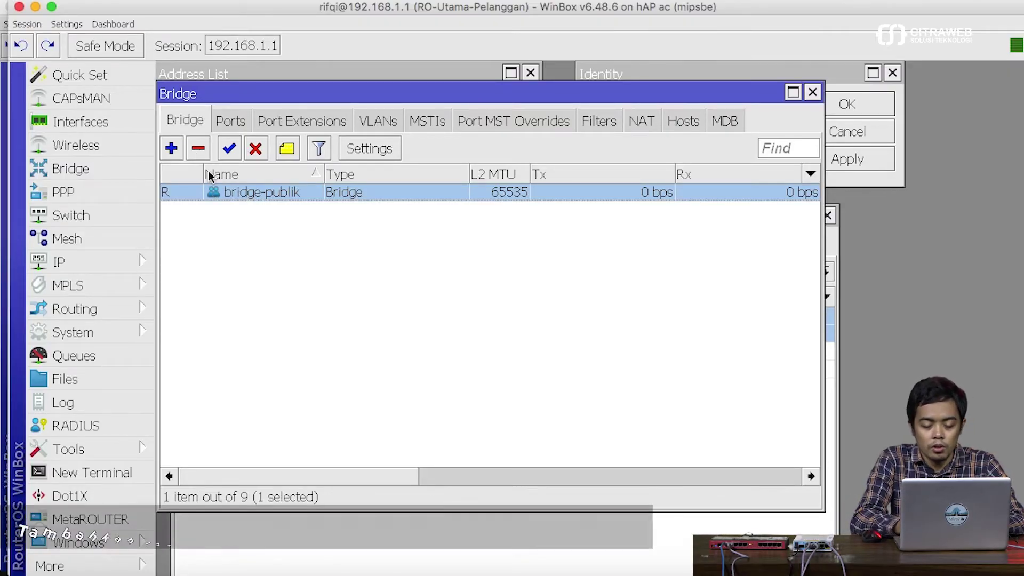
click(199, 150)
Step: Create a new bridge interface named bridgepublik, keeping its other settings at their defaults
click(171, 148)
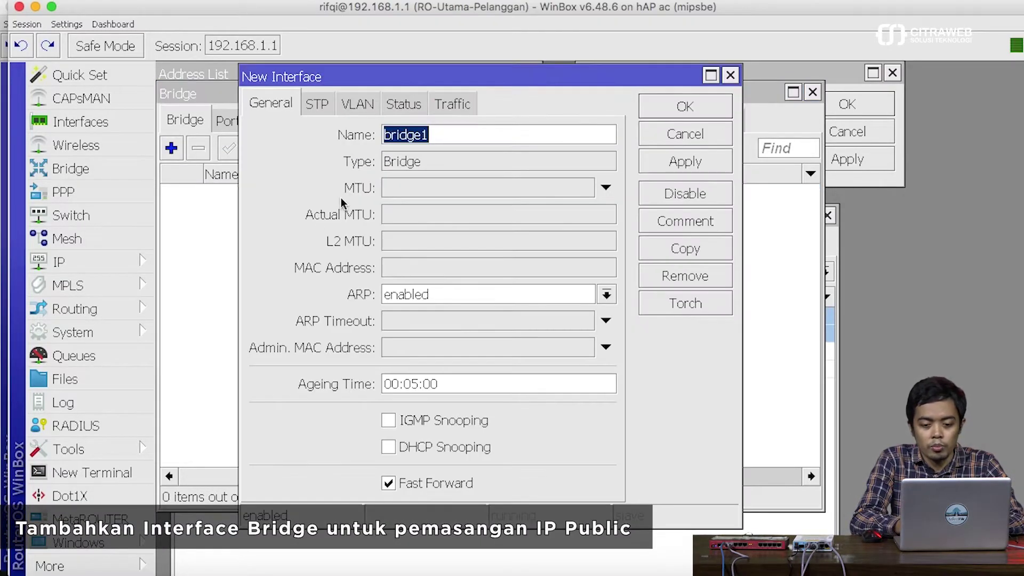
text(bridge-p)
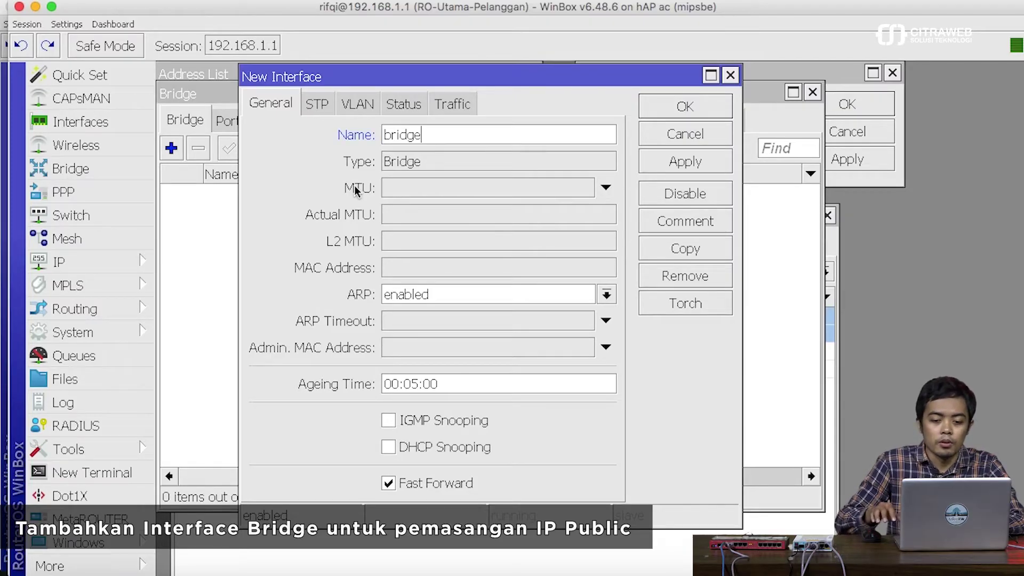
key(BackSpace)
key(BackSpace)
text(publik)
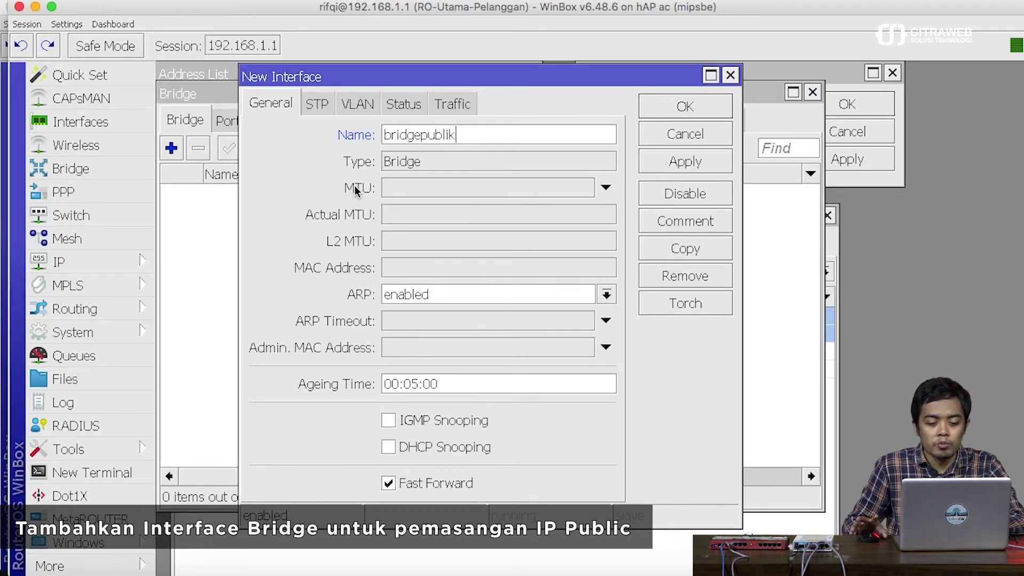
key(Return)
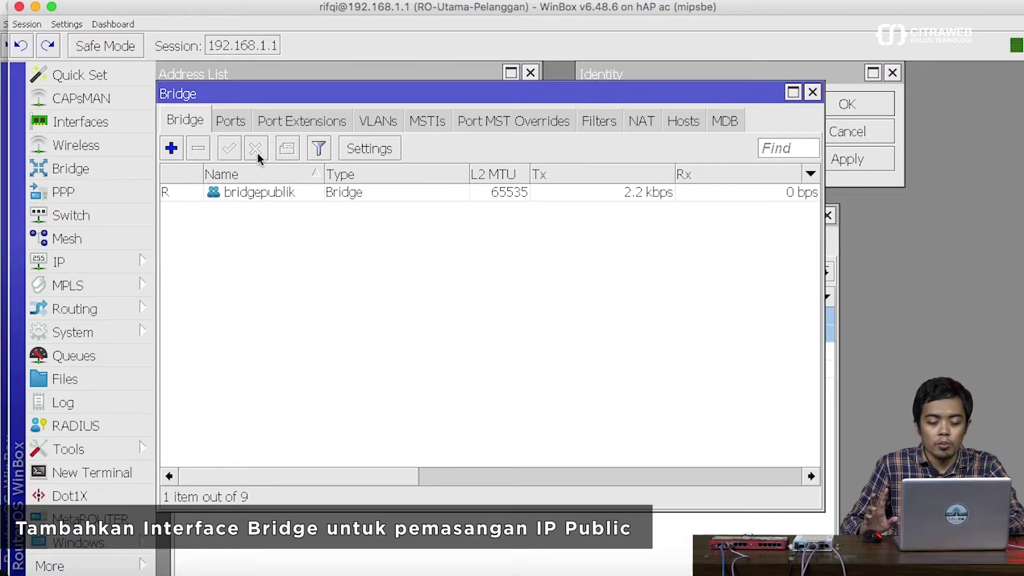
Step: Check the bridge port assignments and close the Bridge and Route List windows
click(234, 124)
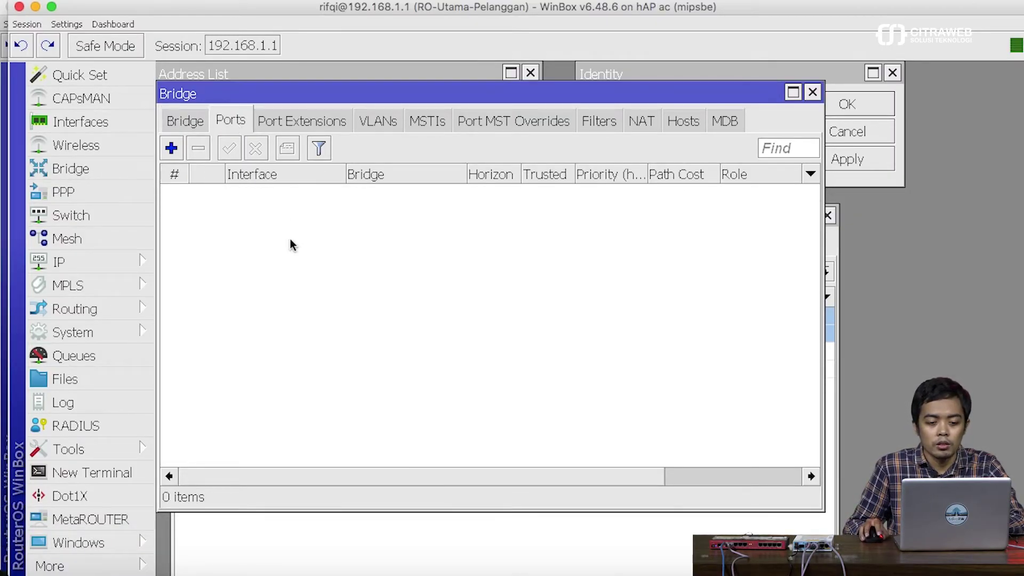
click(183, 127)
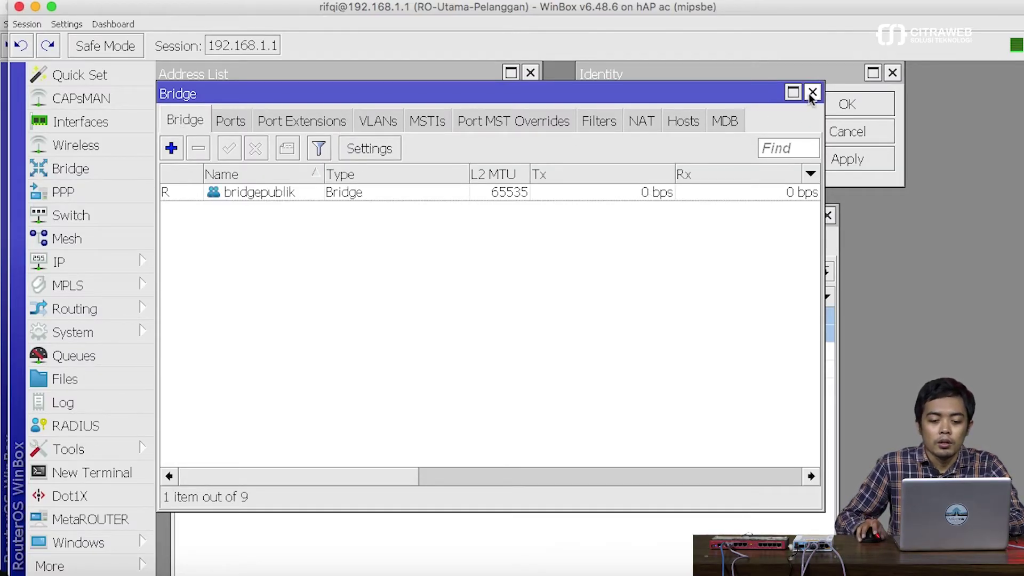
click(811, 94)
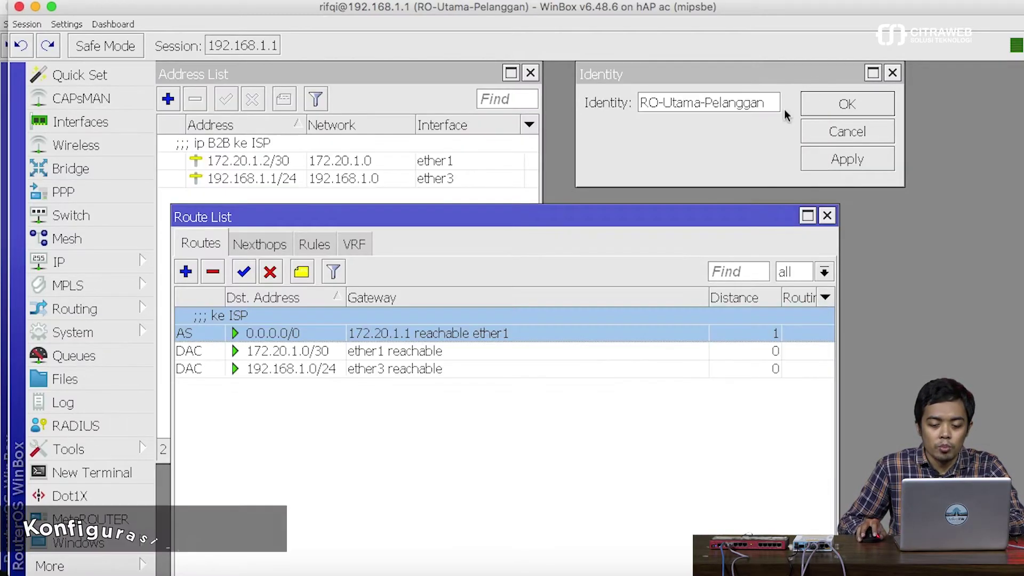
click(827, 216)
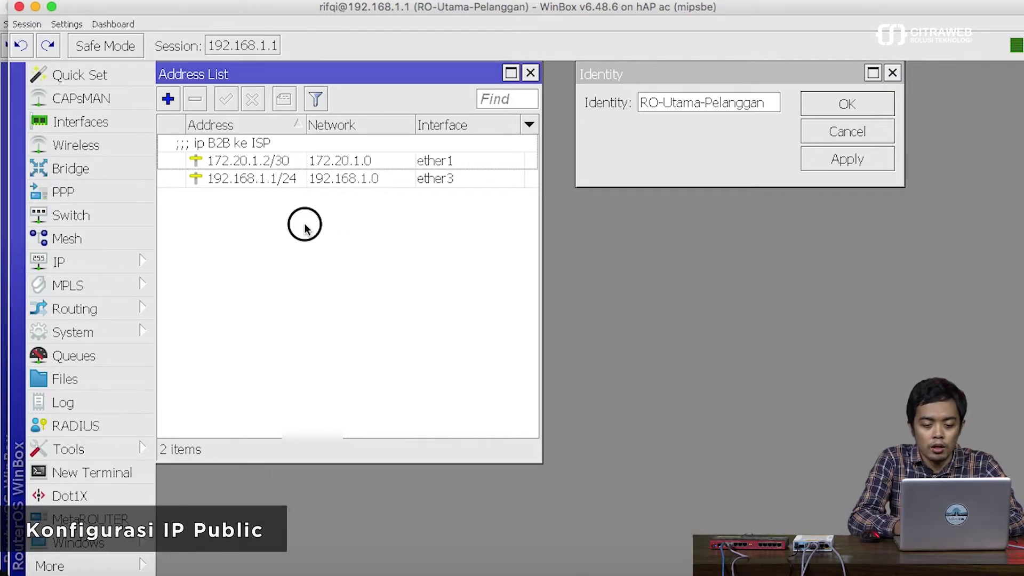
Step: Add the public IP address 103.x.x.29/30 to the customer router on the bridgepublik interface
click(170, 101)
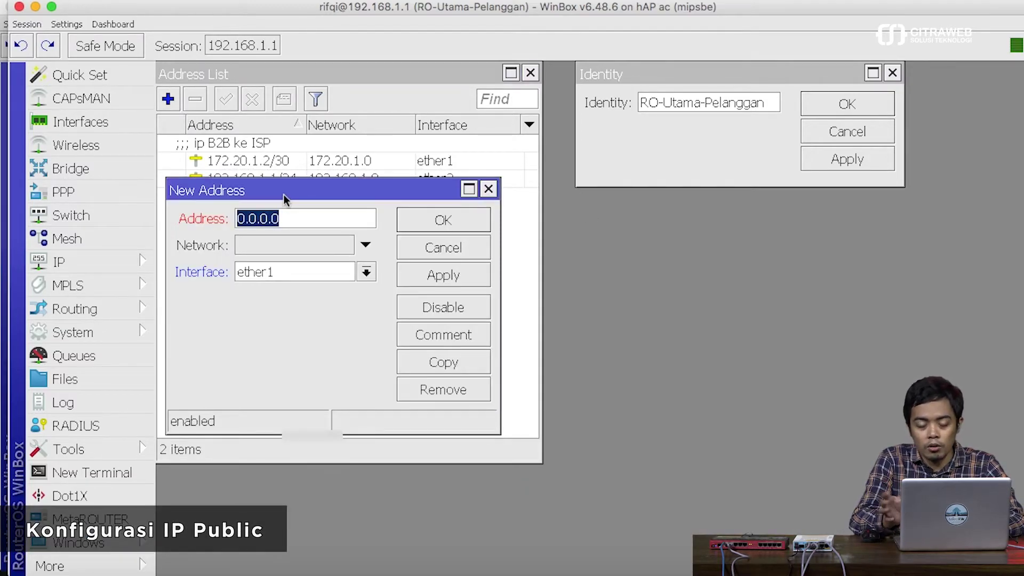
drag(283, 194, 280, 206)
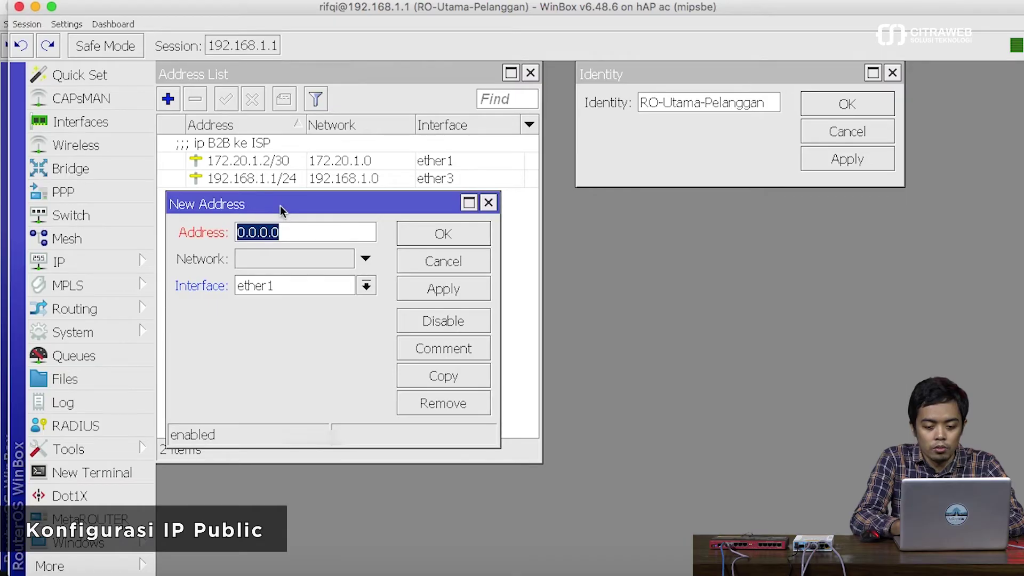
text(103.)
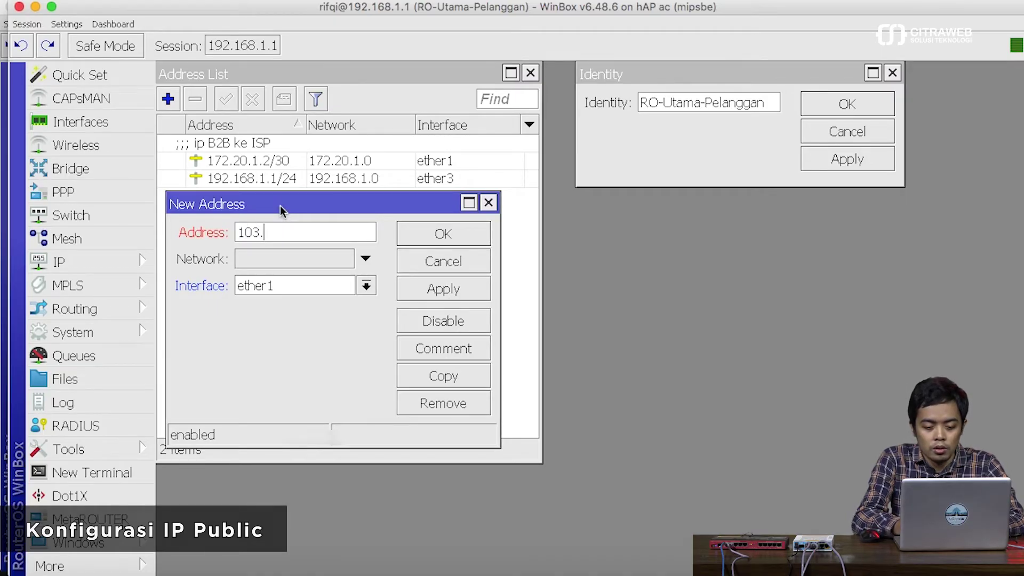
text(???)
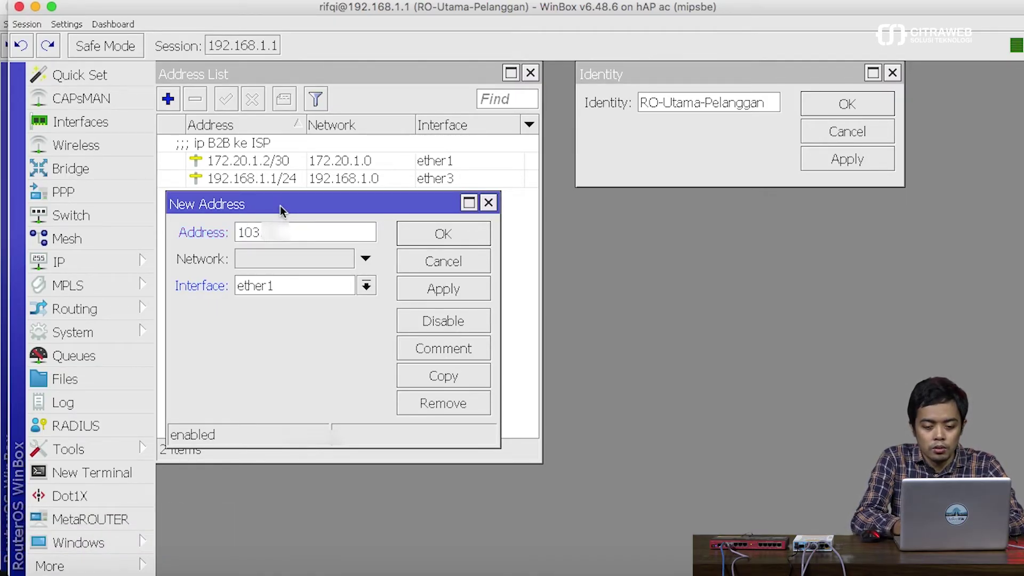
text(.)
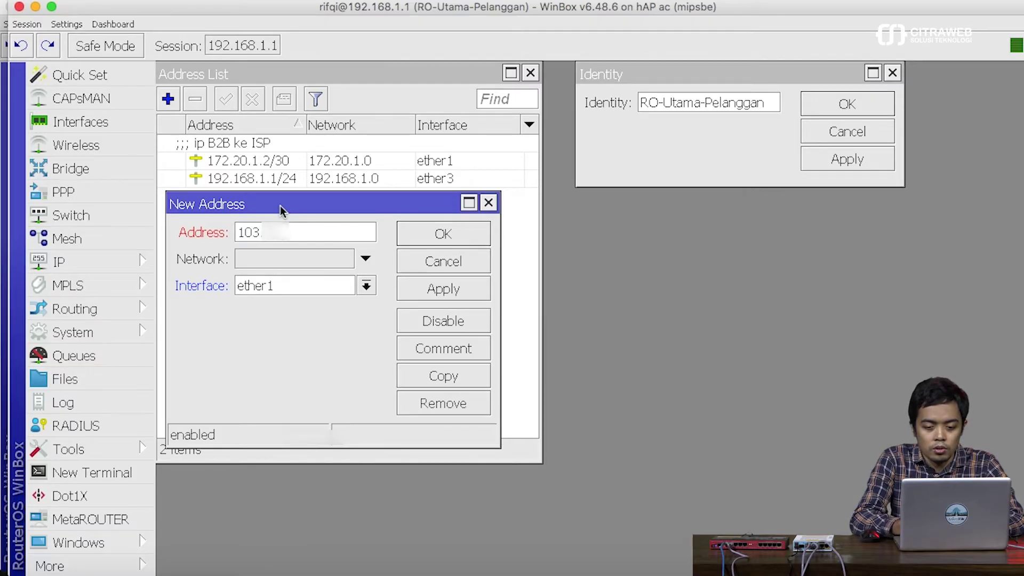
text(1)
text(29/30)
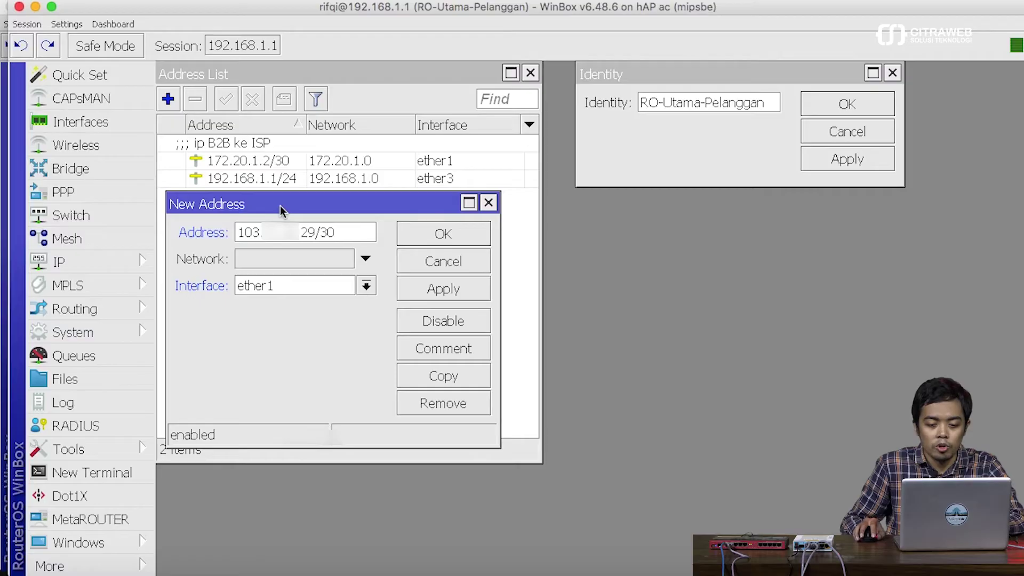
click(321, 283)
click(311, 305)
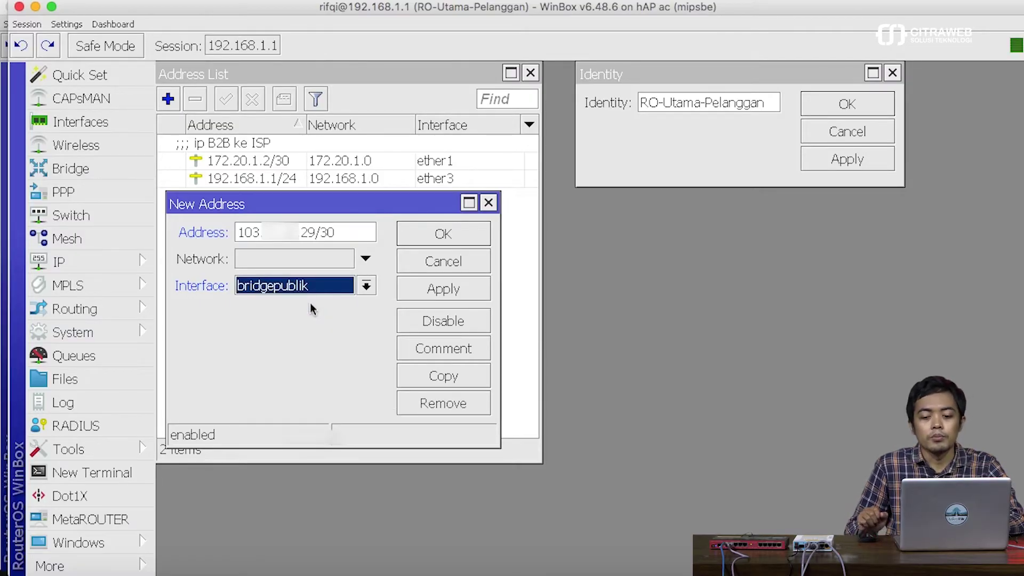
click(420, 290)
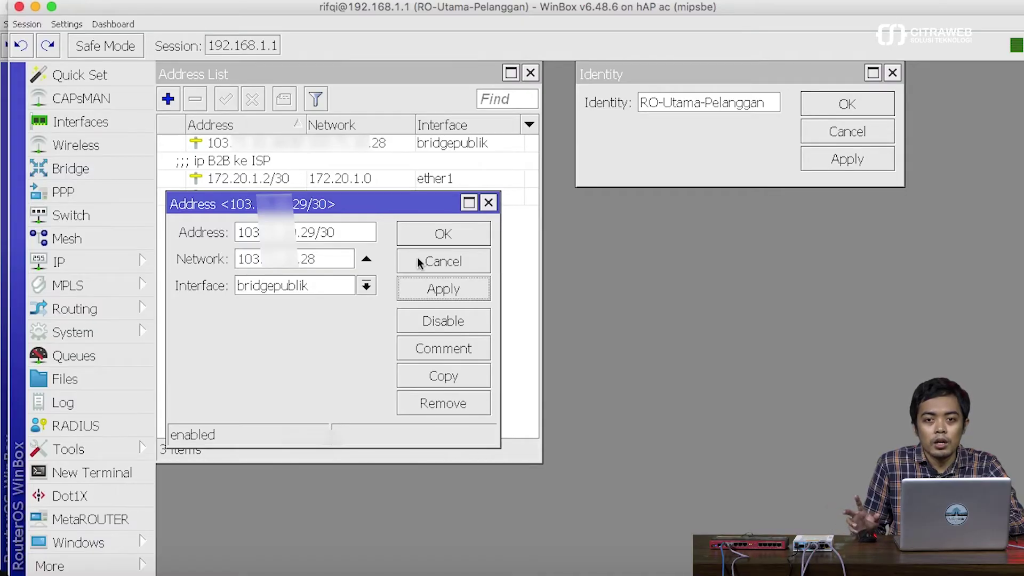
click(424, 234)
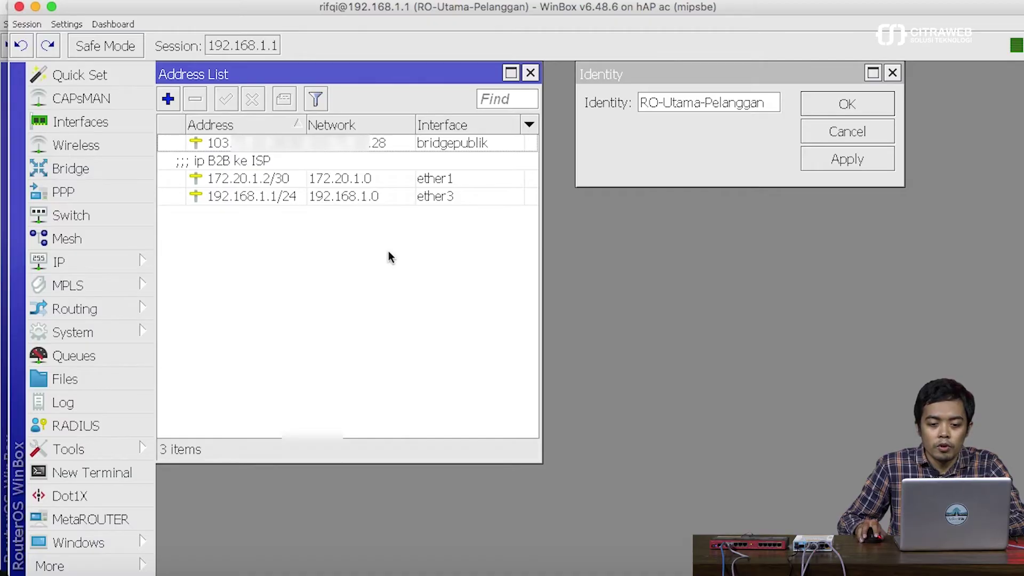
Step: Switch to the RO-ISP router session, close its address list and open its IP route list
key(super+Tab)
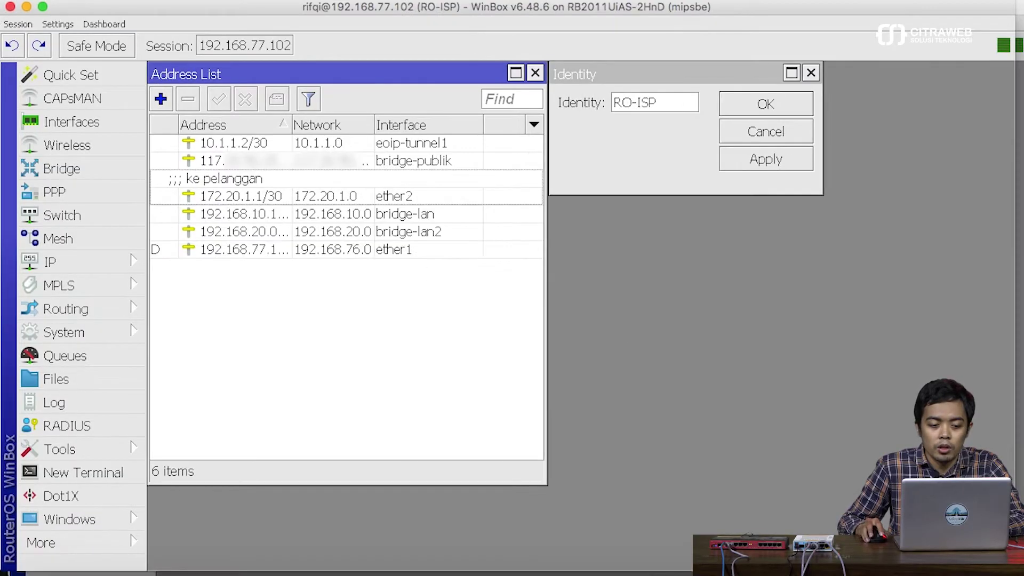
click(535, 72)
click(71, 264)
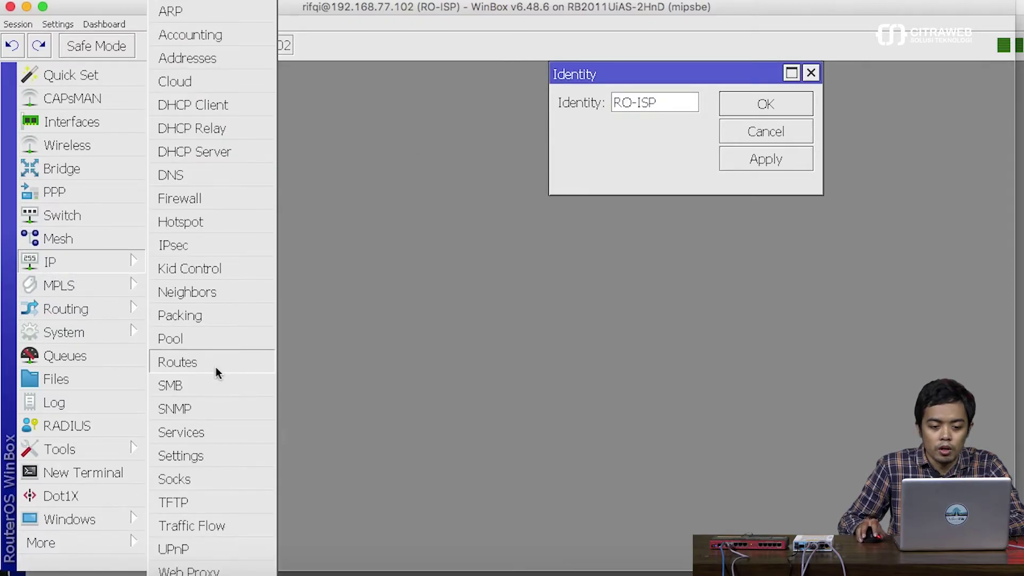
click(215, 363)
drag(411, 151, 381, 137)
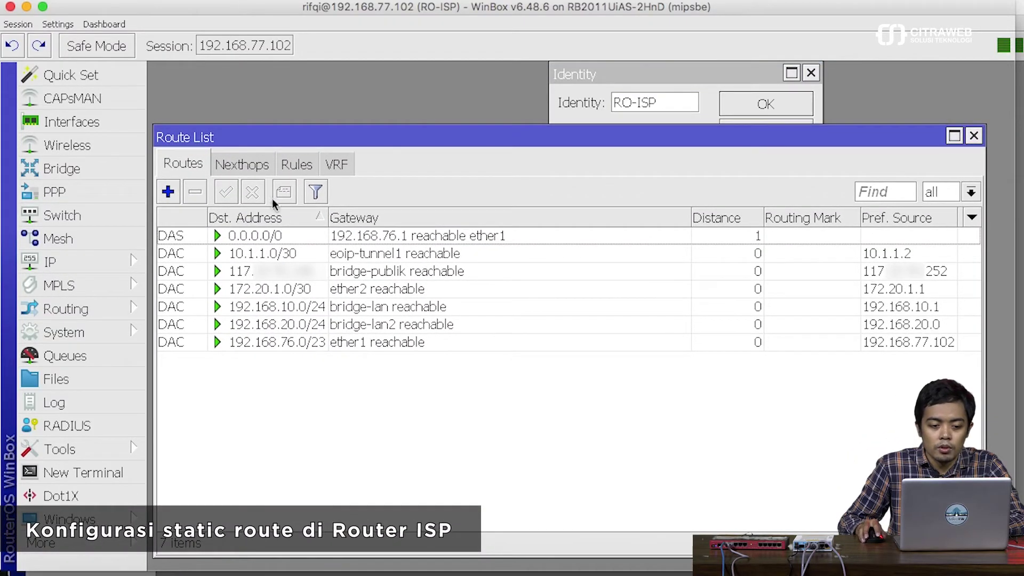
Step: Create a new static route on the ISP router with the public network 103.x.x.28/30 as destination address
click(167, 193)
drag(498, 125, 369, 140)
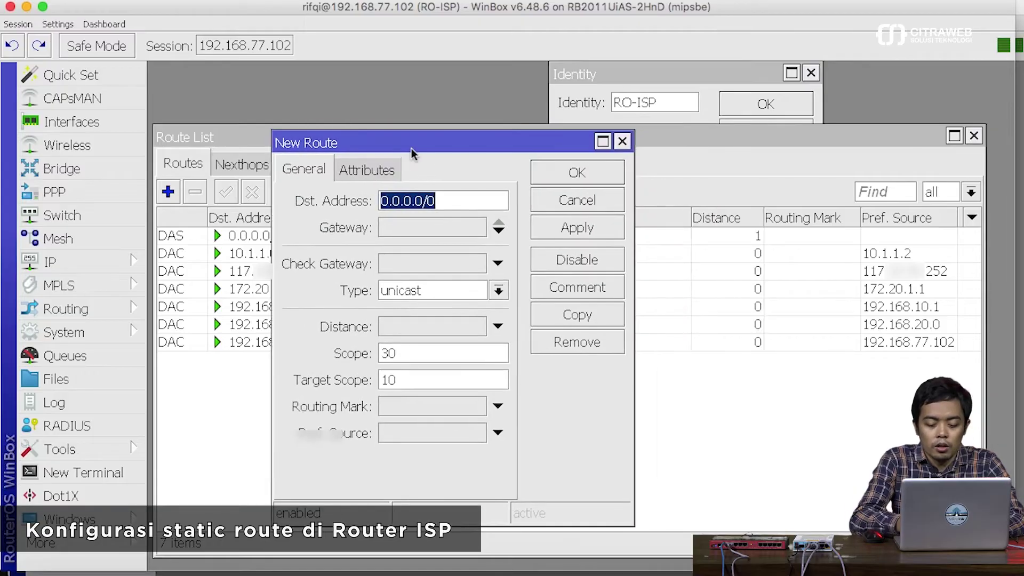
drag(633, 523, 784, 550)
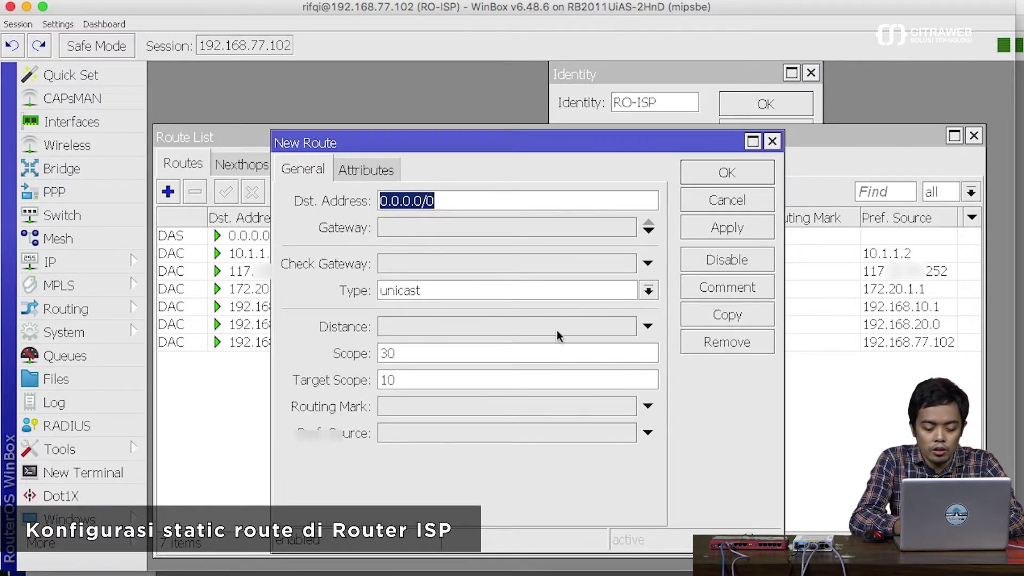
text(103.)
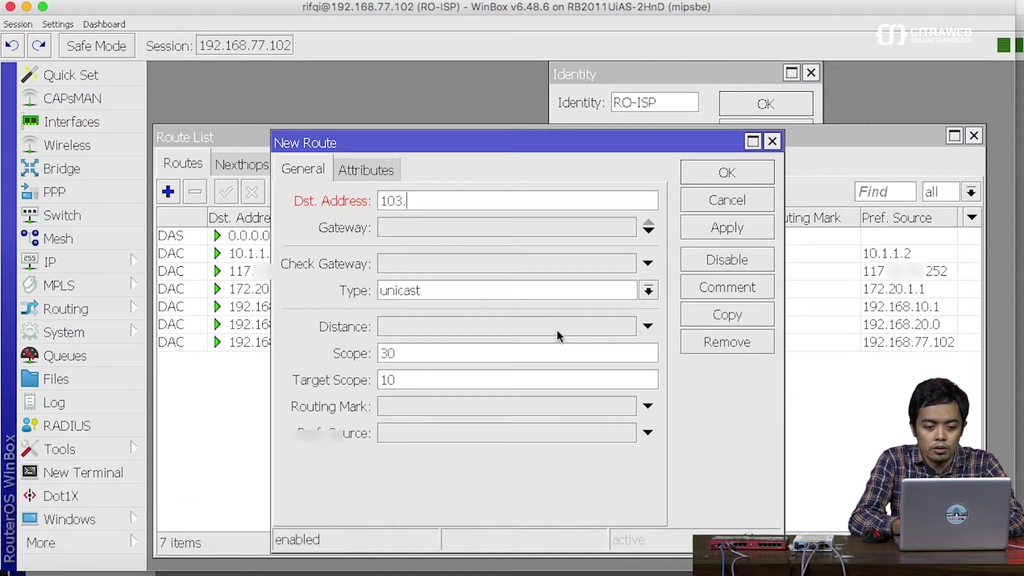
text(10)
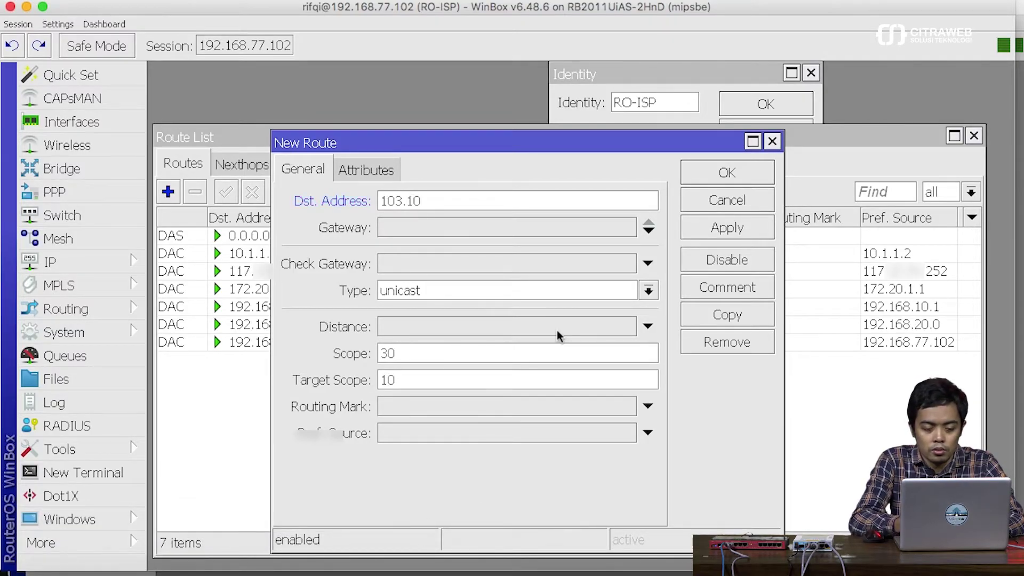
key(BackSpace)
key(BackSpace)
text(255.15)
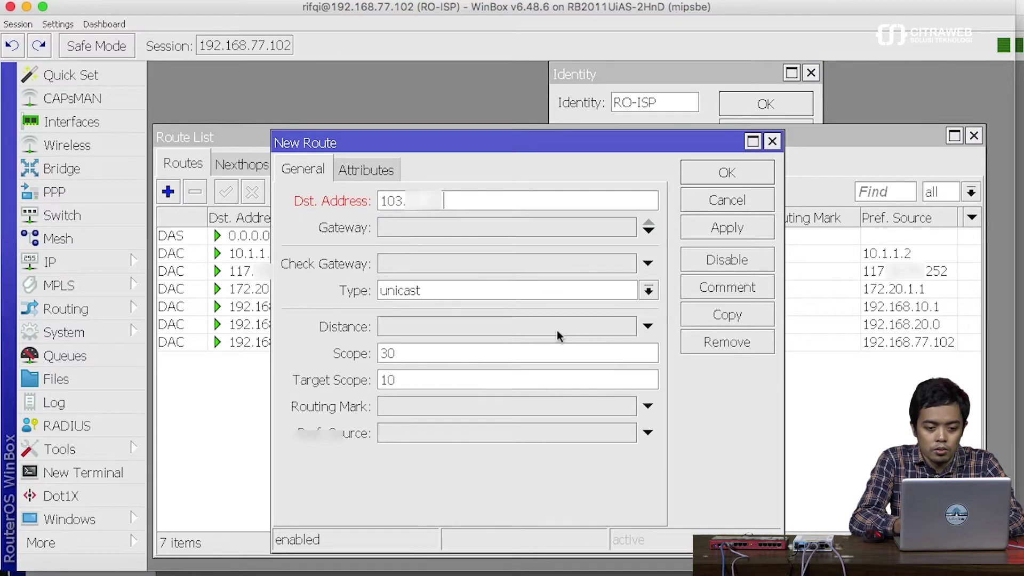
text(29/)
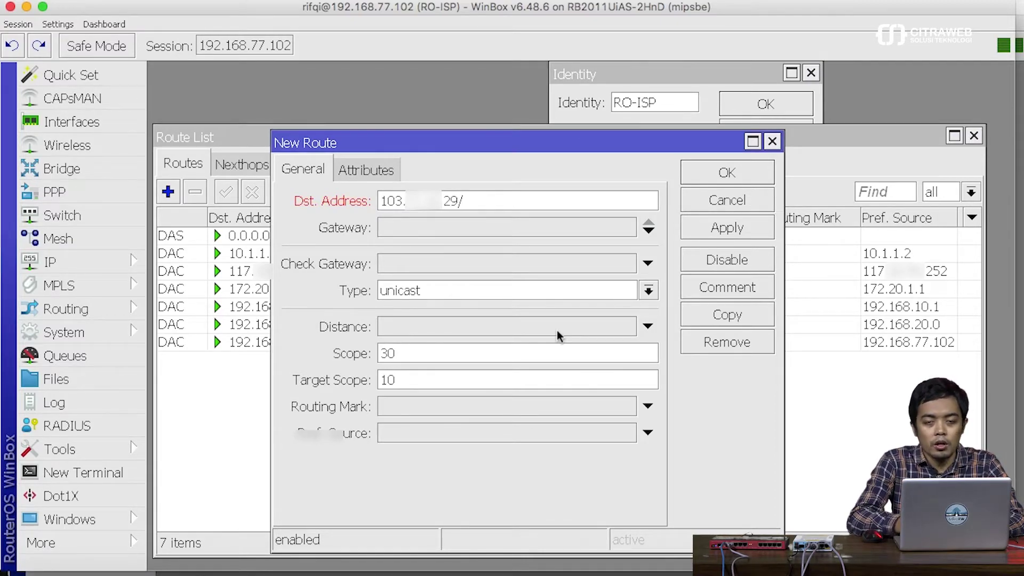
key(BackSpace)
key(BackSpace)
text(8/30)
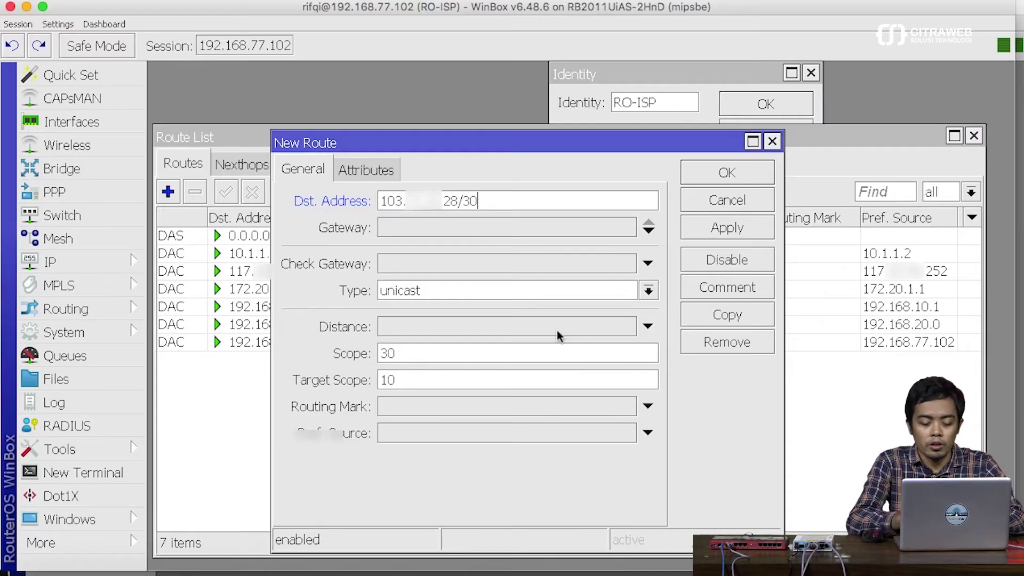
Step: Set the new route's gateway to 172.20.1.2 and save the route
key(Tab)
text(172.)
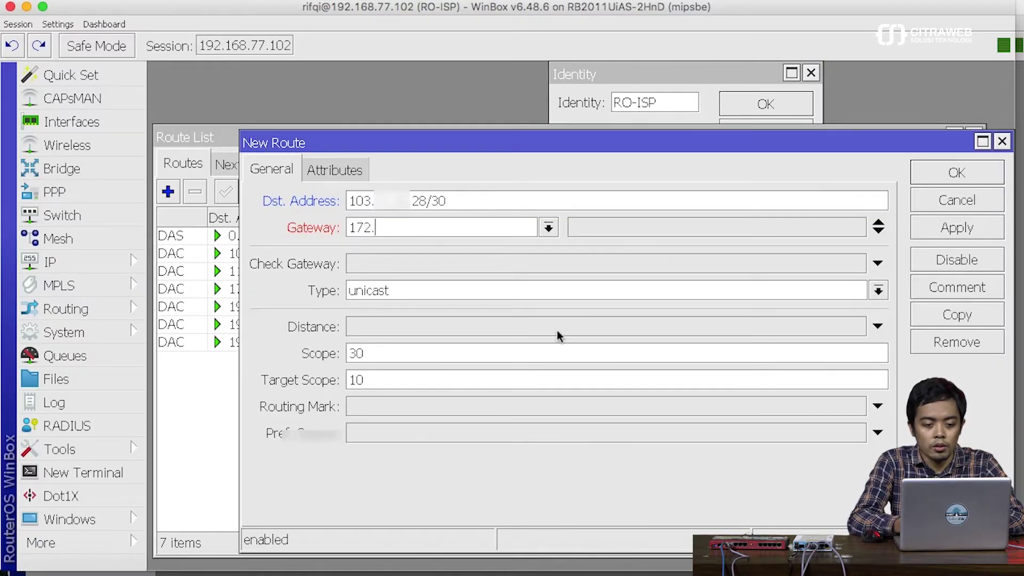
text(20.1.2)
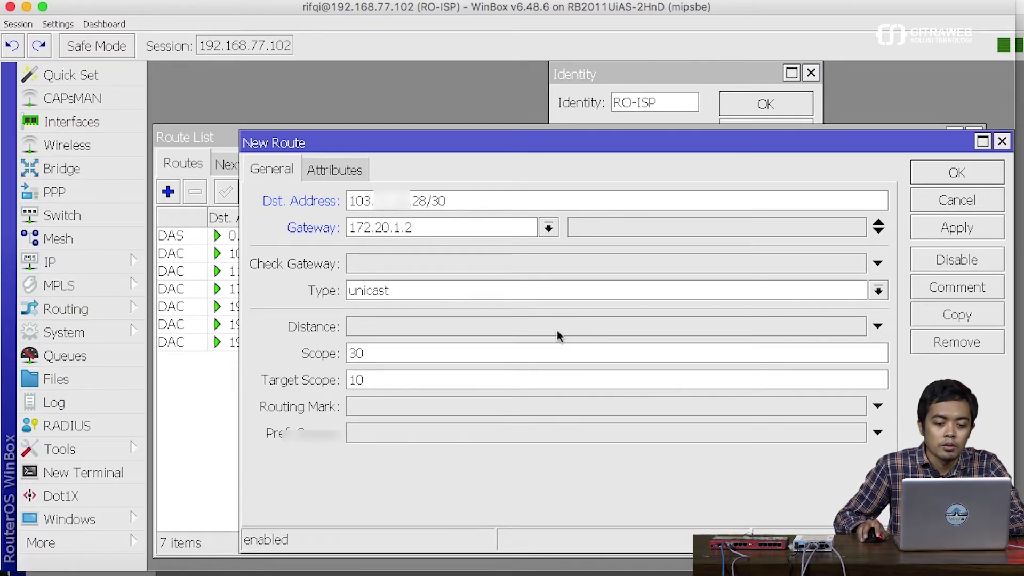
click(973, 172)
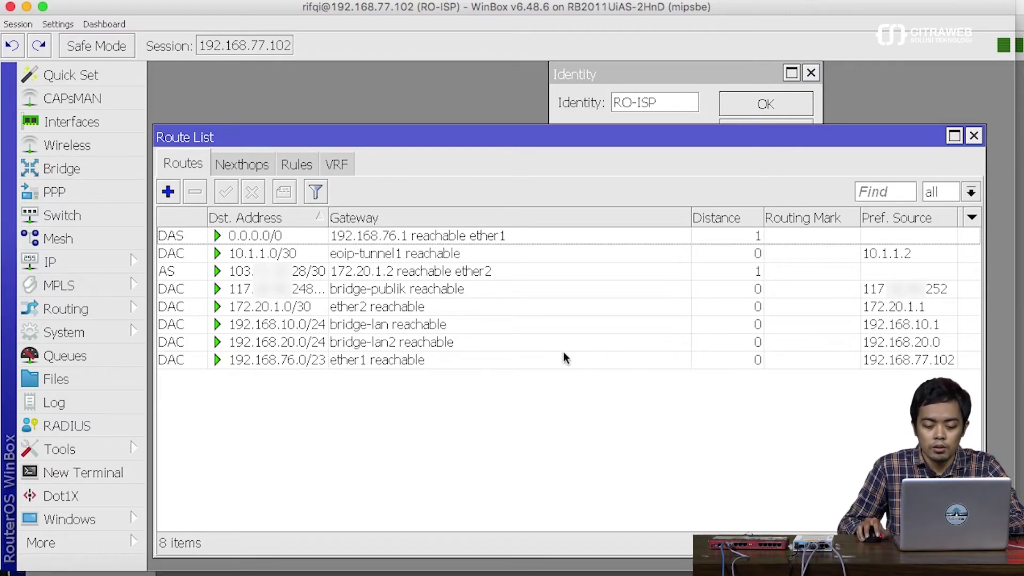
Step: Switch to the Mac's Terminal, enlarge its window, ping the customer's 103.x public IP address and stop the ping
click(132, 544)
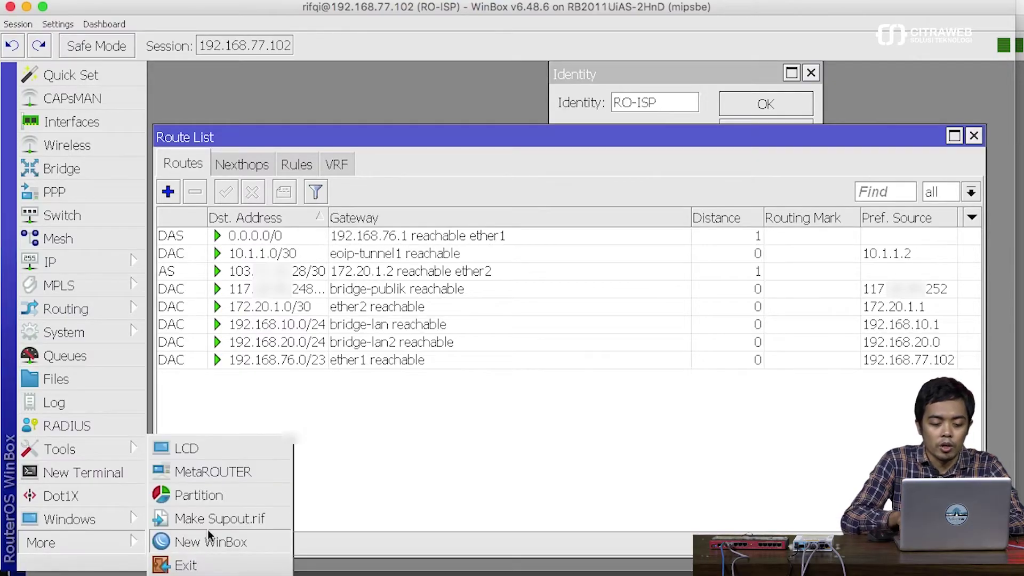
click(596, 570)
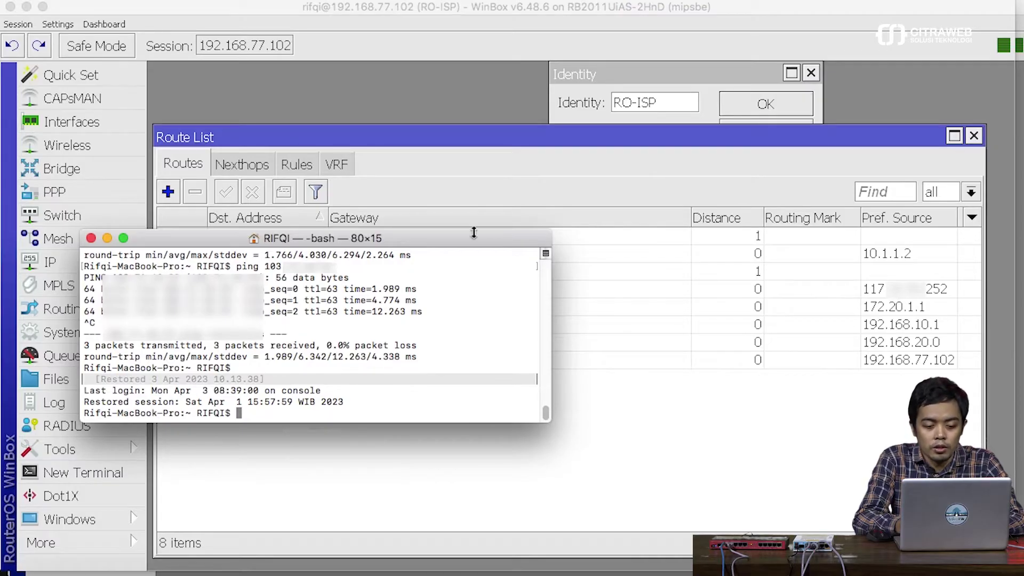
drag(549, 421, 674, 444)
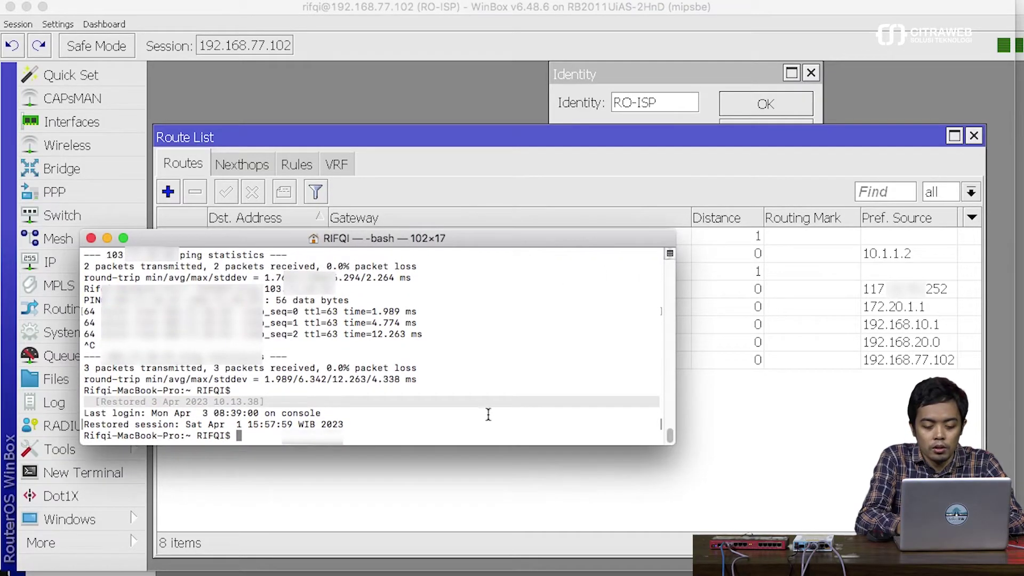
text(ping 10)
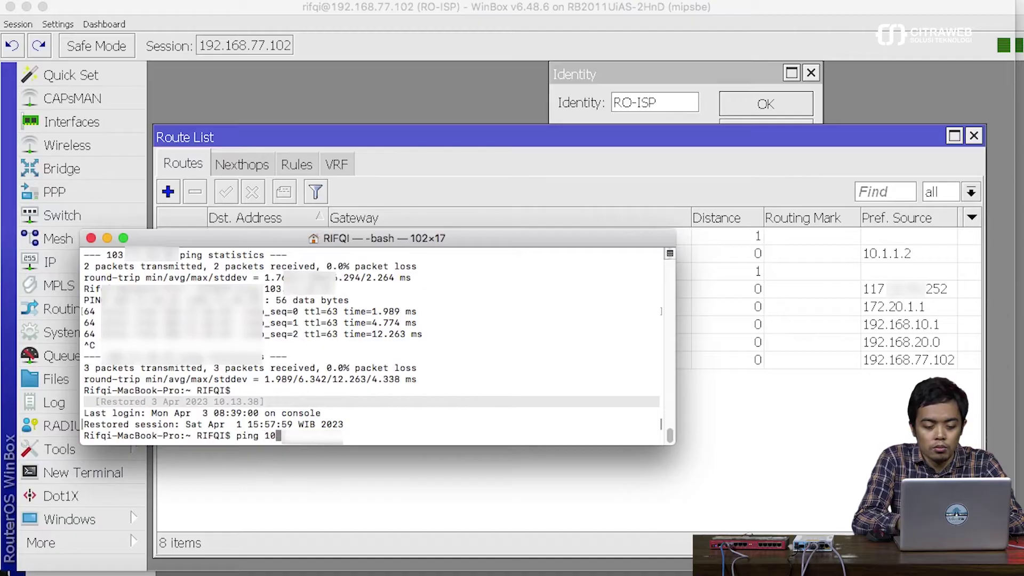
text(3)
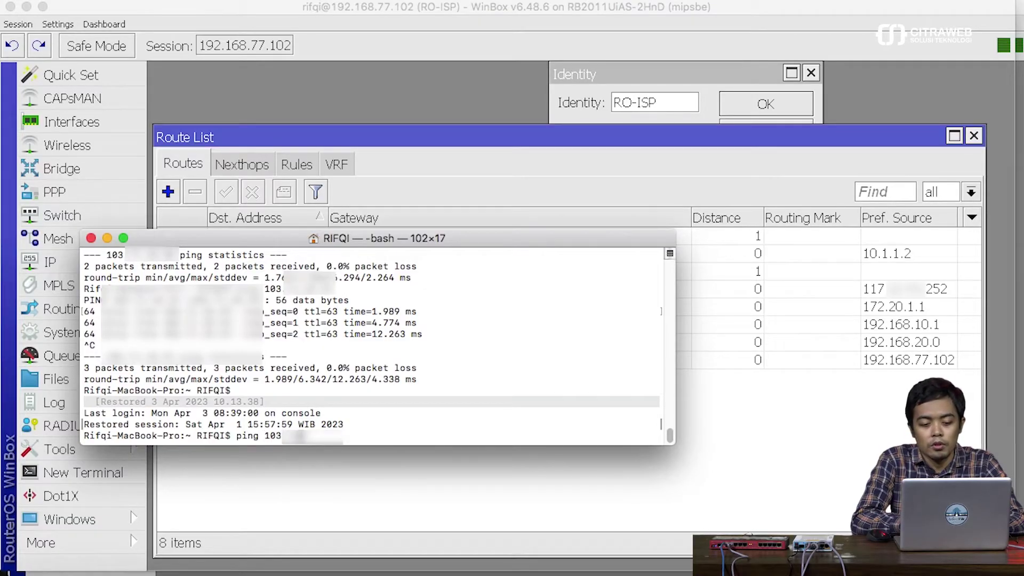
text(.????)
key(Return)
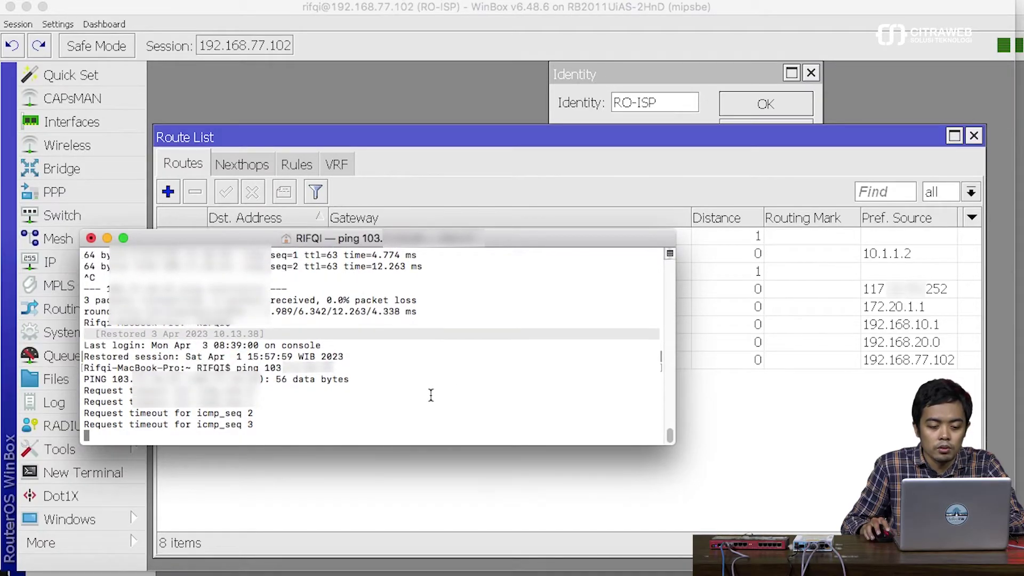
key(ctrl+c)
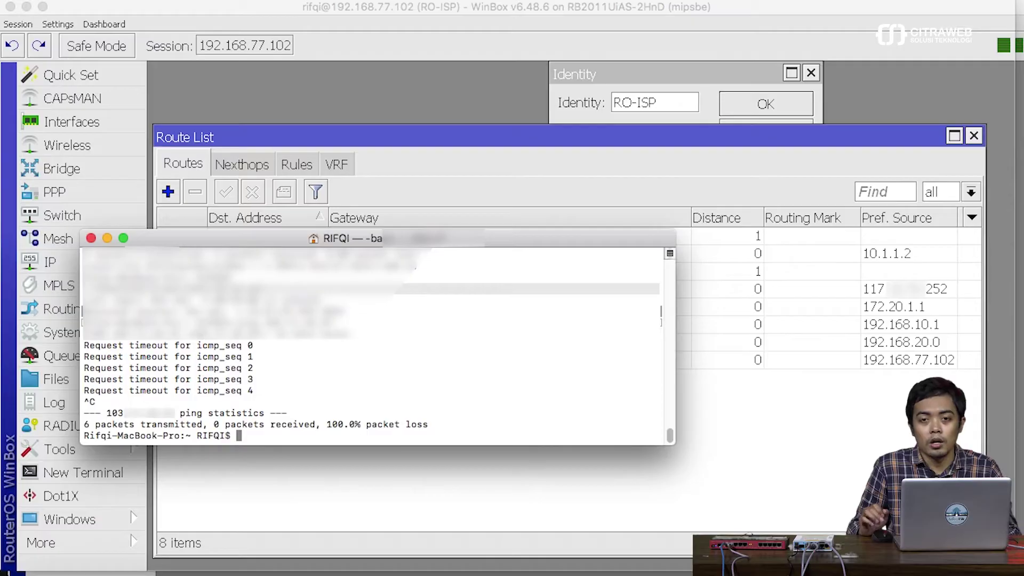
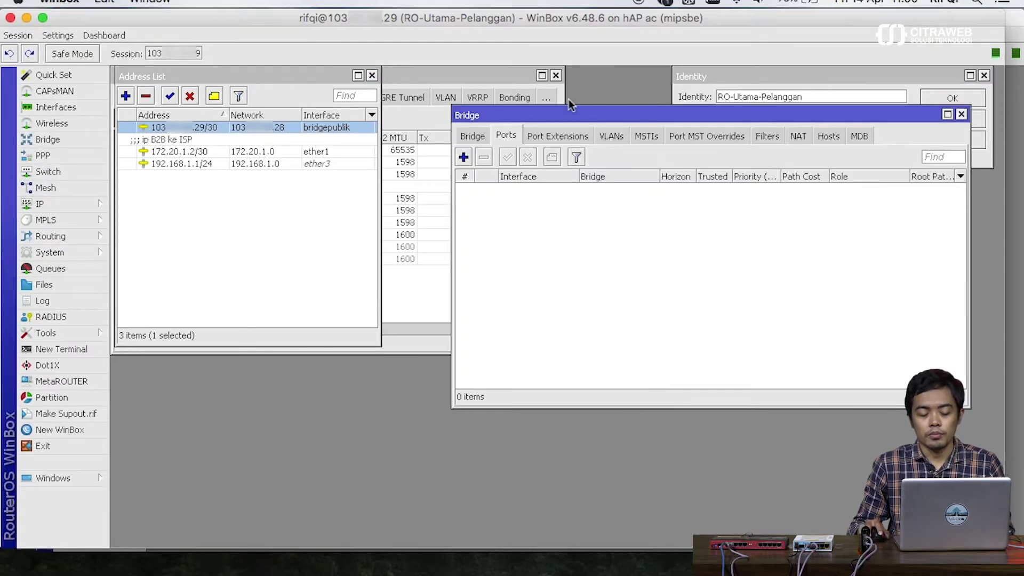
Step: Add ether2 as a new port of the bridgepublik bridge on RO-Utama-Pelanggan and save it
click(482, 130)
drag(539, 115, 468, 146)
click(497, 221)
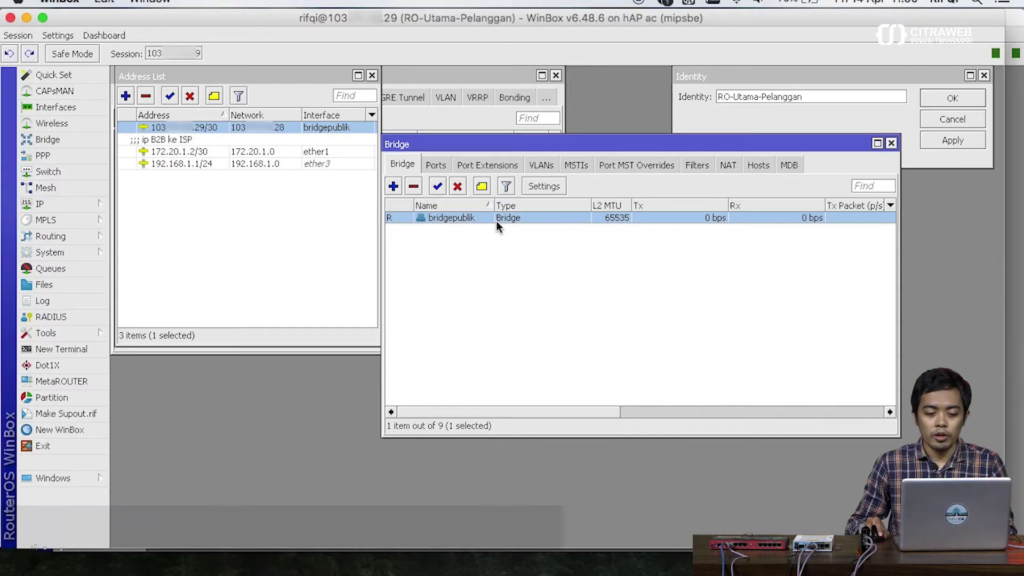
click(436, 165)
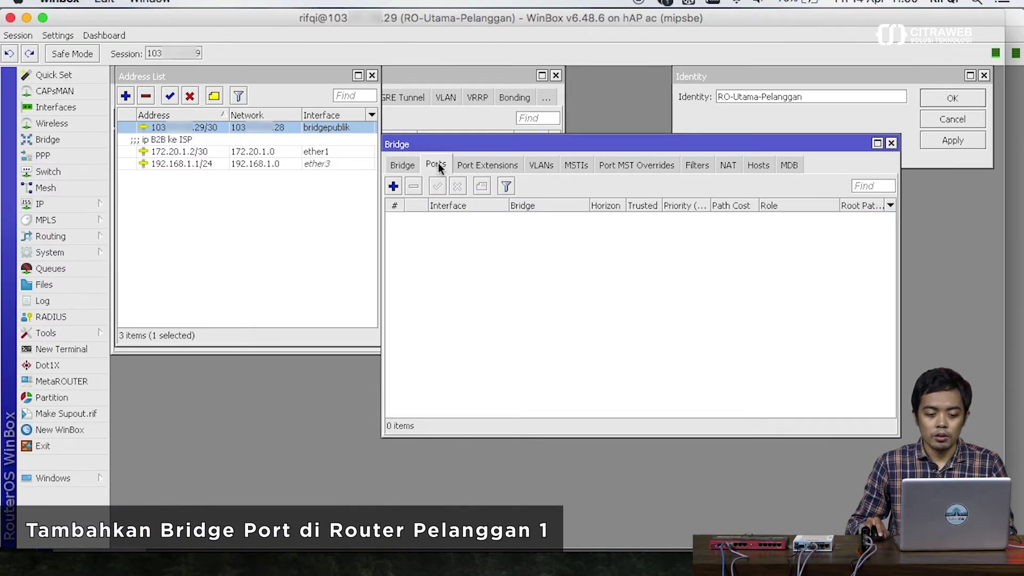
click(394, 186)
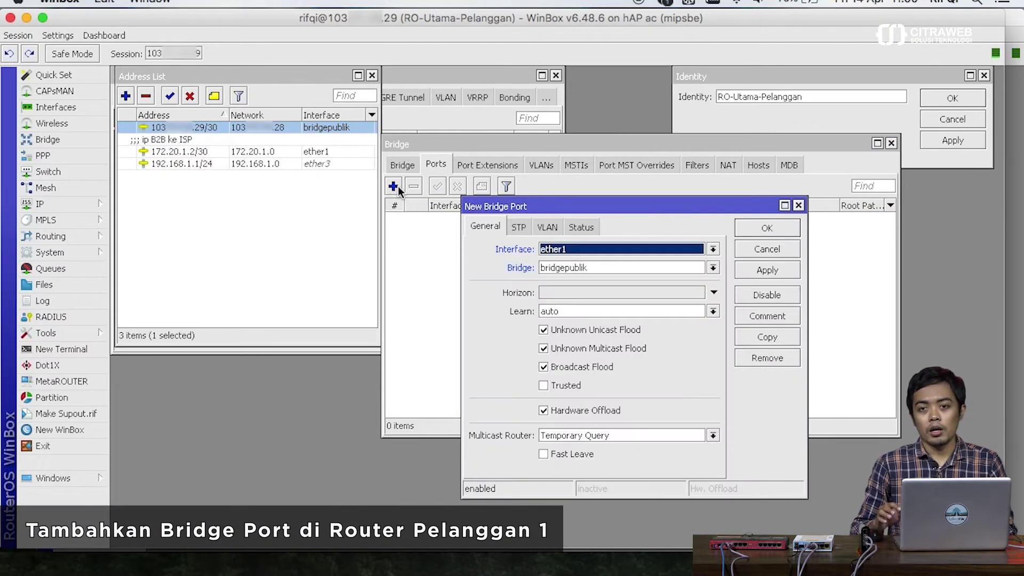
click(605, 249)
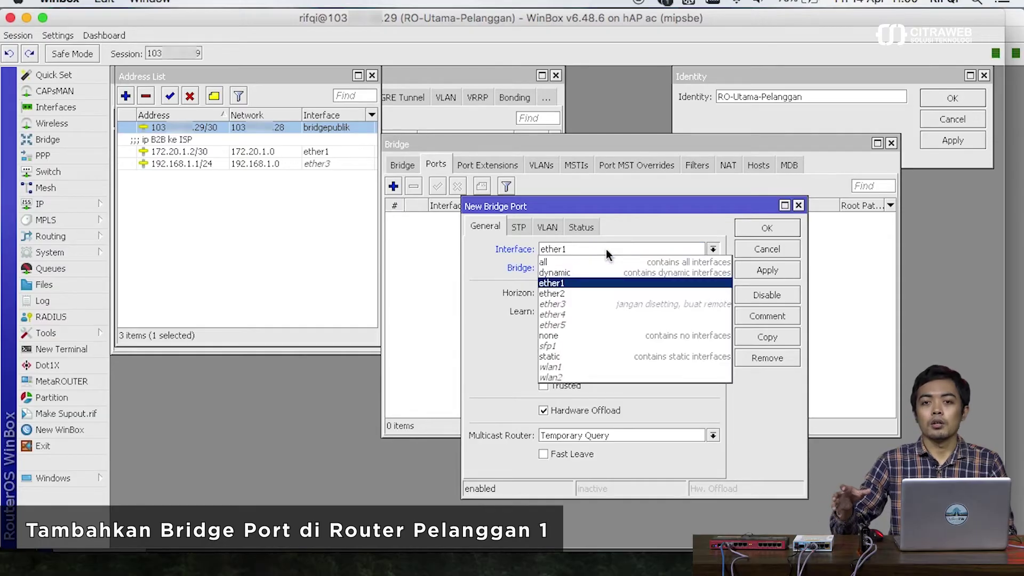
click(599, 293)
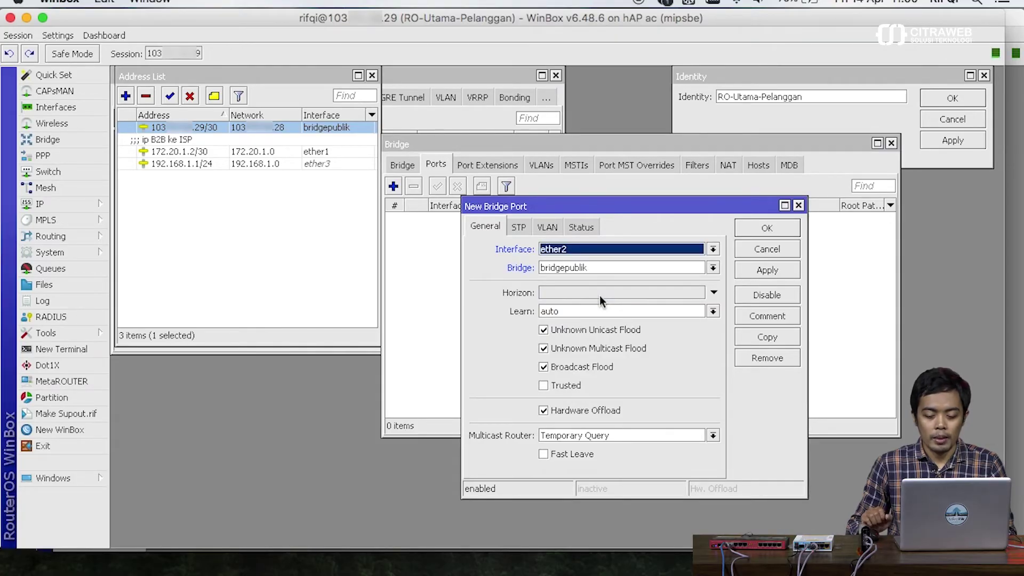
click(751, 268)
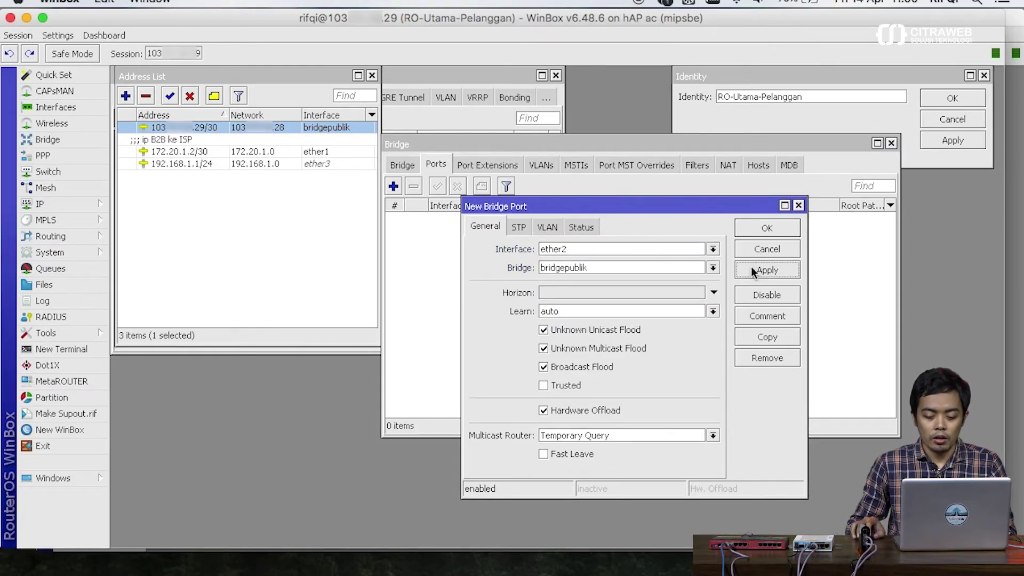
click(761, 232)
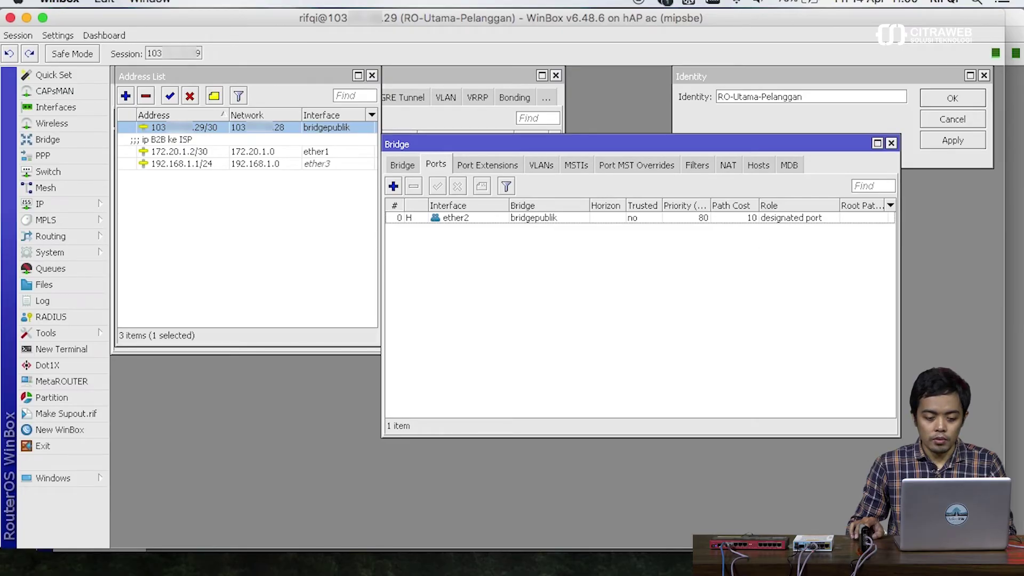
Step: Switch to the R2-Pelanggan router session and add the public address 103.x.x.30/30 on ether1
click(1015, 459)
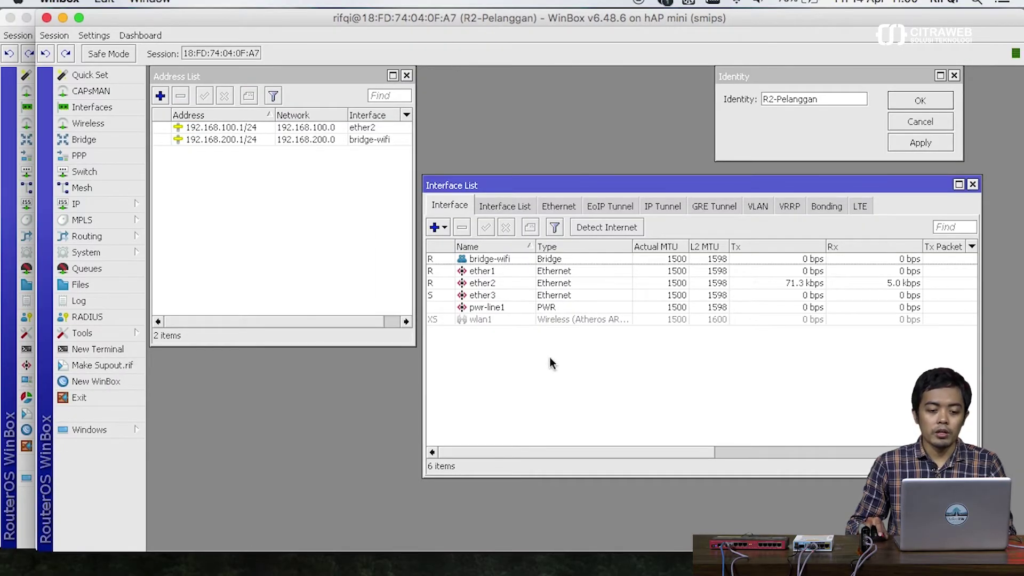
click(160, 96)
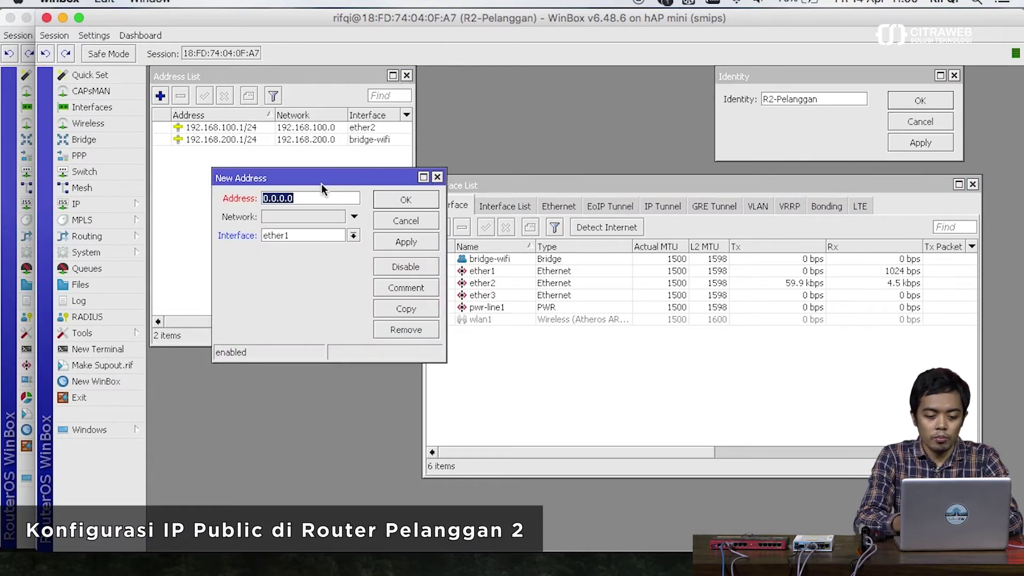
drag(321, 184, 286, 184)
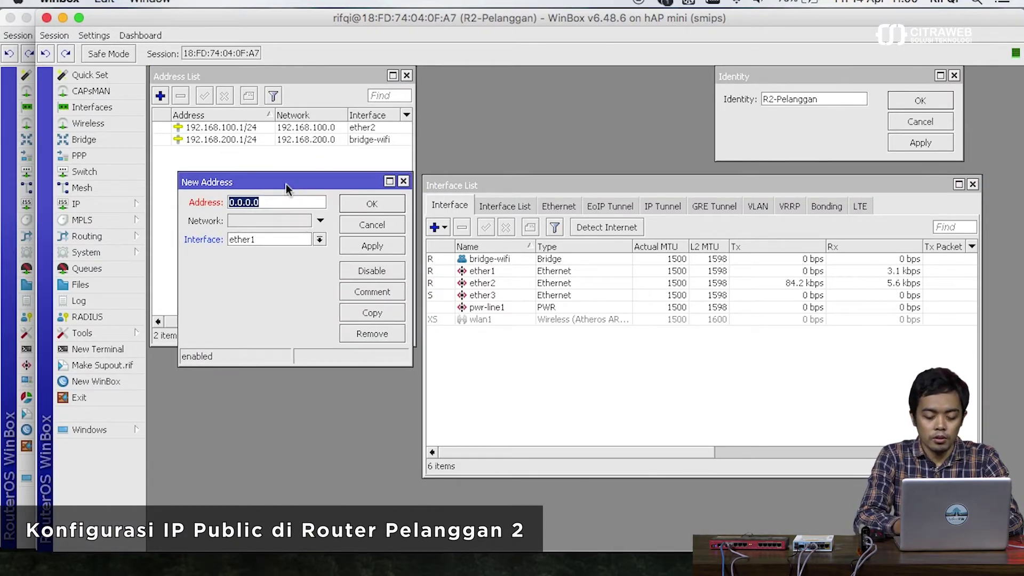
text(103.)
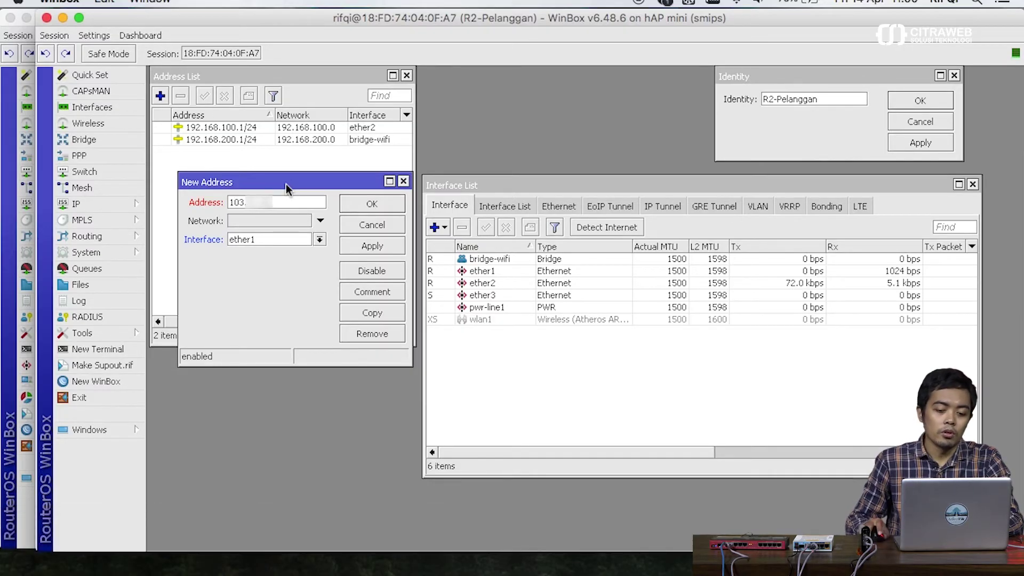
text( 30/30)
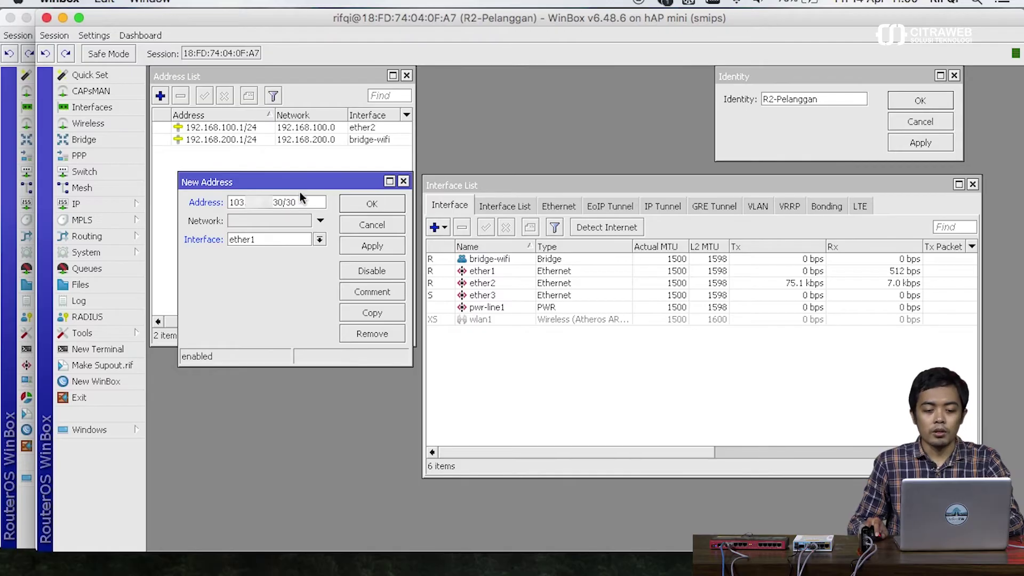
click(364, 205)
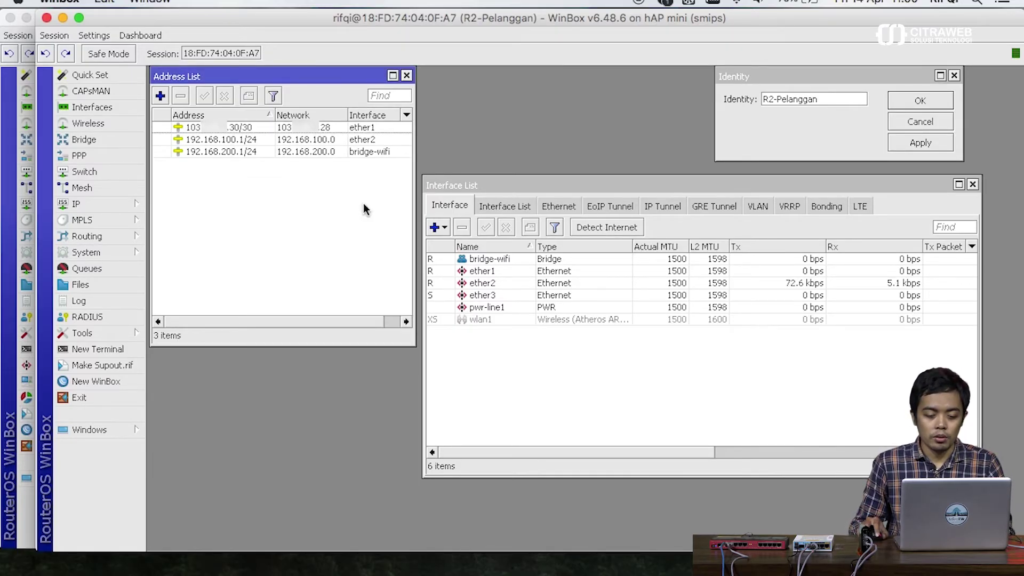
Step: Switch to the Mac's Terminal, briefly repeat the ping to 103.x.x.29, and start pinging 103.x.x.30
click(595, 567)
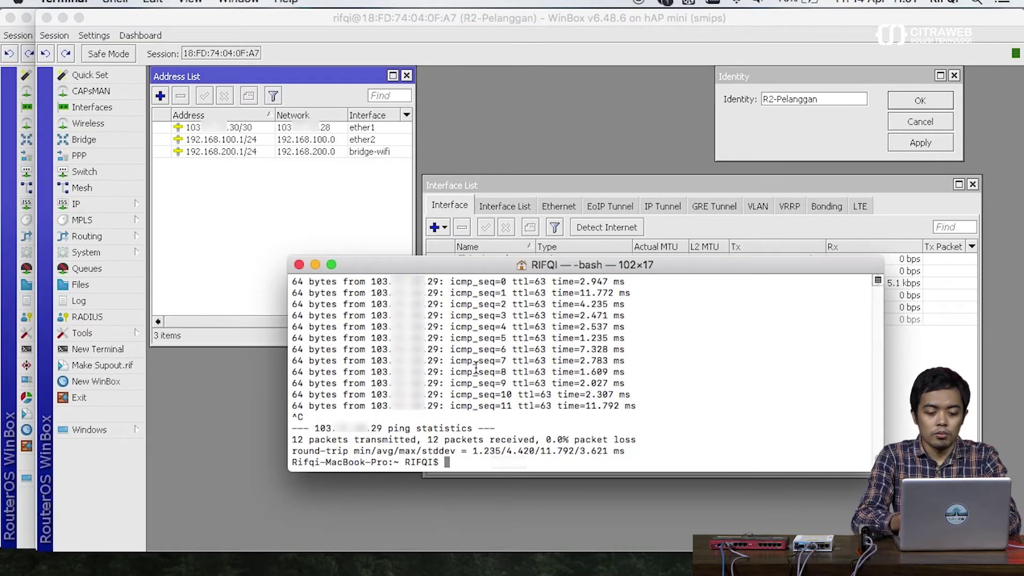
key(Up)
key(Return)
key(ctrl+c)
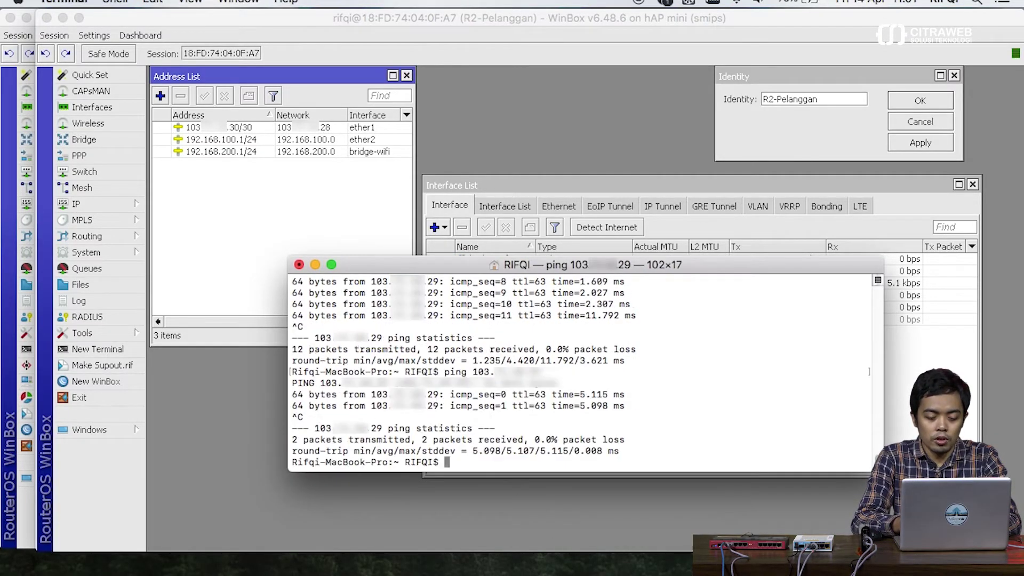
key(Up)
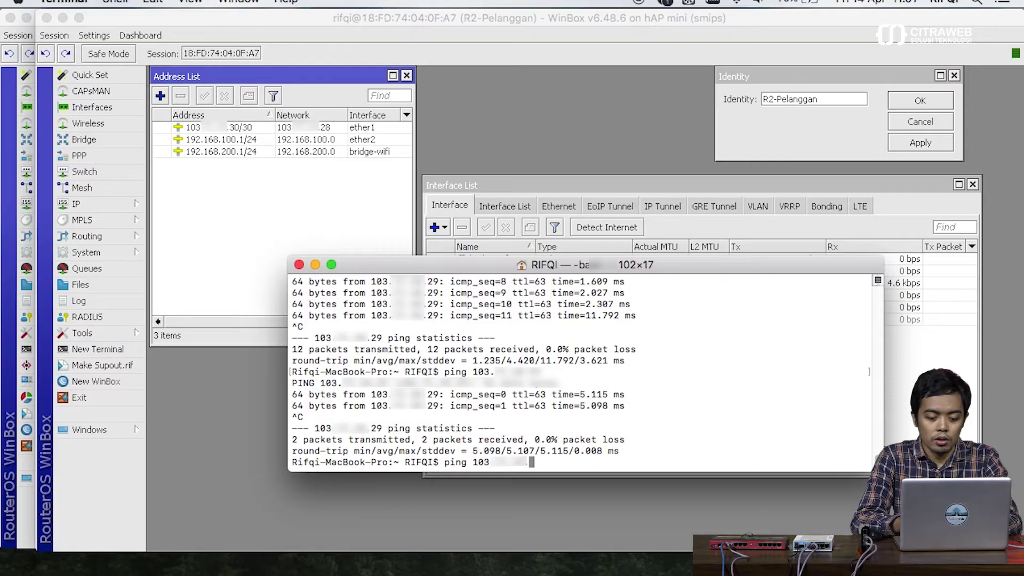
text(3)
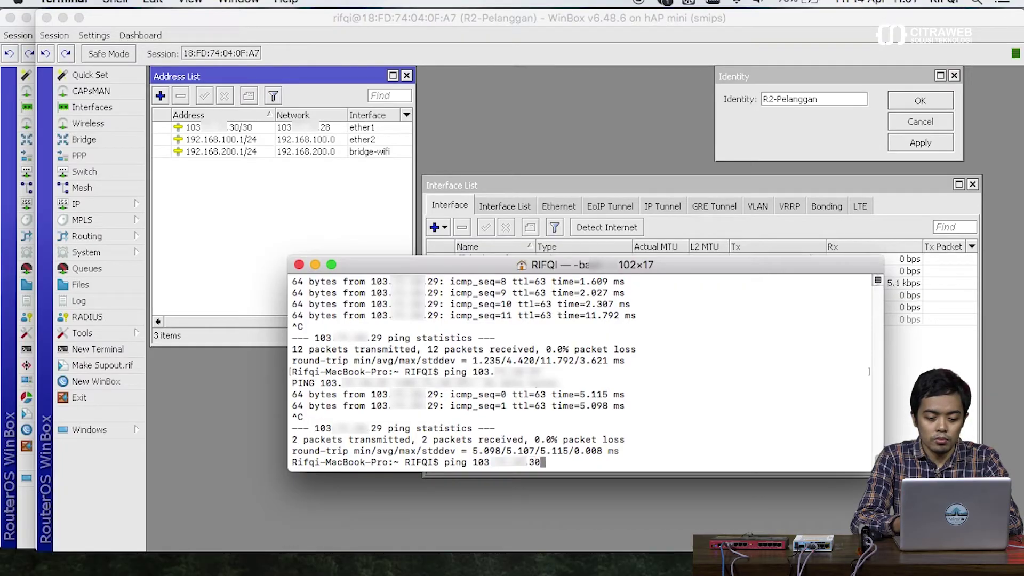
text(0)
key(Return)
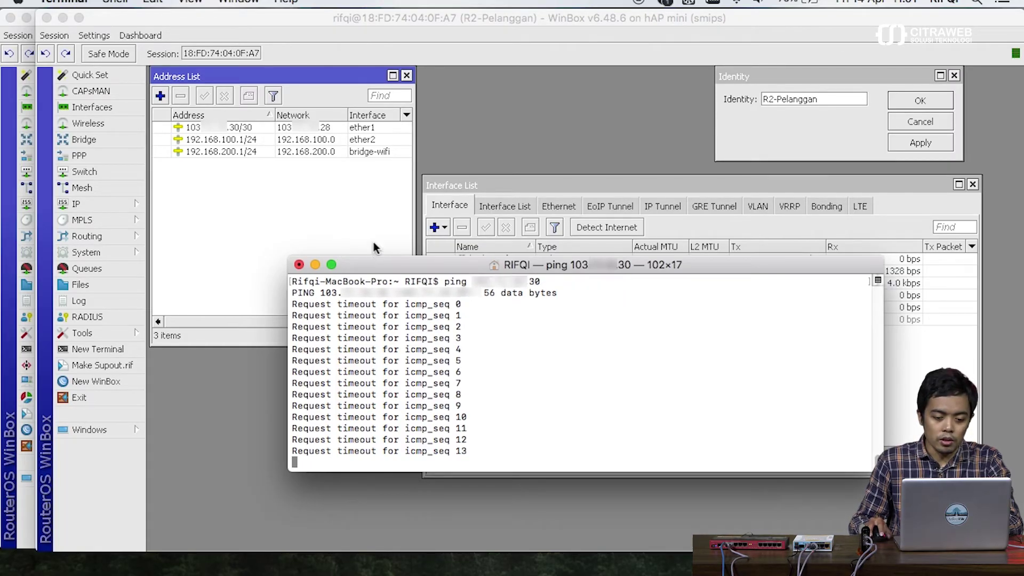
Step: Return to R2-Pelanggan and add a default route for 0.0.0.0/0 with gateway 103.x.x.29
click(338, 232)
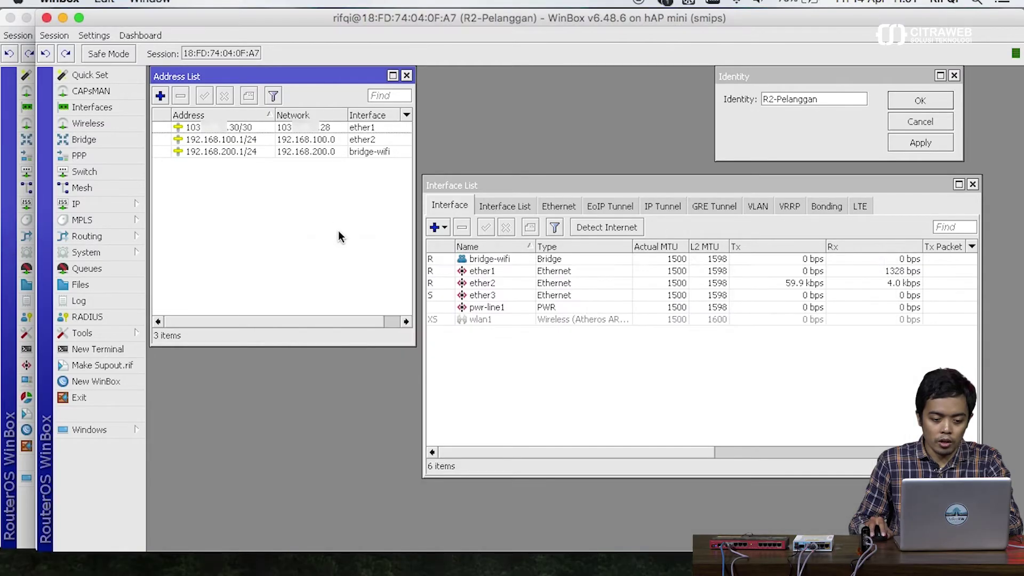
click(79, 204)
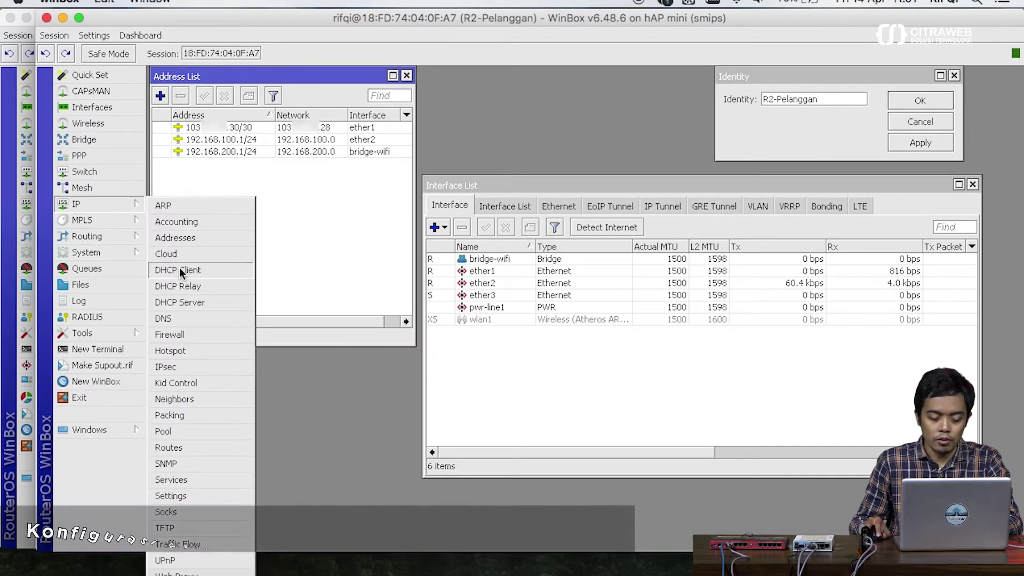
click(212, 447)
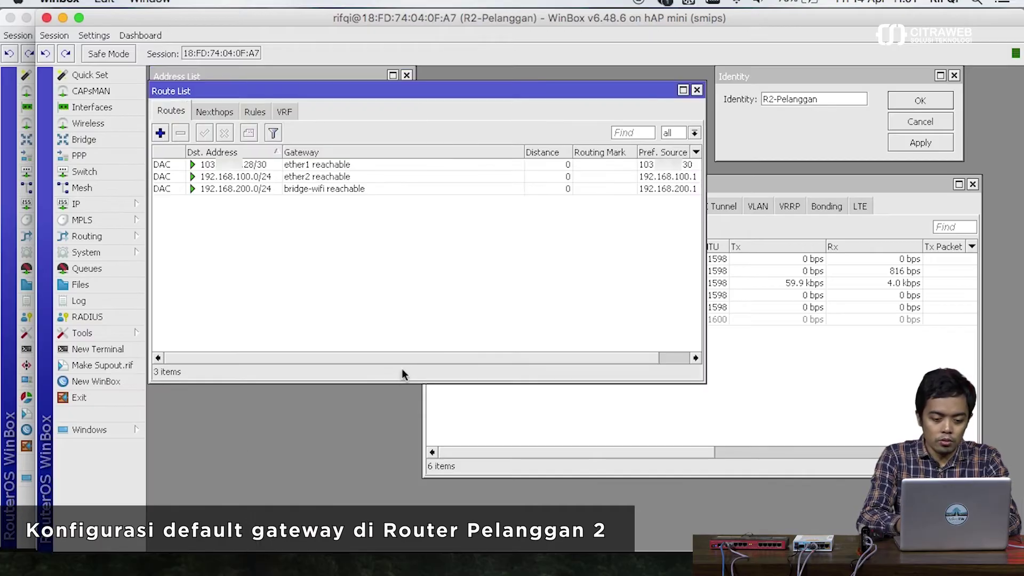
click(160, 133)
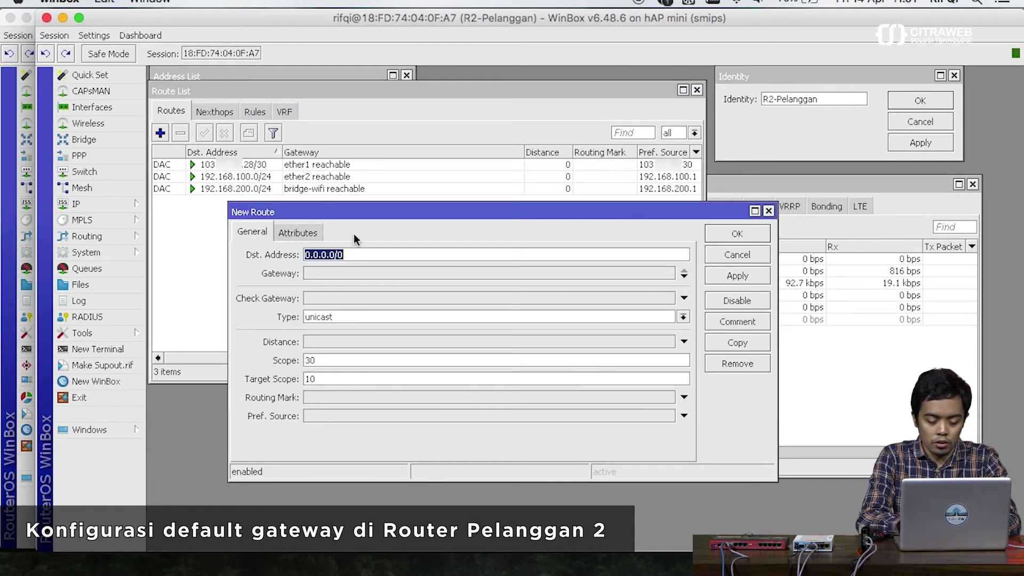
click(356, 276)
text(10)
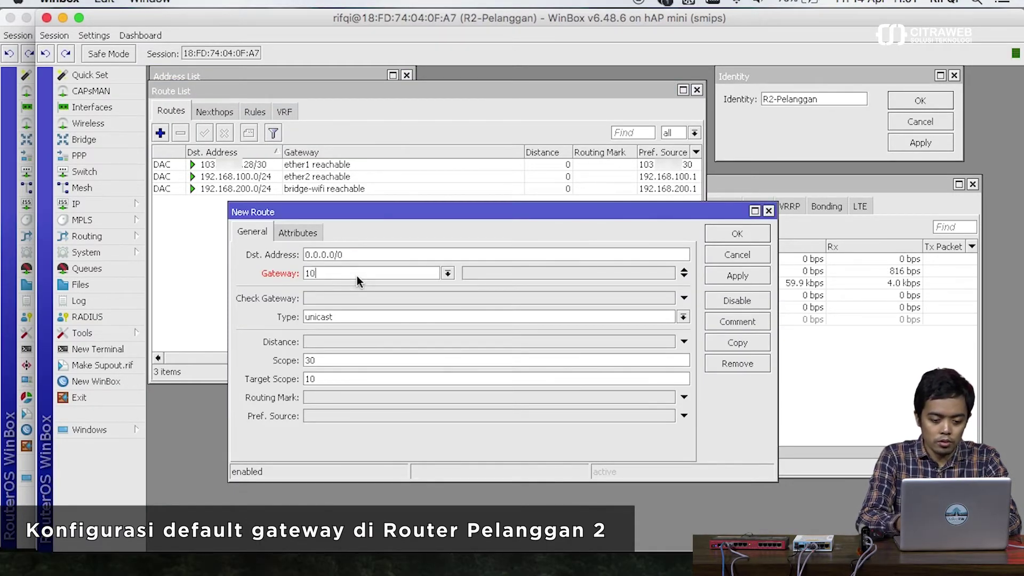
text(3.xxx.xx.)
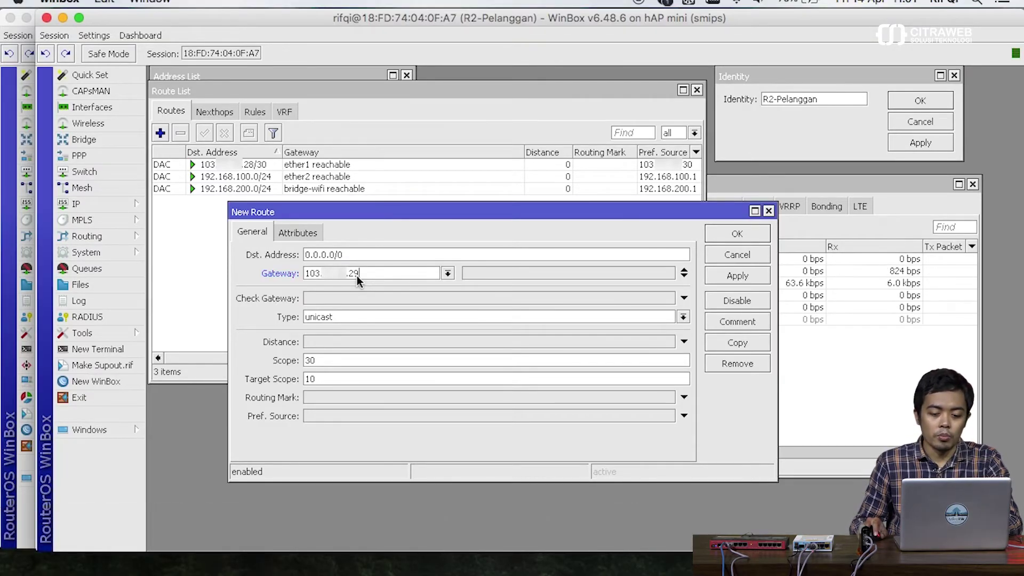
click(725, 280)
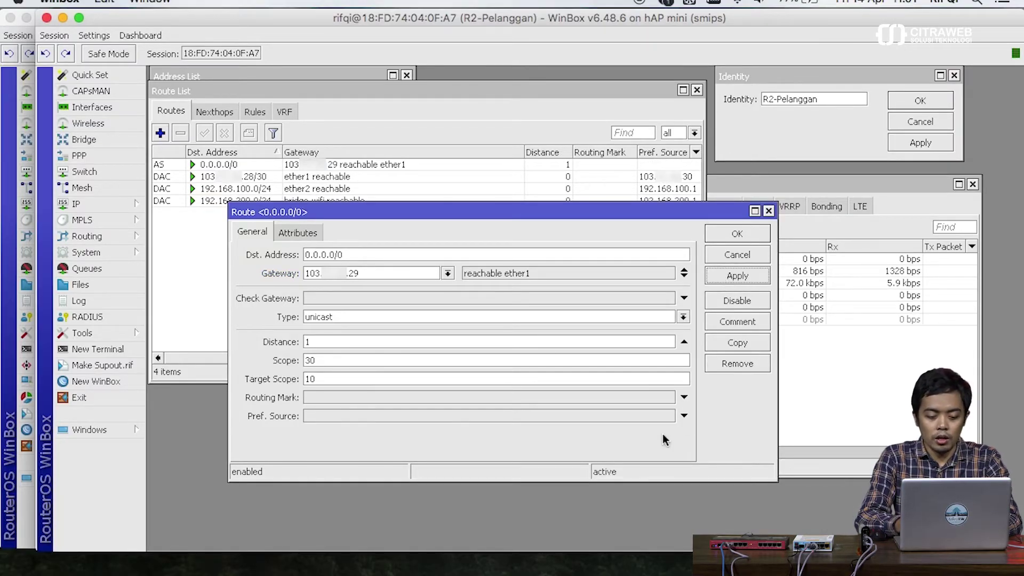
Step: Check the running 103.x.x.30 ping in the Mac's Terminal and ping google.com from R2-Pelanggan's own terminal, closing both terminals from view
click(592, 569)
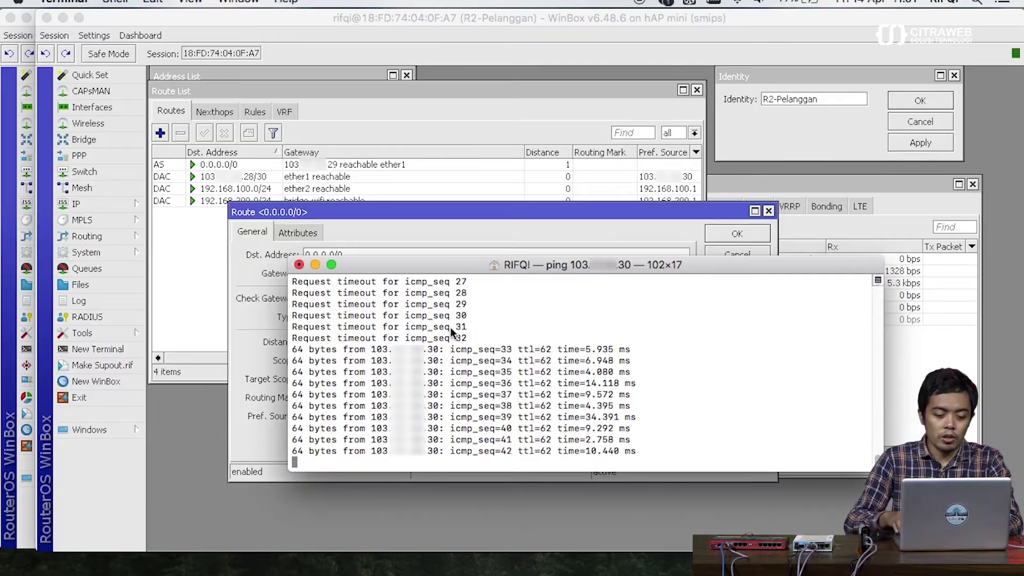
click(120, 349)
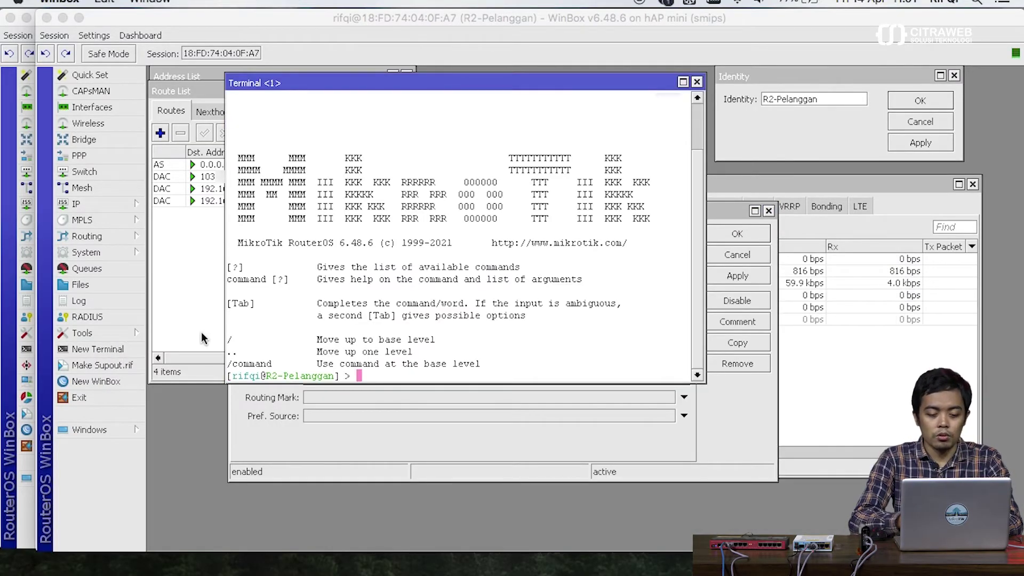
text(ping google.com)
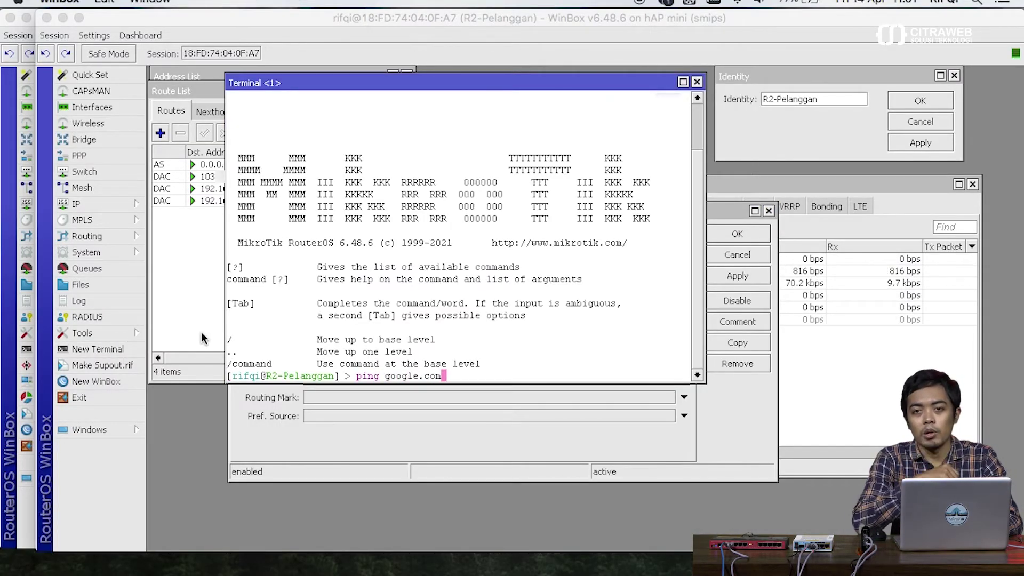
key(Return)
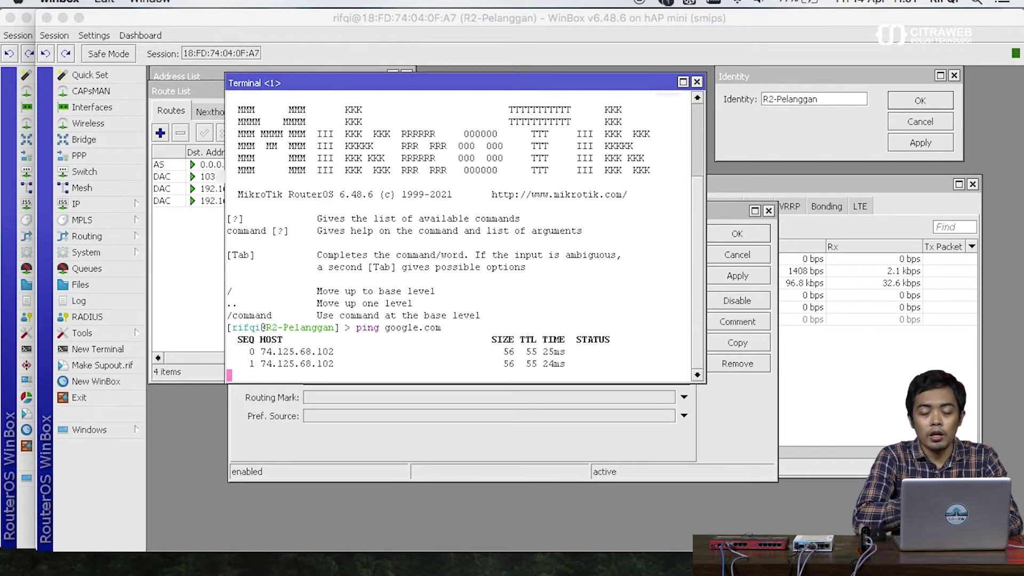
click(596, 570)
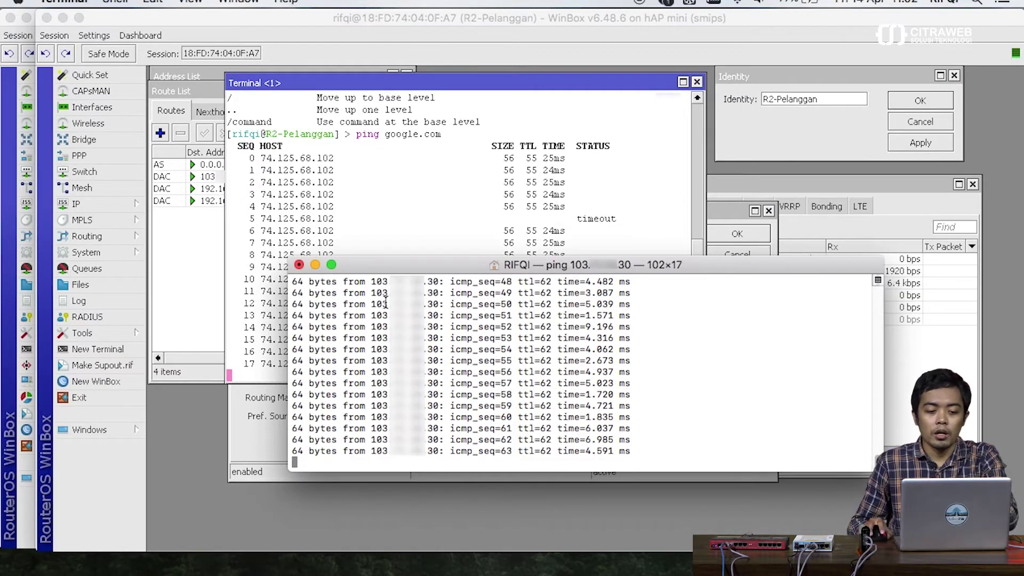
click(315, 265)
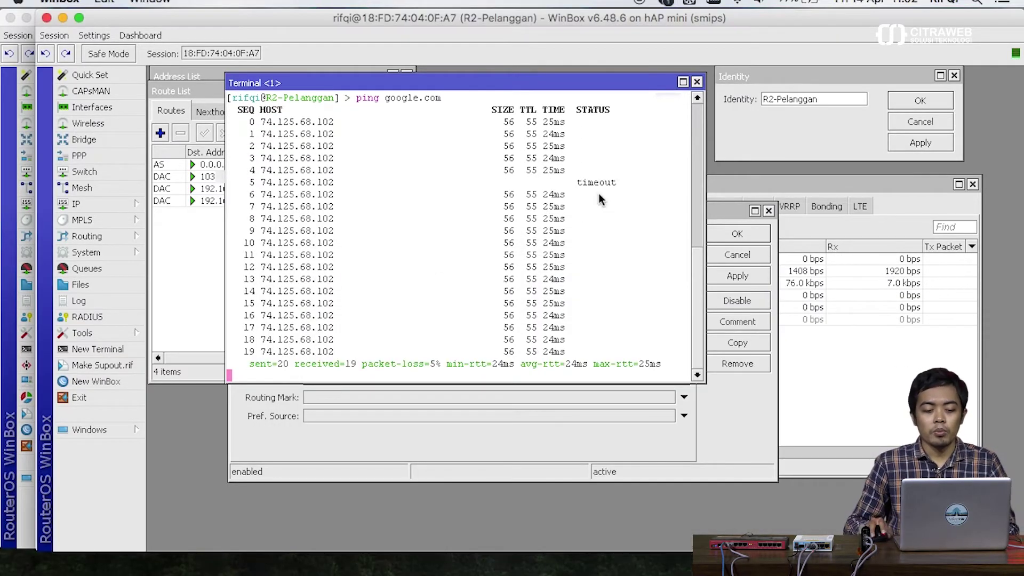
click(697, 83)
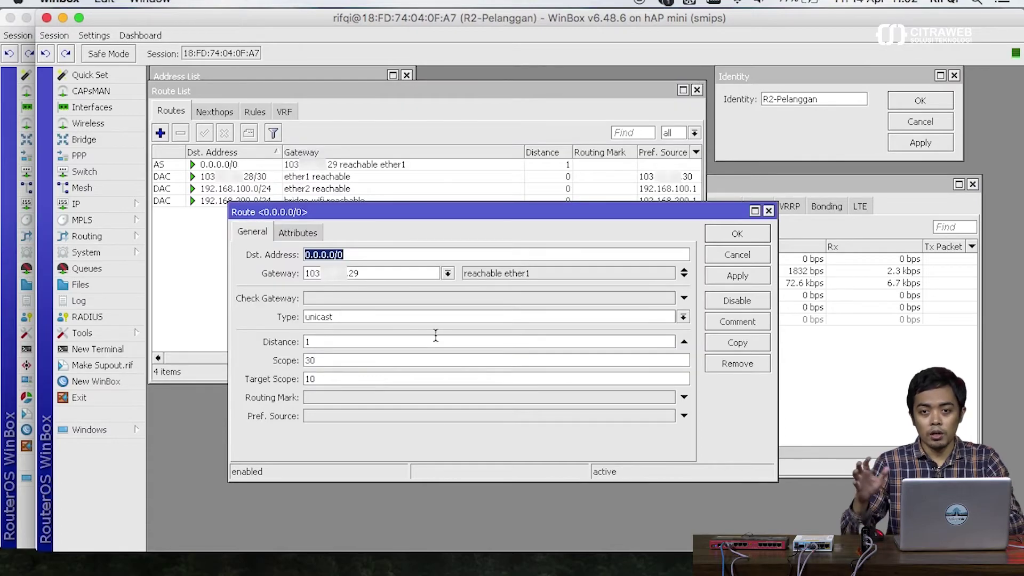
Step: Close the route's settings, delete R2-Pelanggan's default route and switch back to the RO-Utama-Pelanggan session
click(737, 255)
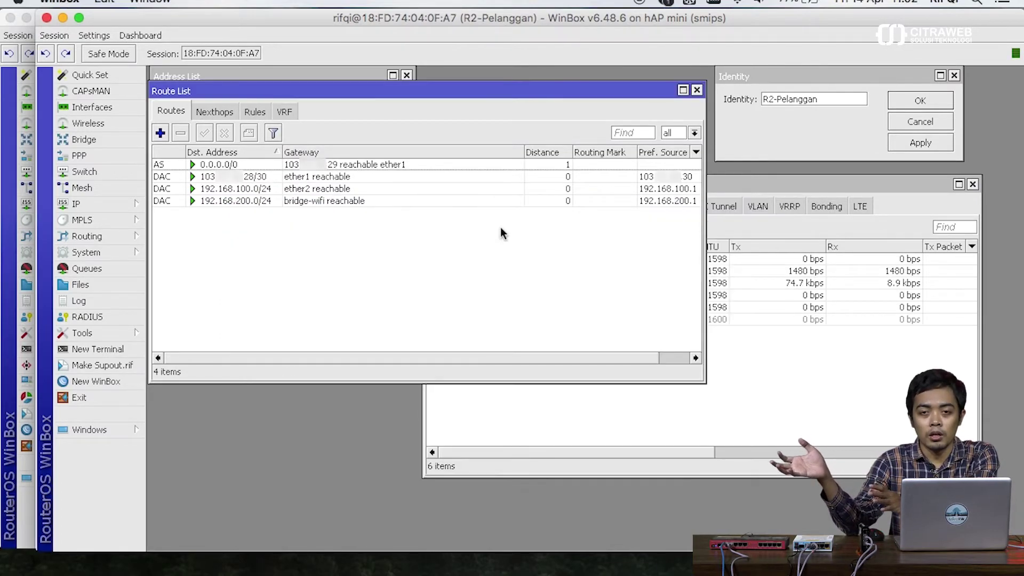
click(286, 166)
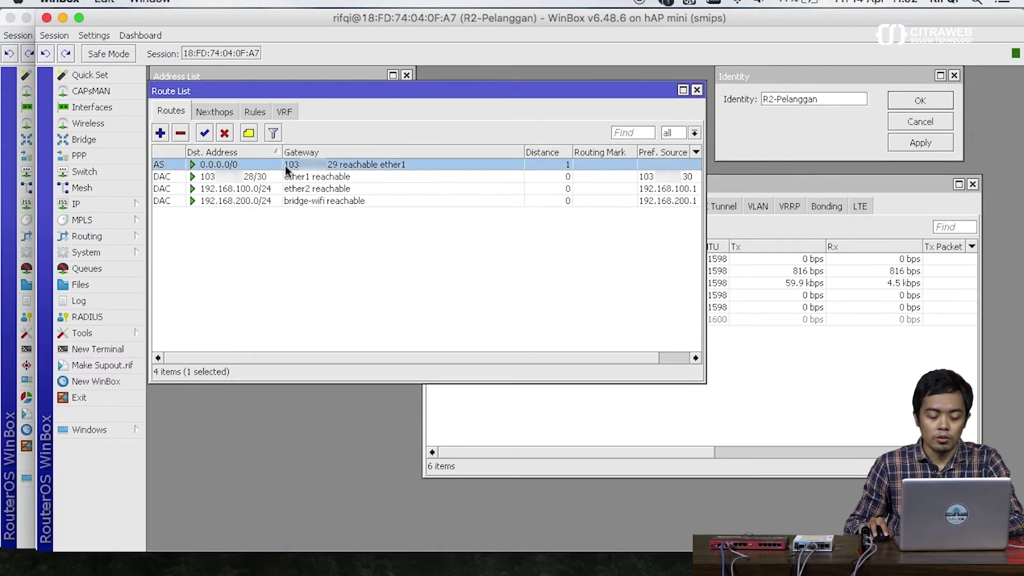
click(180, 133)
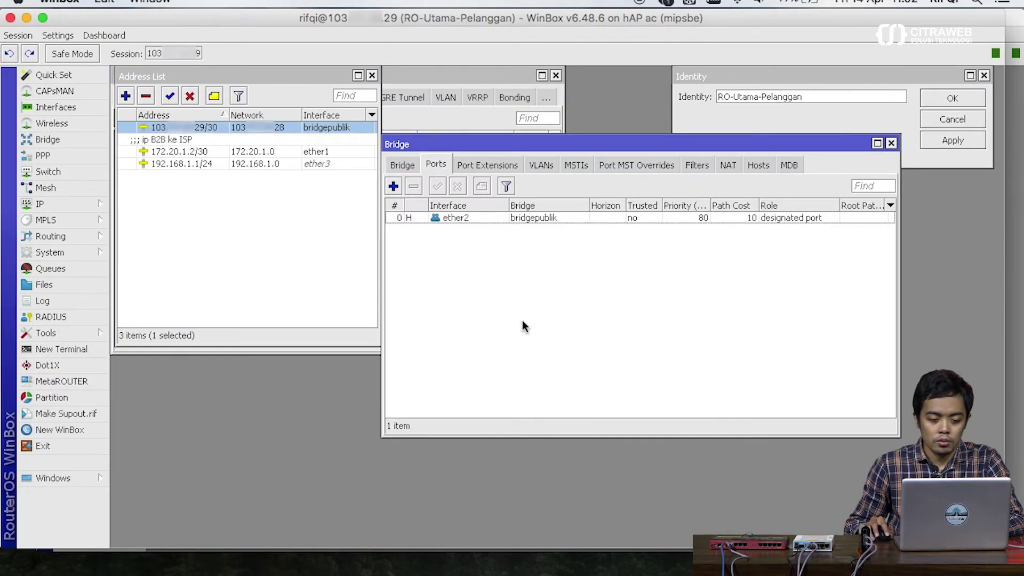
Step: Remove ether2 from the bridgepublik ports and close the bridge settings
click(443, 218)
click(413, 187)
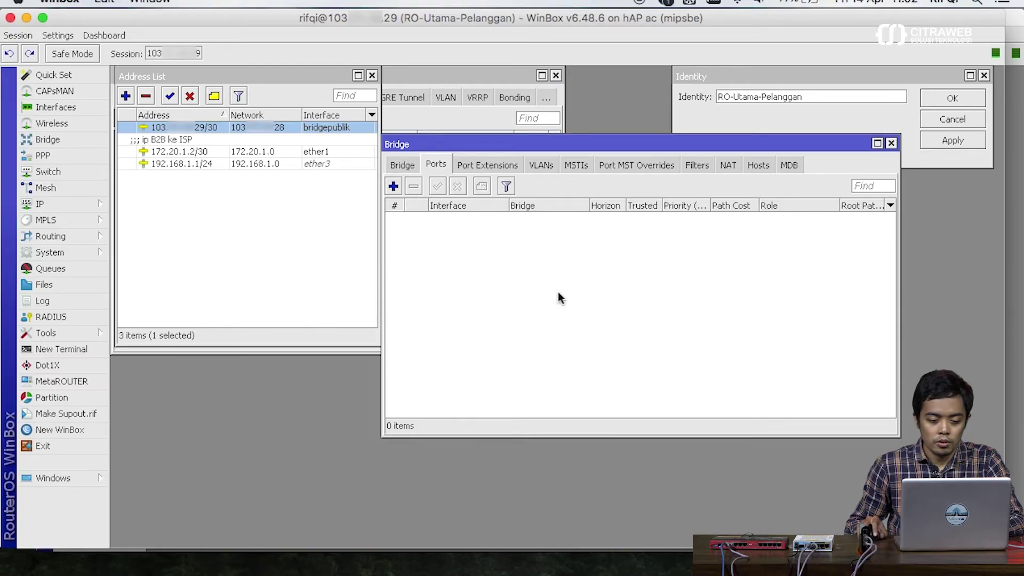
click(402, 164)
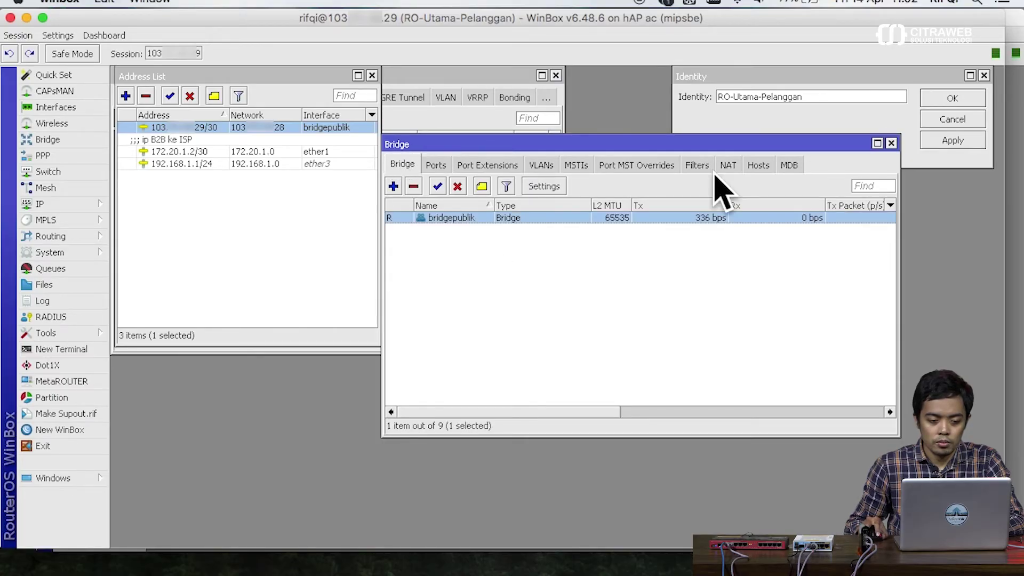
click(891, 144)
Step: Add the private IP address 172.16.1.1/30 to ether2 on RO-Utama-Pelanggan
click(251, 184)
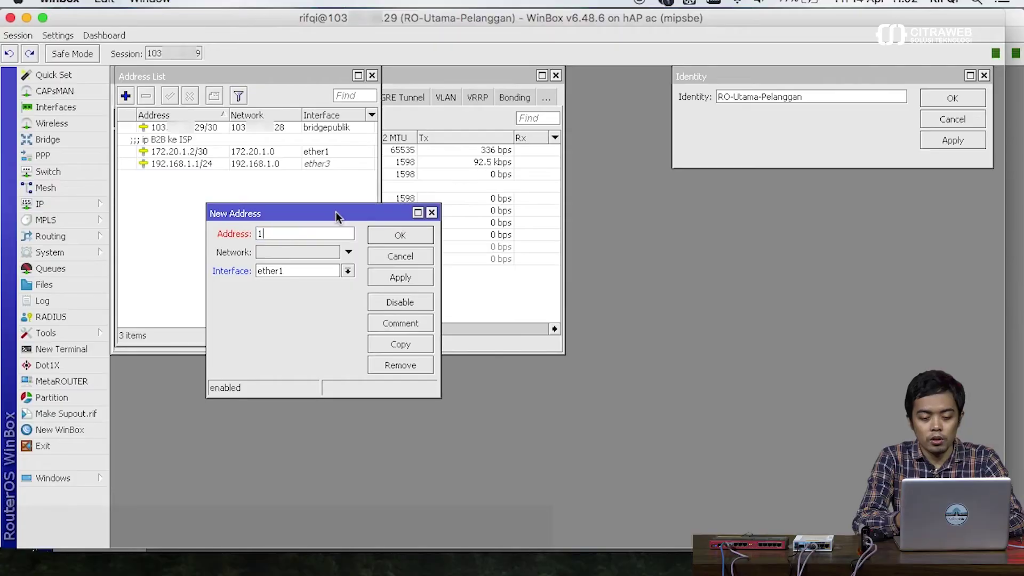
text(72.1)
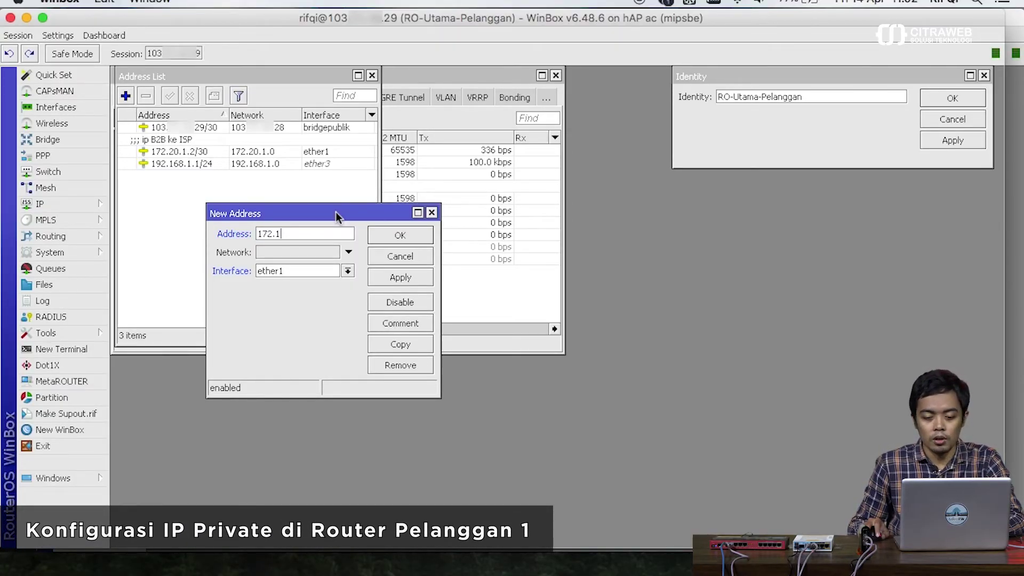
text(6.1.1)
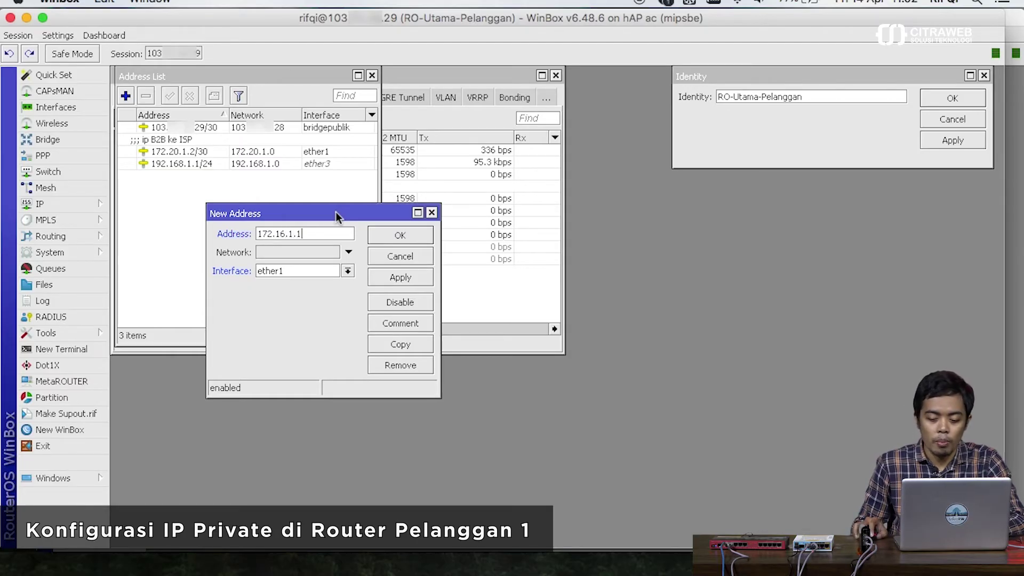
text(/30)
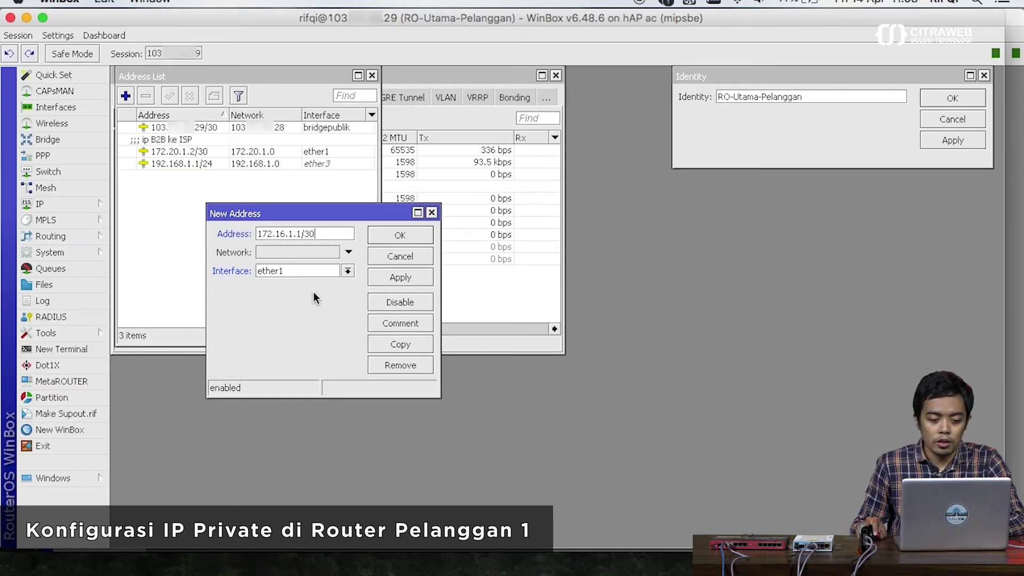
click(347, 270)
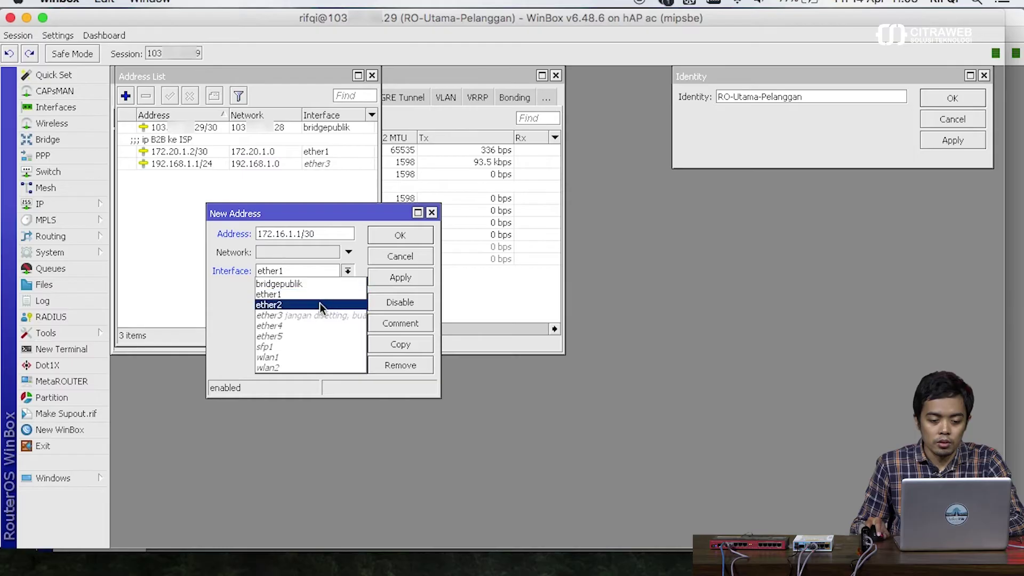
click(356, 301)
click(383, 287)
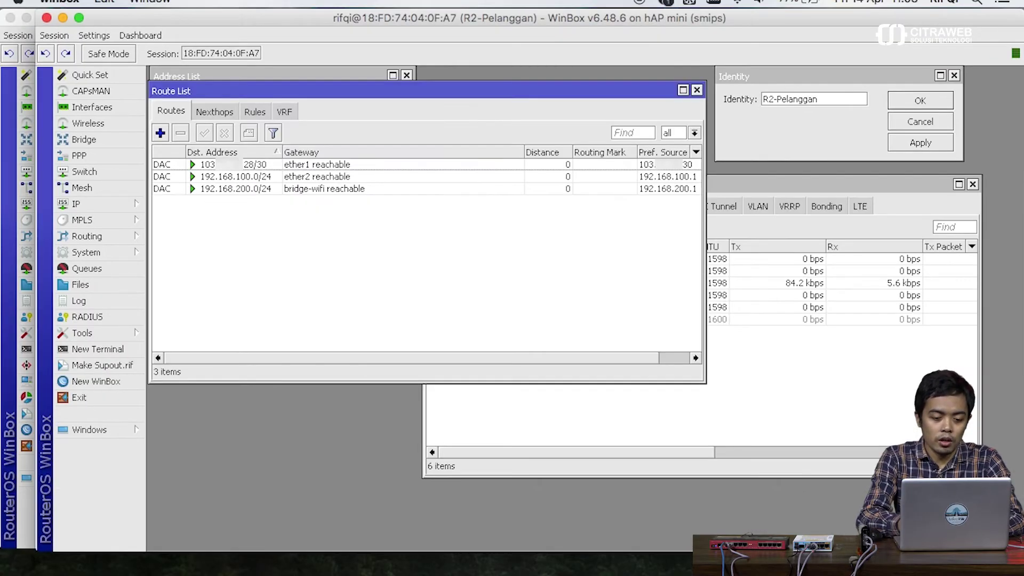
Step: In the R2-Pelanggan session, delete the public 103.x.x.30 address assigned to ether1
click(94, 204)
click(167, 241)
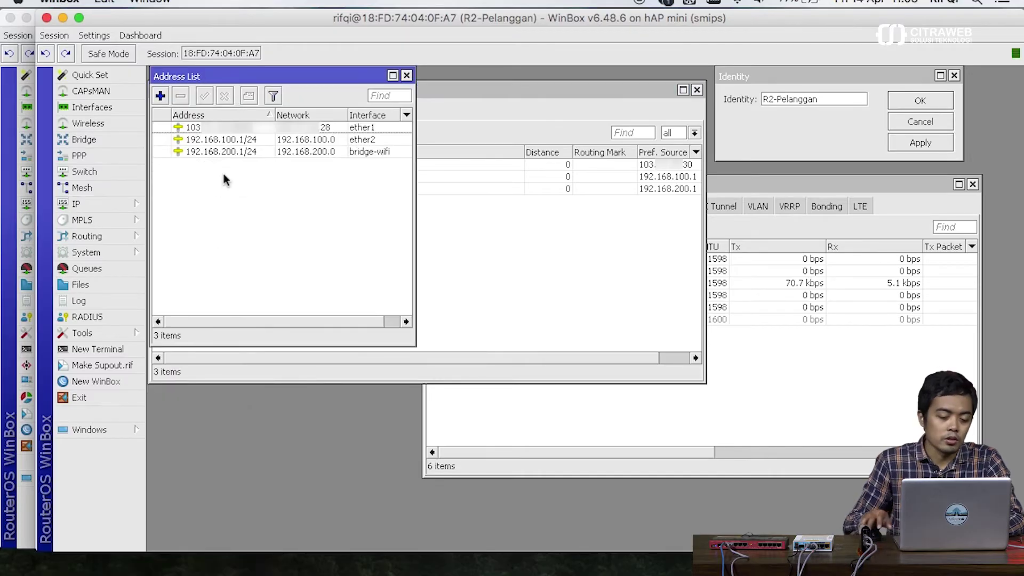
click(197, 127)
click(181, 96)
Step: Add the address 172.16.1.2/30 to ether1 on R2-Pelanggan with the comment "IP B2B R2 ke R1"
click(159, 100)
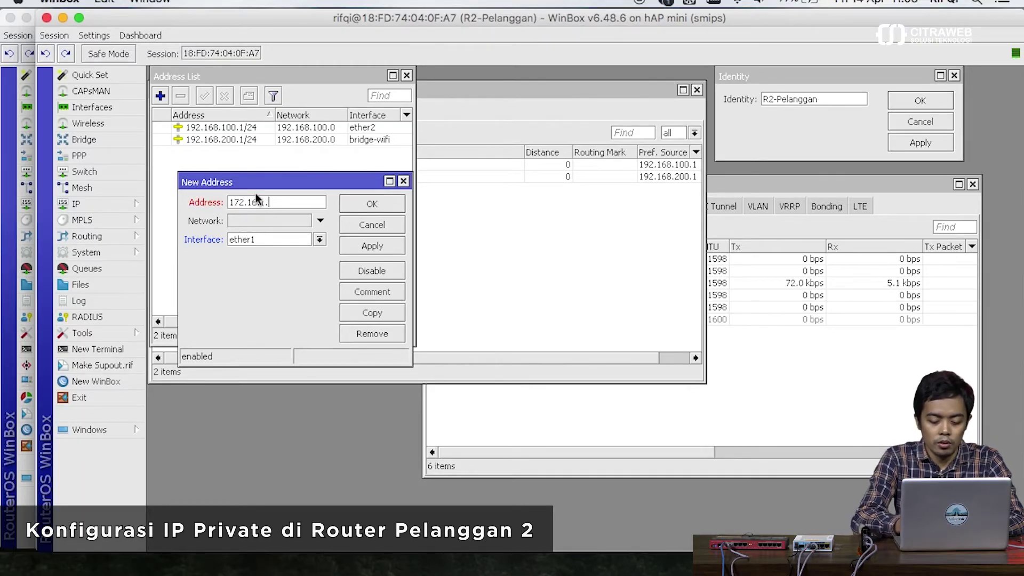
text(172.16.1.2/30)
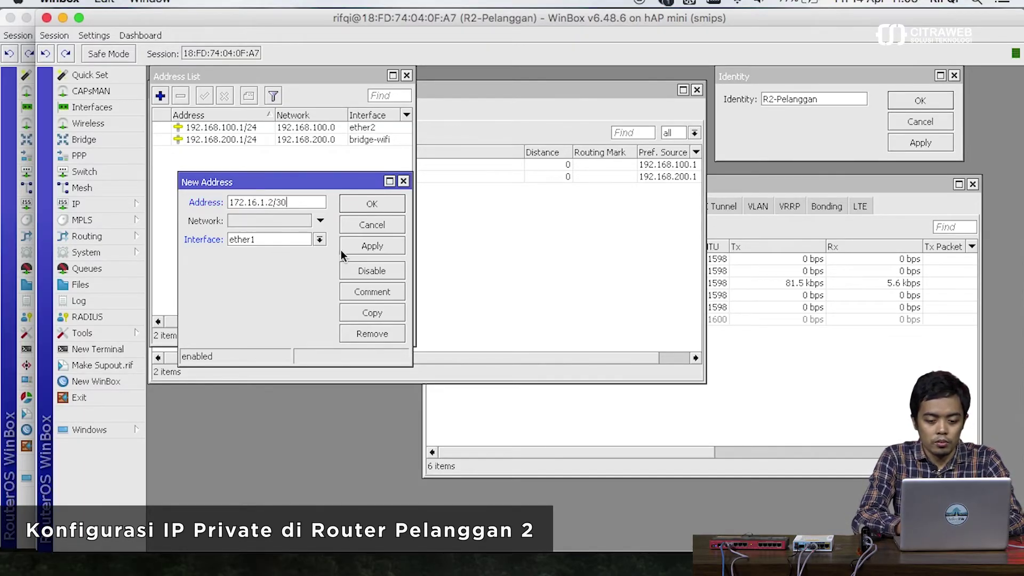
click(374, 246)
click(377, 203)
click(240, 128)
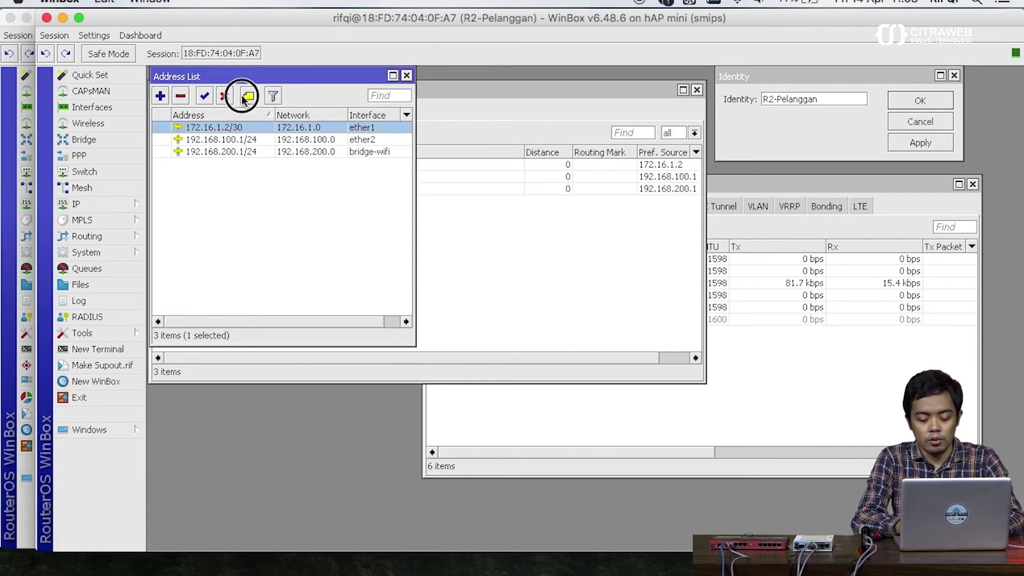
click(248, 96)
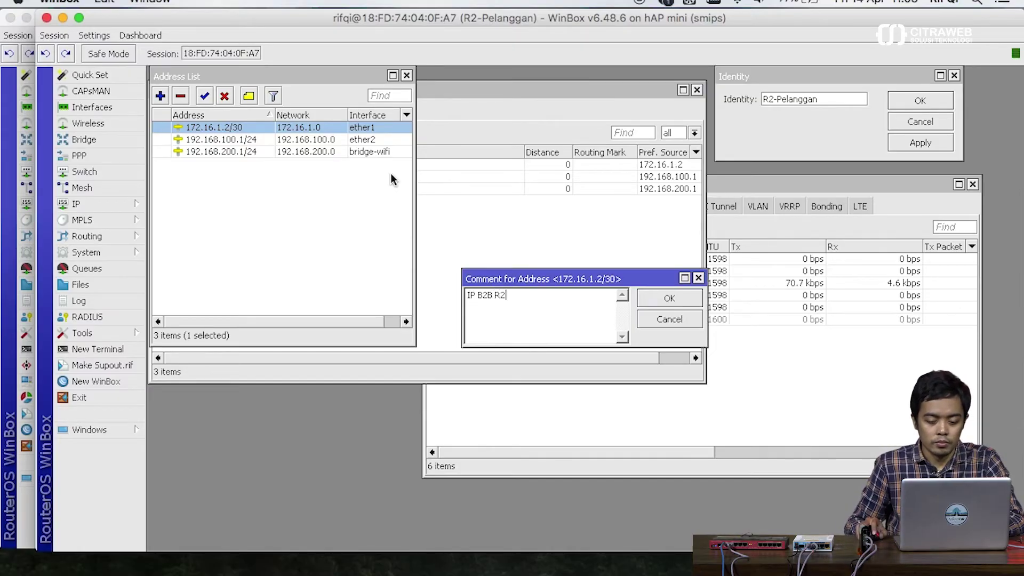
text(IP B2B R2 ke R1)
key(Return)
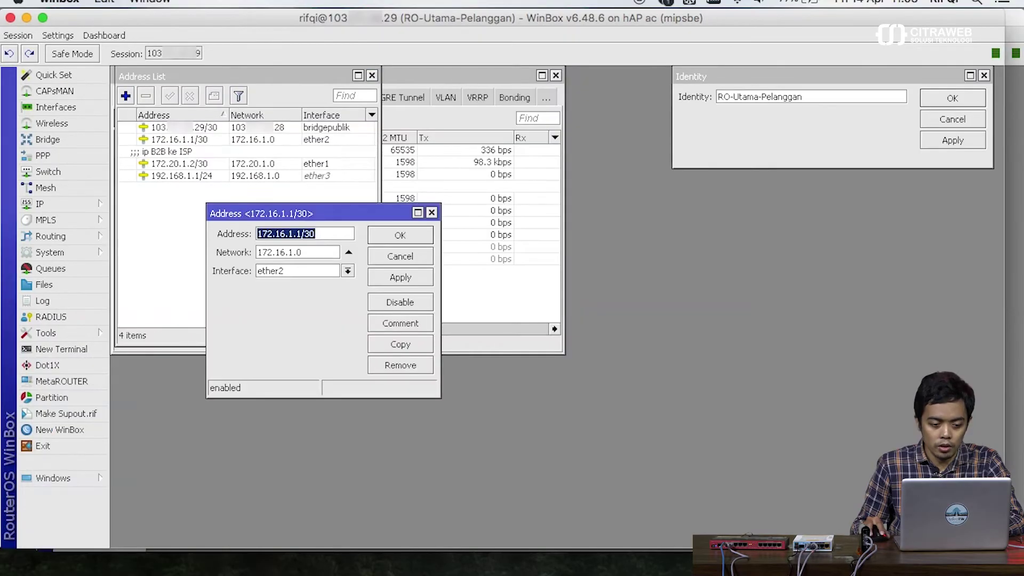
Step: Back on RO-Utama-Pelanggan, close the open address settings and add a static route to 103.x.x.30 with gateway 172.16.1.2
click(417, 239)
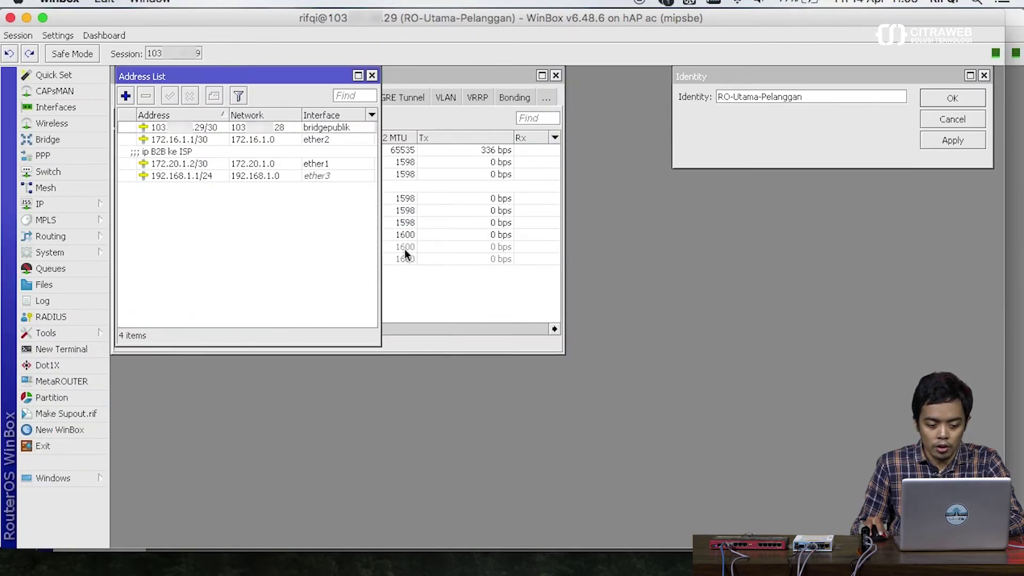
click(77, 208)
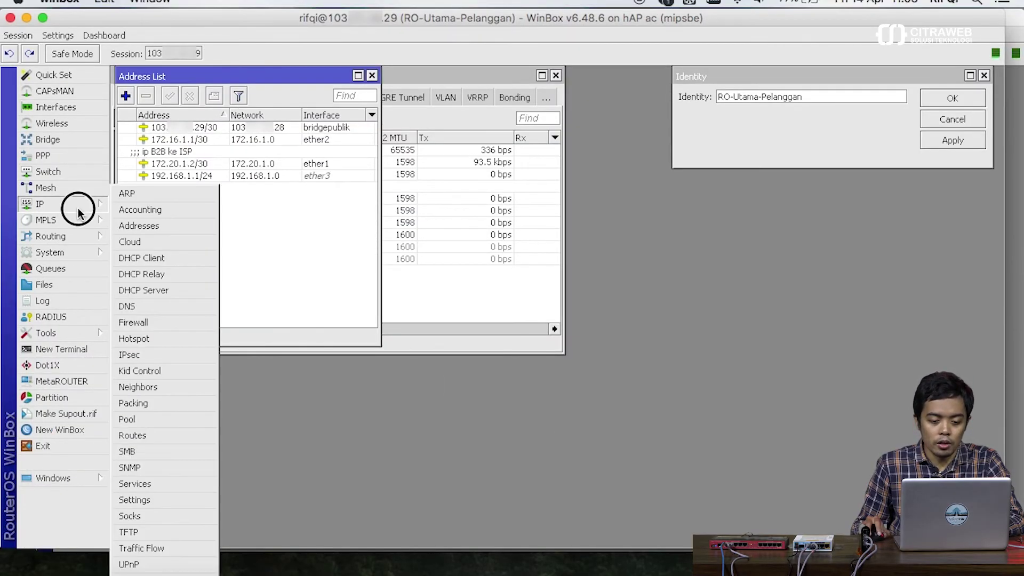
click(171, 434)
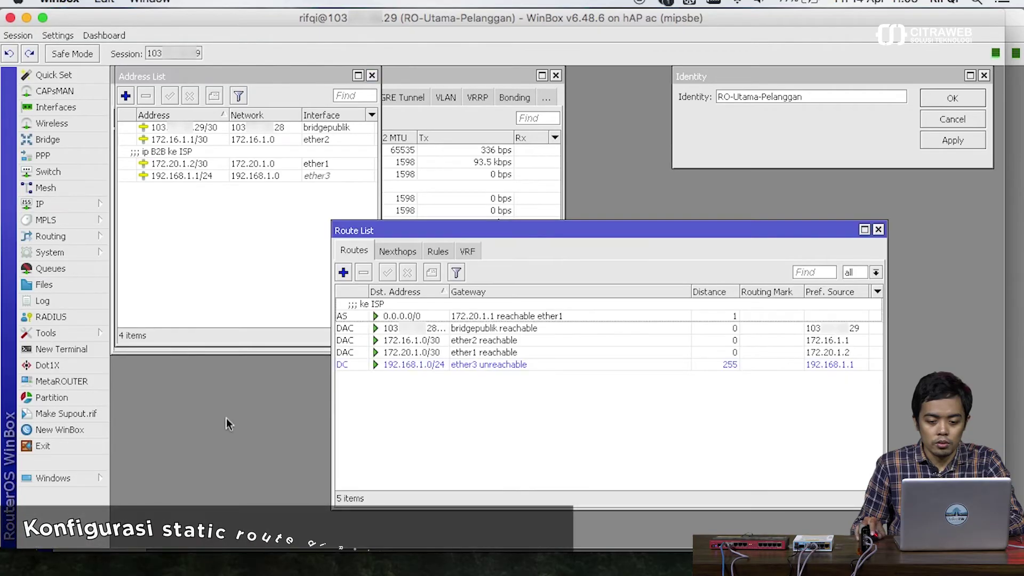
click(342, 271)
drag(613, 203, 628, 207)
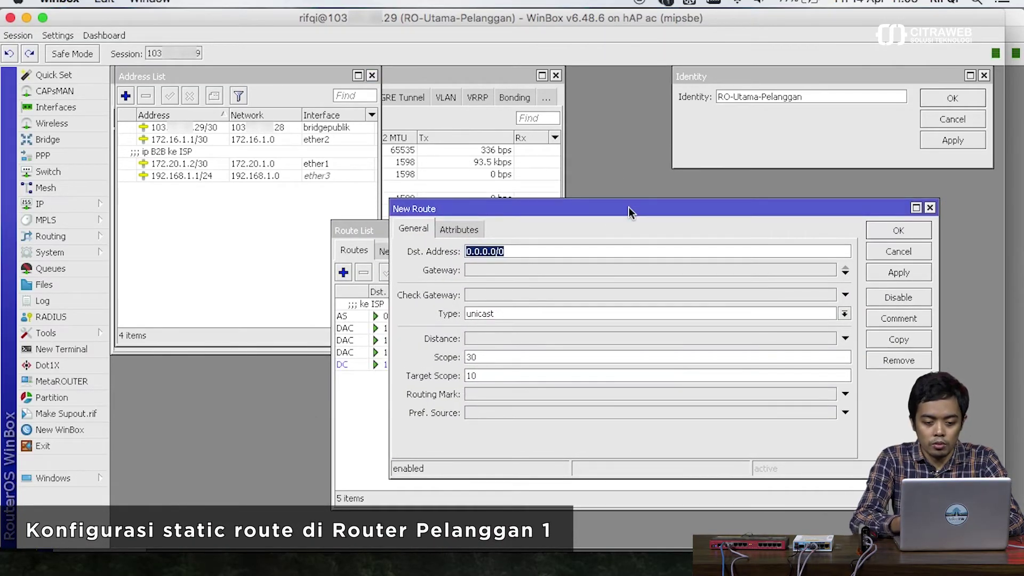
text(103.)
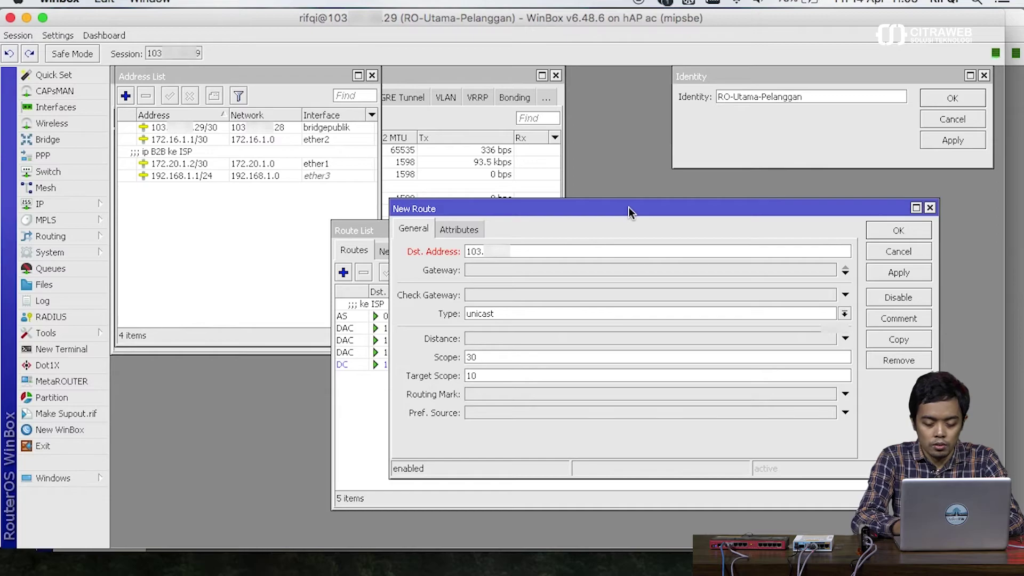
text(3)
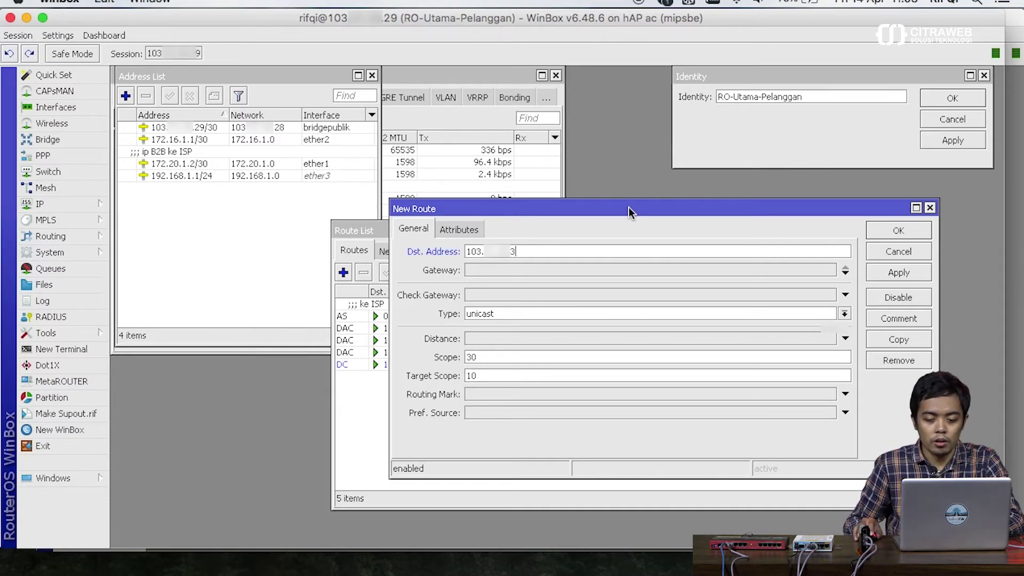
text(0)
key(Tab)
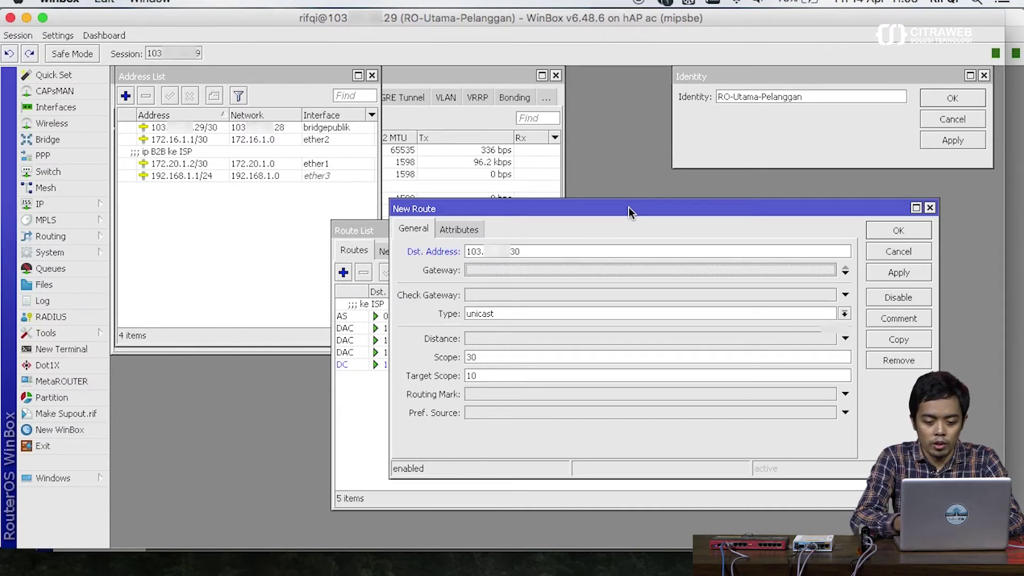
text(172.1)
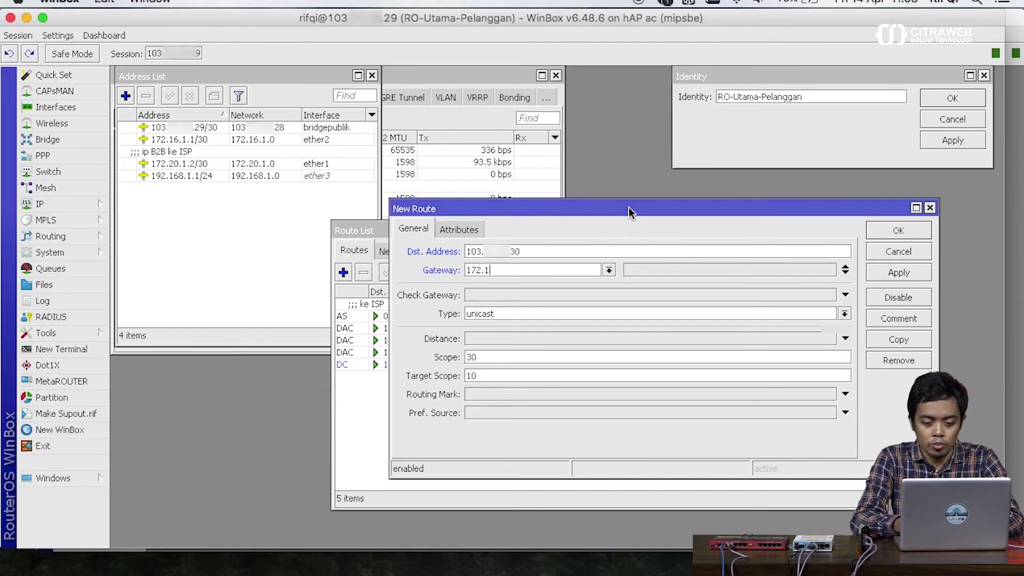
text(6.1.2)
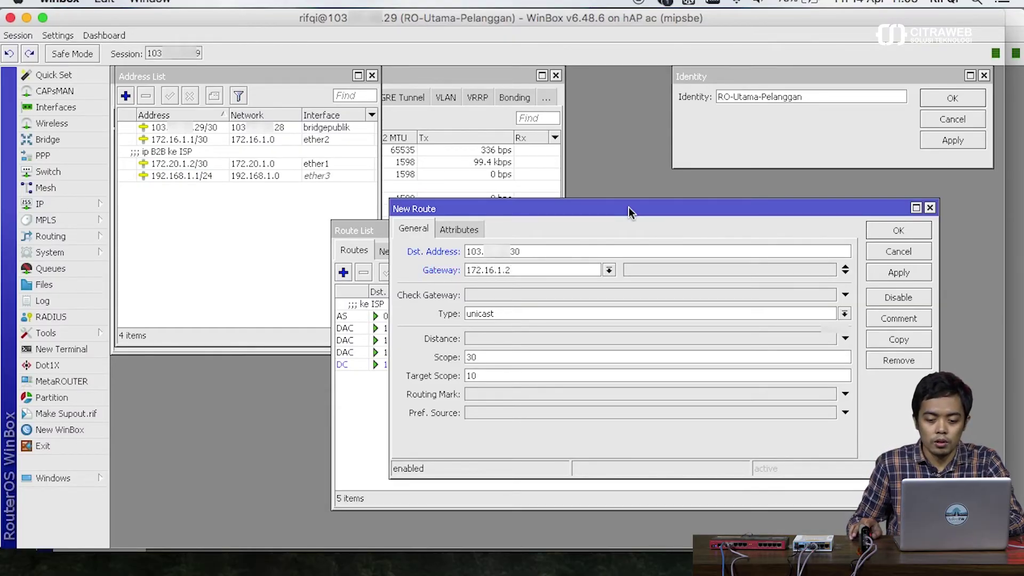
click(897, 273)
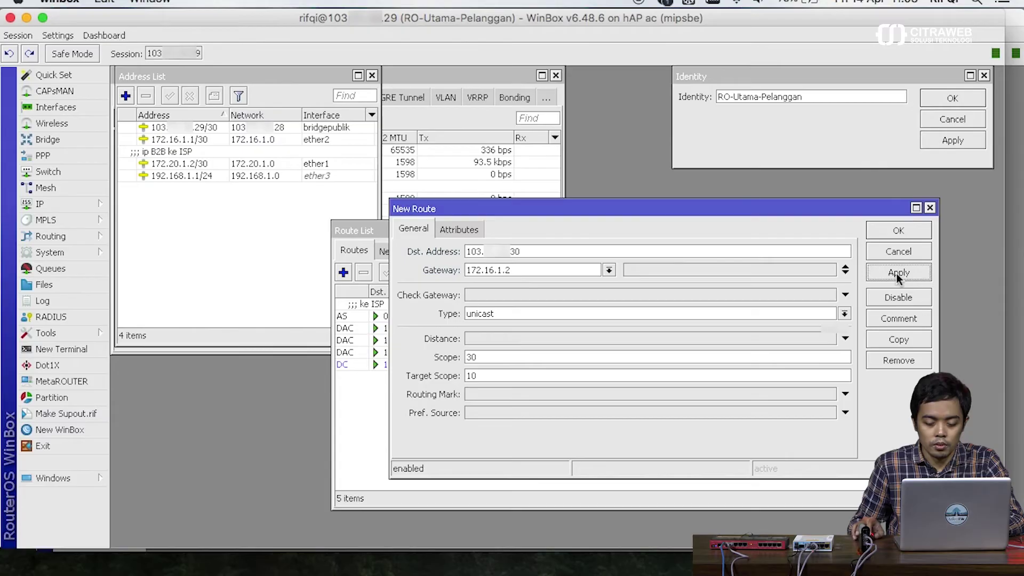
click(898, 231)
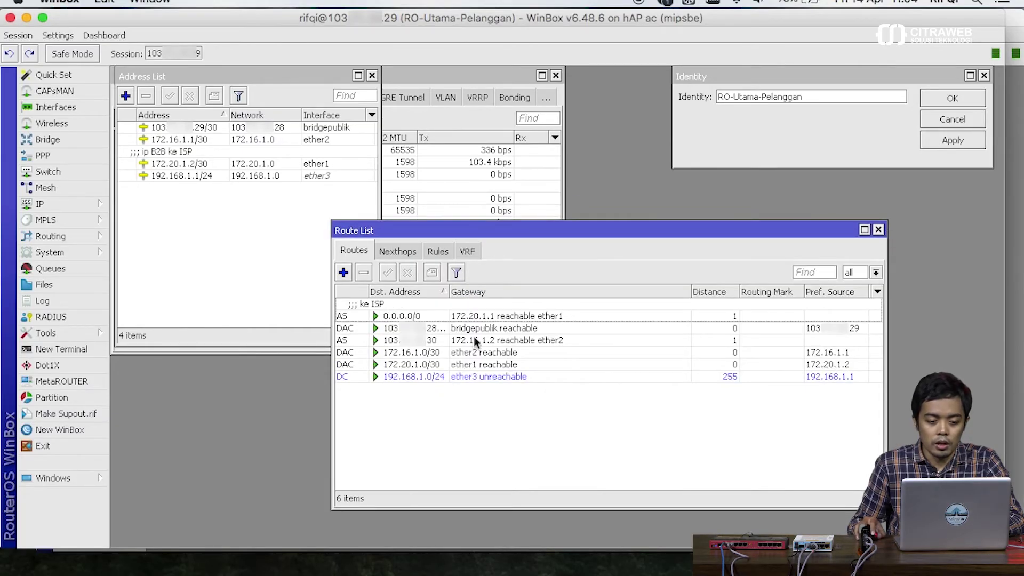
click(416, 340)
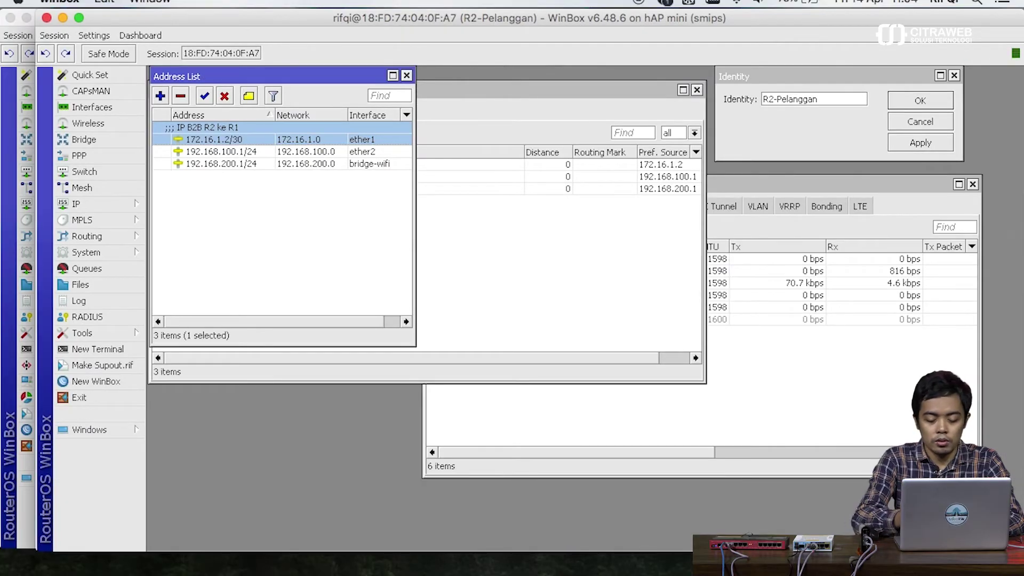
Step: On R2-Pelanggan, add a default route for 0.0.0.0/0 with gateway 172.16.1.1
click(435, 276)
click(160, 133)
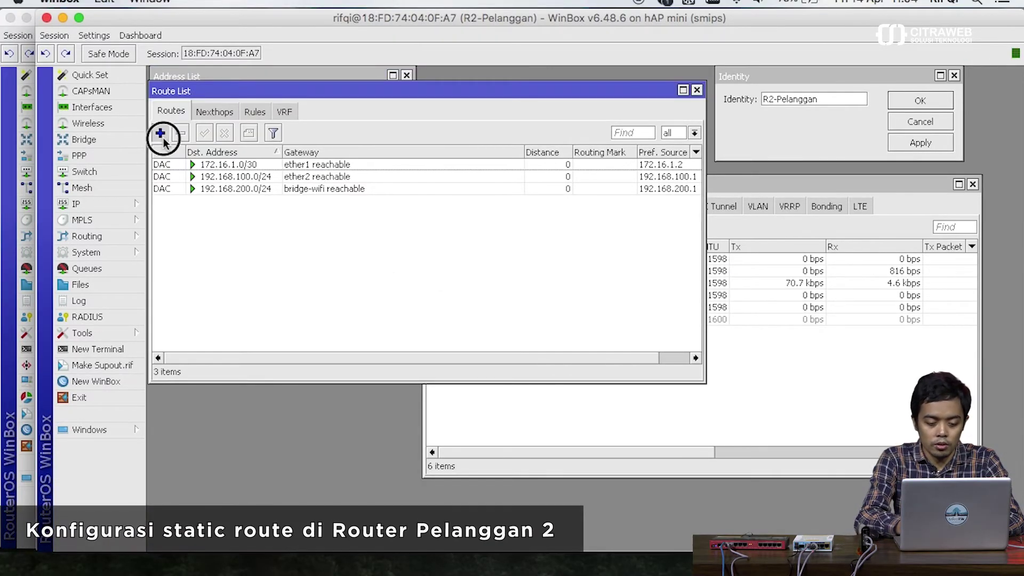
click(369, 276)
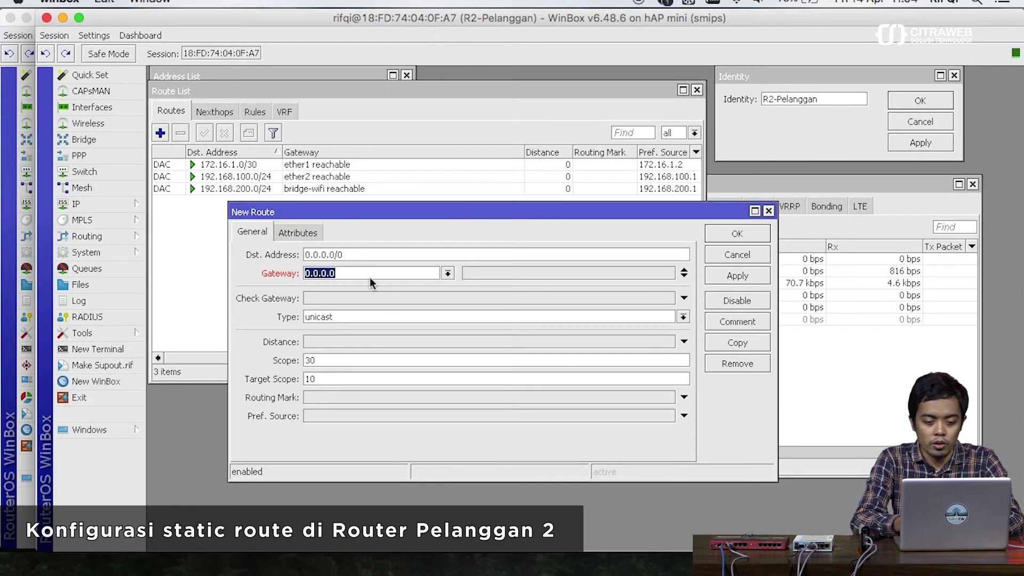
text(172.)
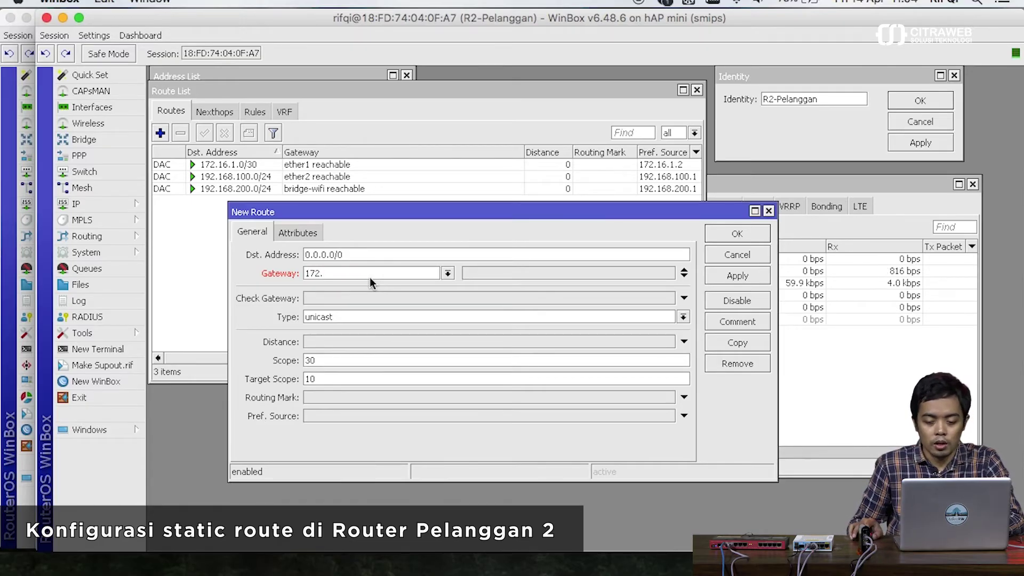
text(16.1)
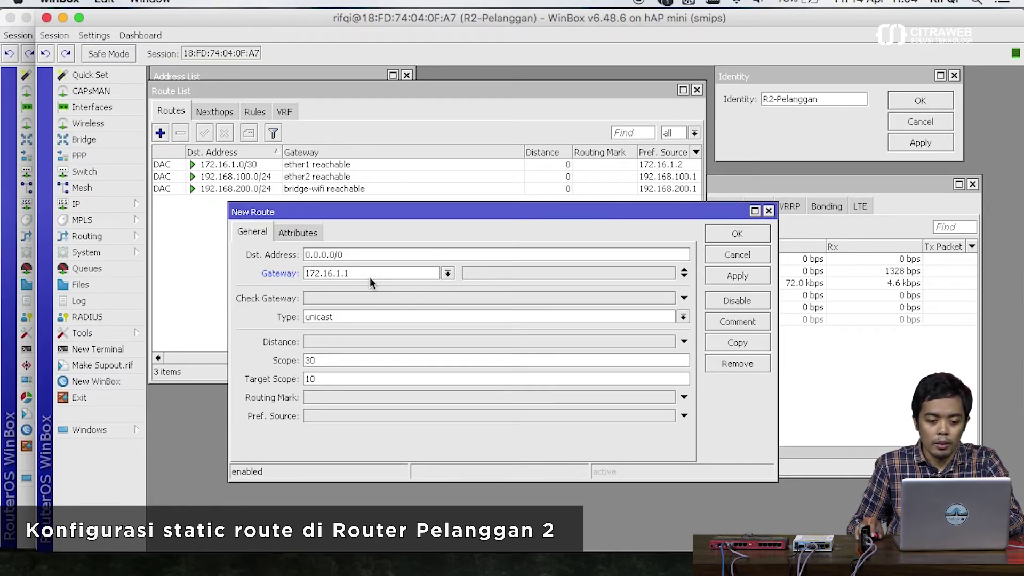
text(.1)
click(728, 235)
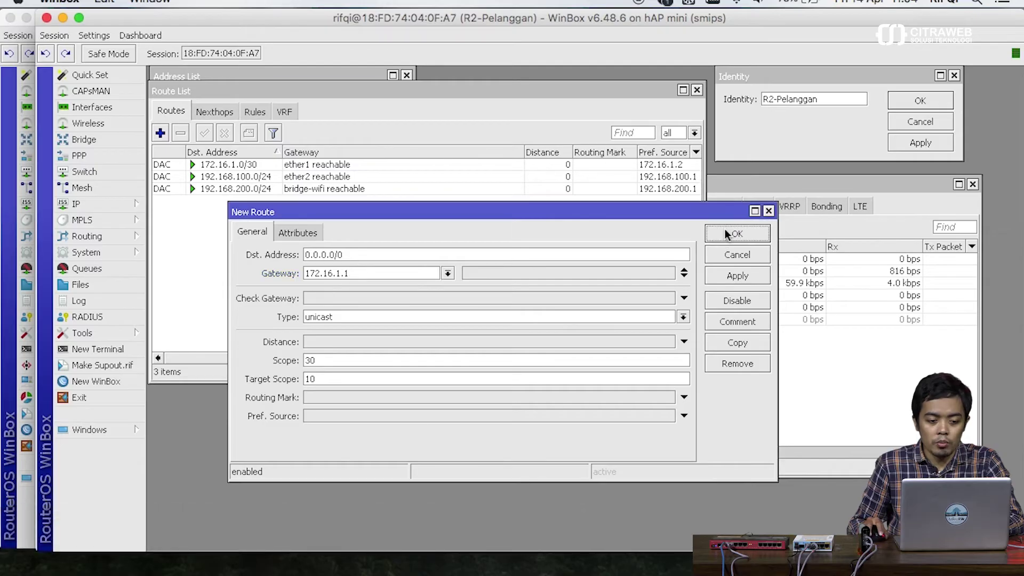
Step: On R2-Pelanggan, add a bridge interface named bridge-publik
drag(453, 92, 701, 98)
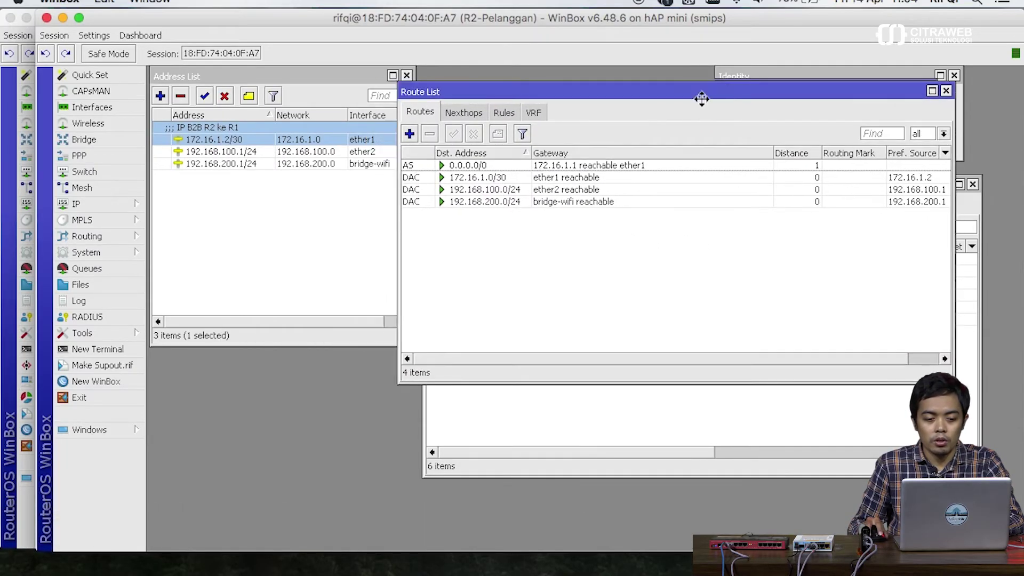
click(342, 221)
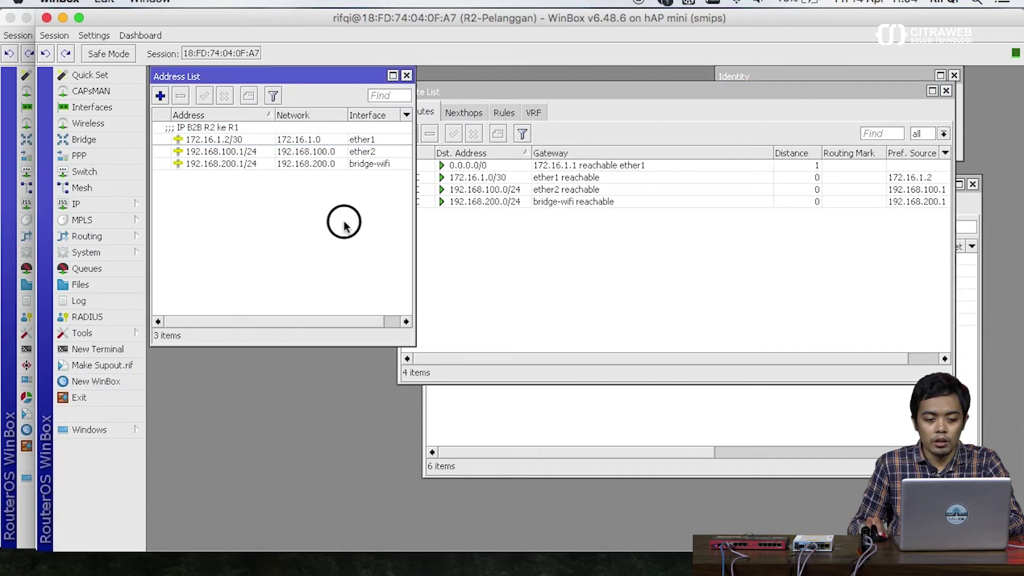
click(112, 142)
drag(283, 110, 541, 76)
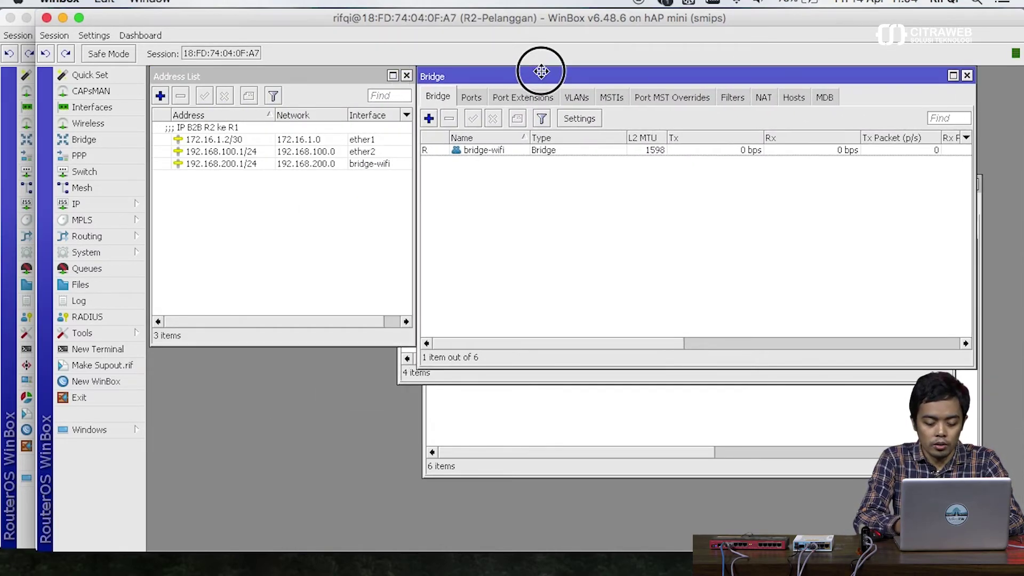
click(429, 118)
key(BackSpace)
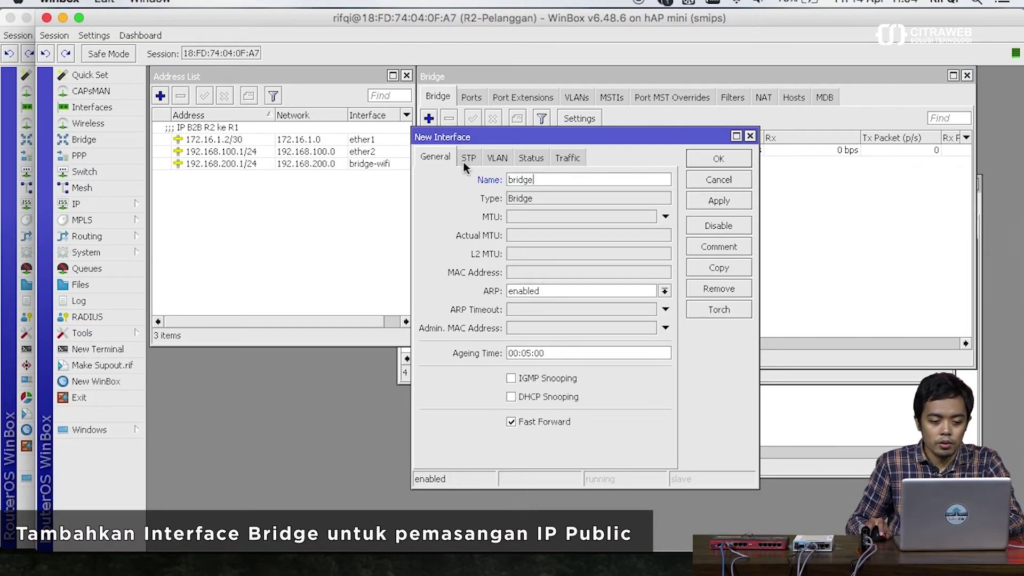
text(-publik)
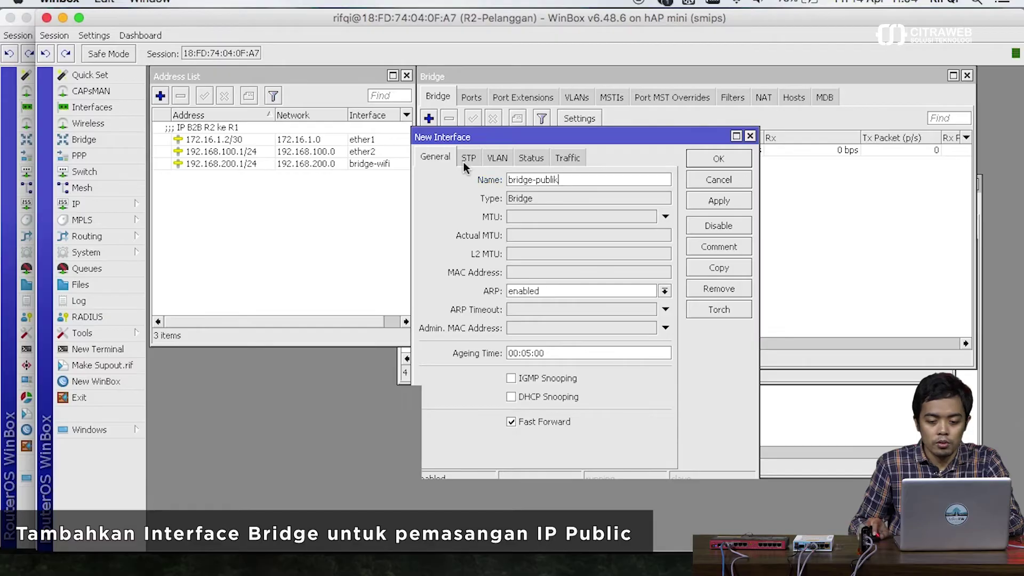
key(Return)
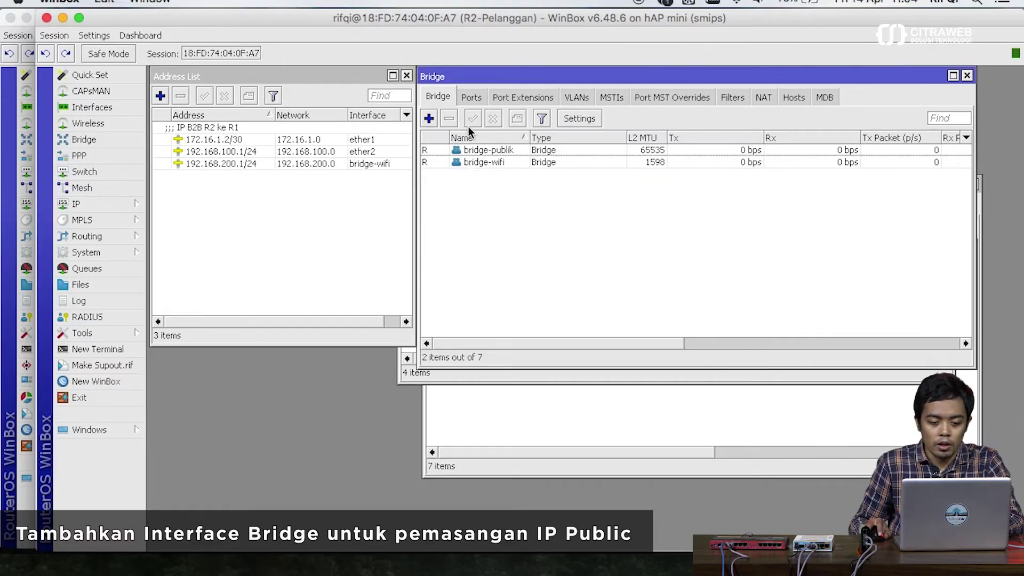
click(470, 101)
click(445, 98)
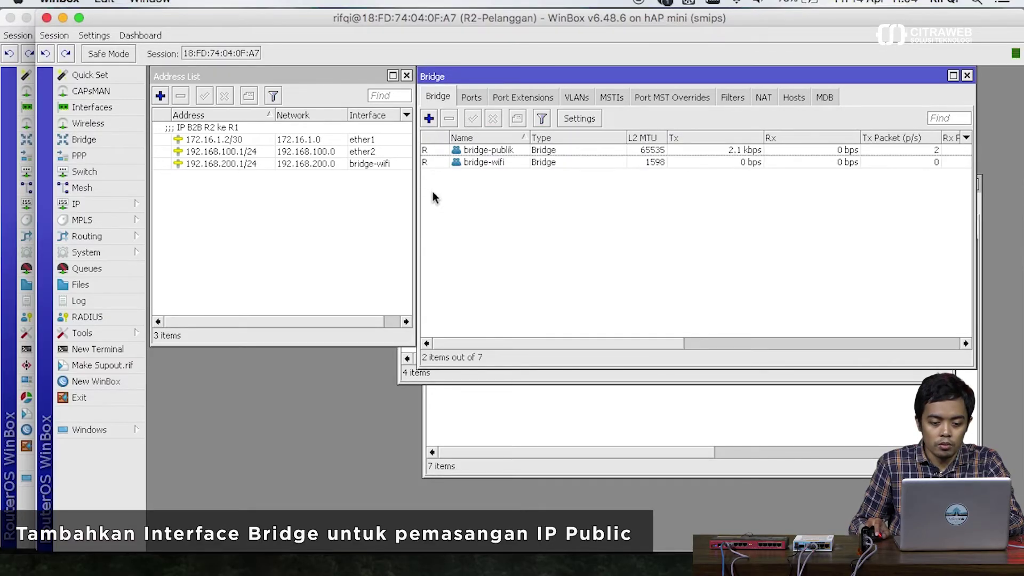
Step: Add the public address 103.x.x.30/30 to the bridge-publik interface
click(221, 161)
click(160, 96)
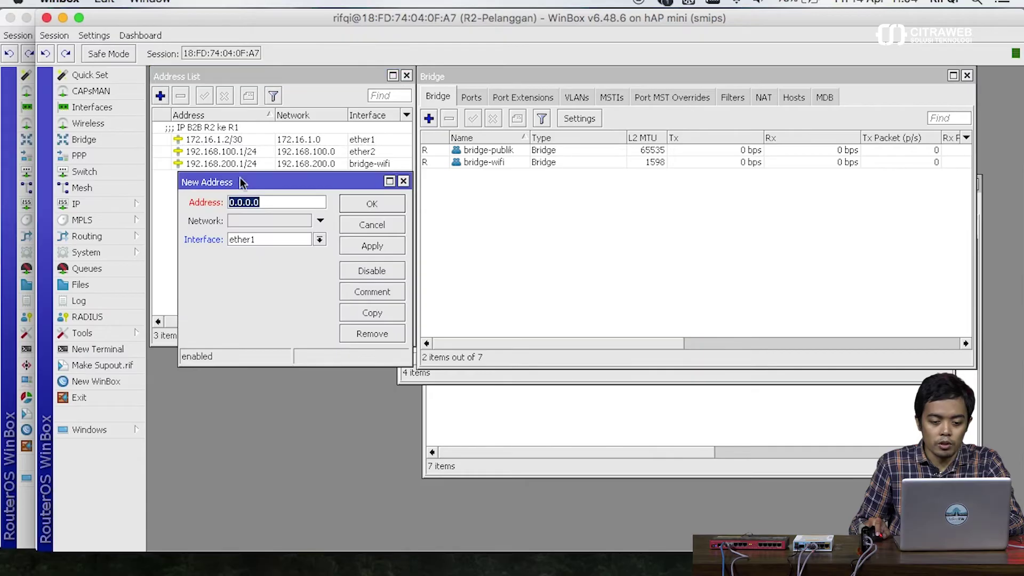
click(237, 213)
drag(238, 213, 233, 218)
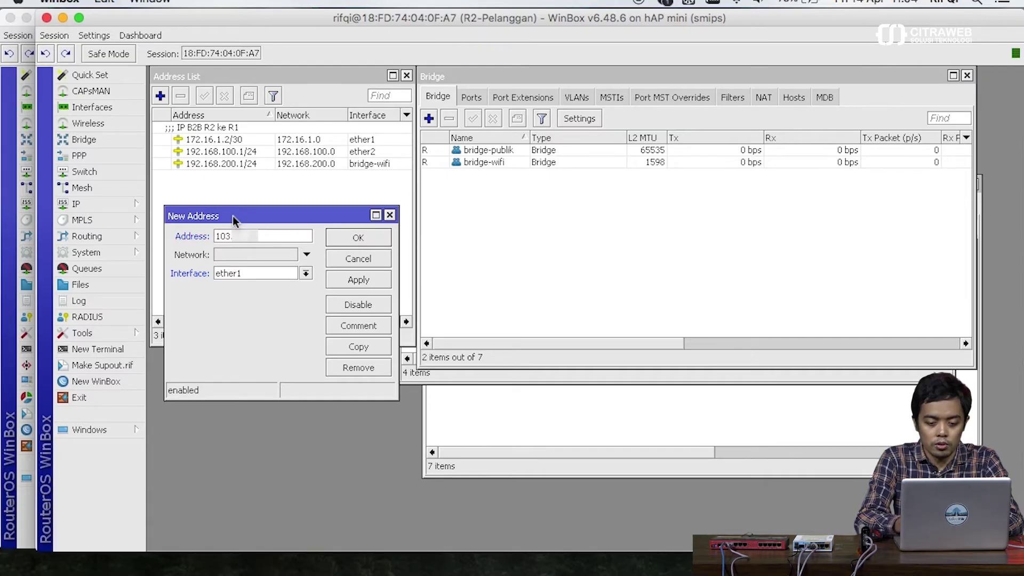
text(30/30)
key(Tab)
key(Tab)
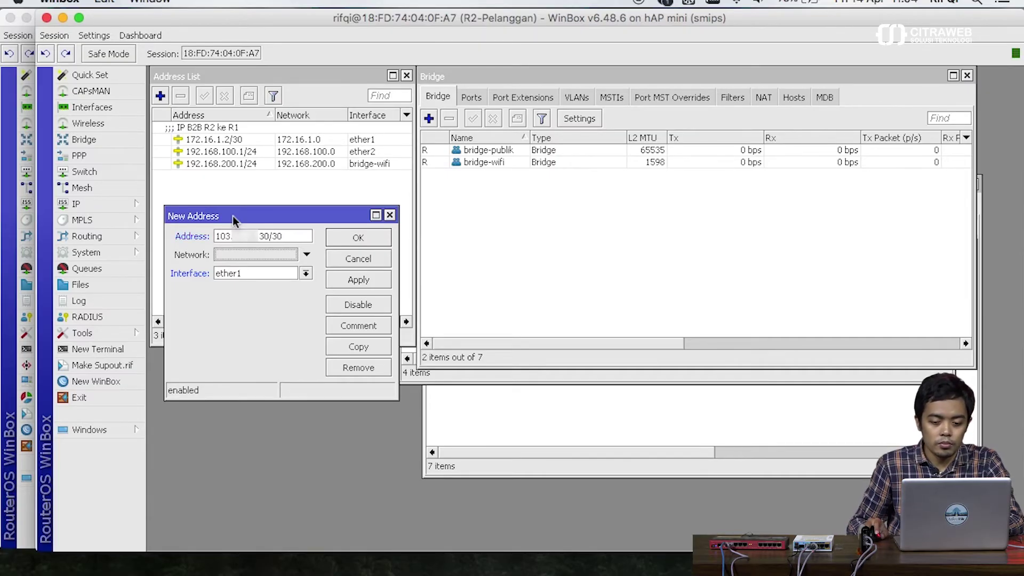
click(259, 271)
click(250, 282)
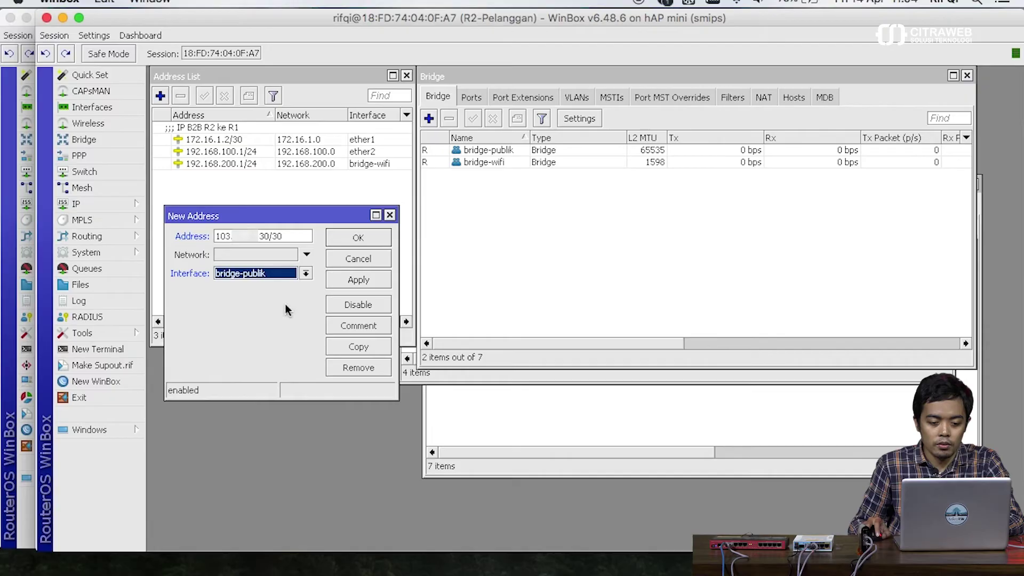
click(352, 280)
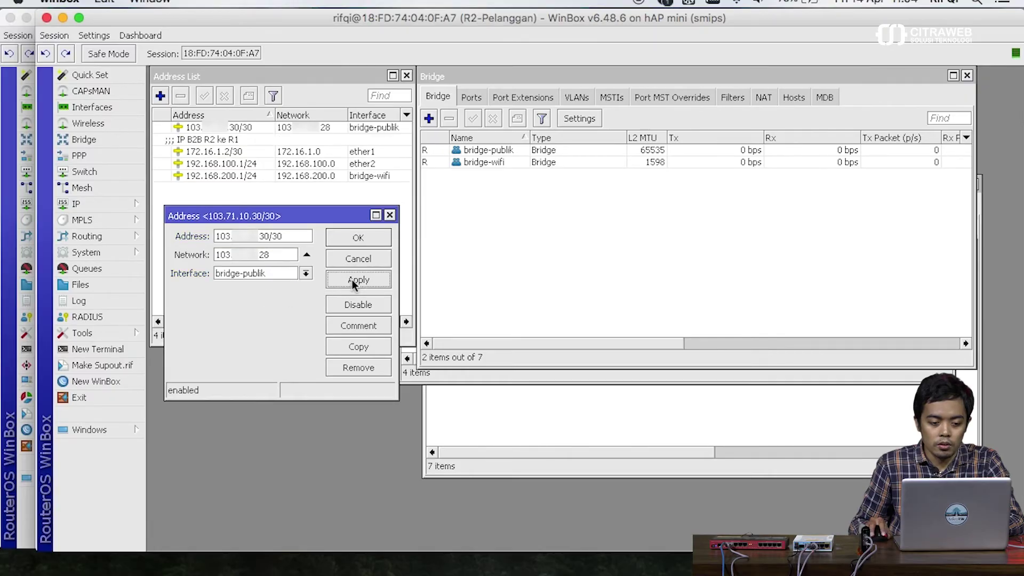
click(358, 237)
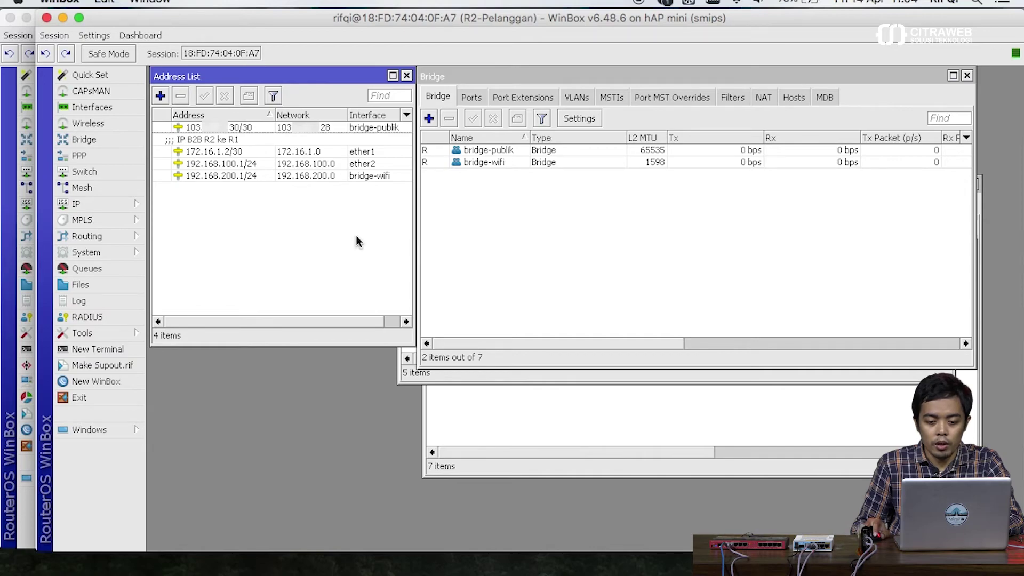
Step: Add a firewall NAT rule in the srcnat chain with action src-nat and To Addresses 103.x.x.30
click(91, 203)
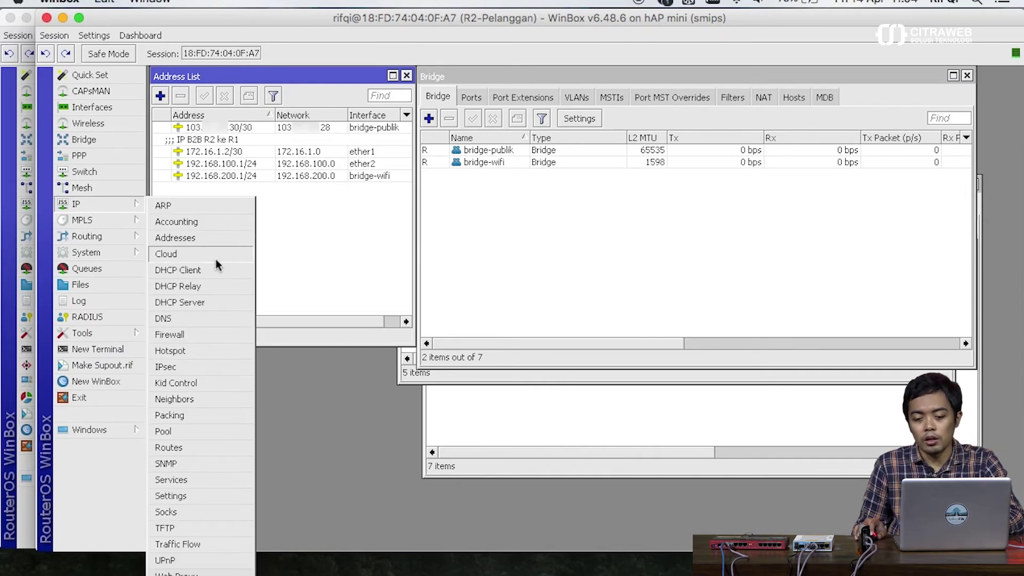
click(199, 338)
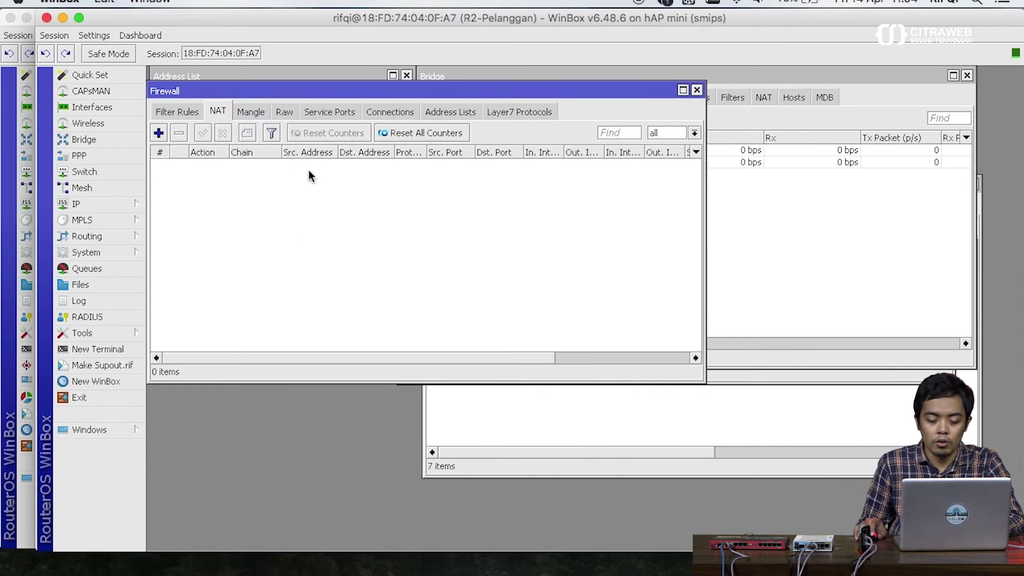
drag(314, 91, 585, 188)
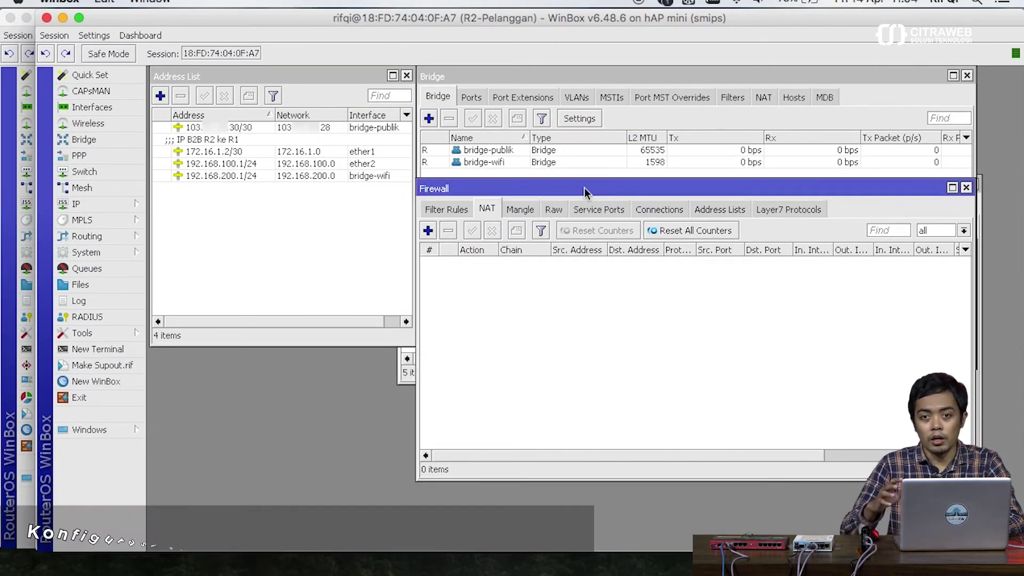
click(427, 231)
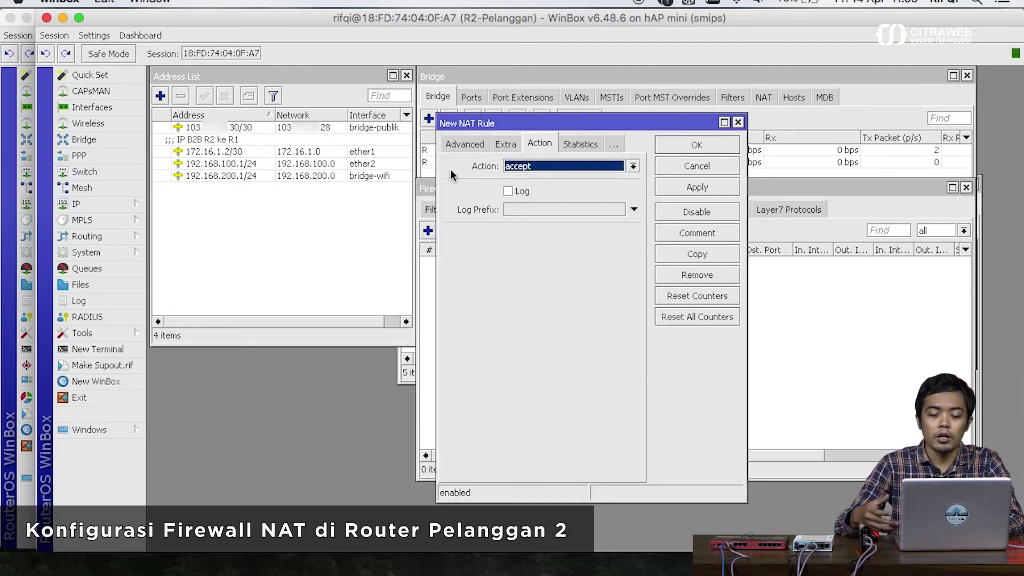
click(452, 136)
click(452, 136)
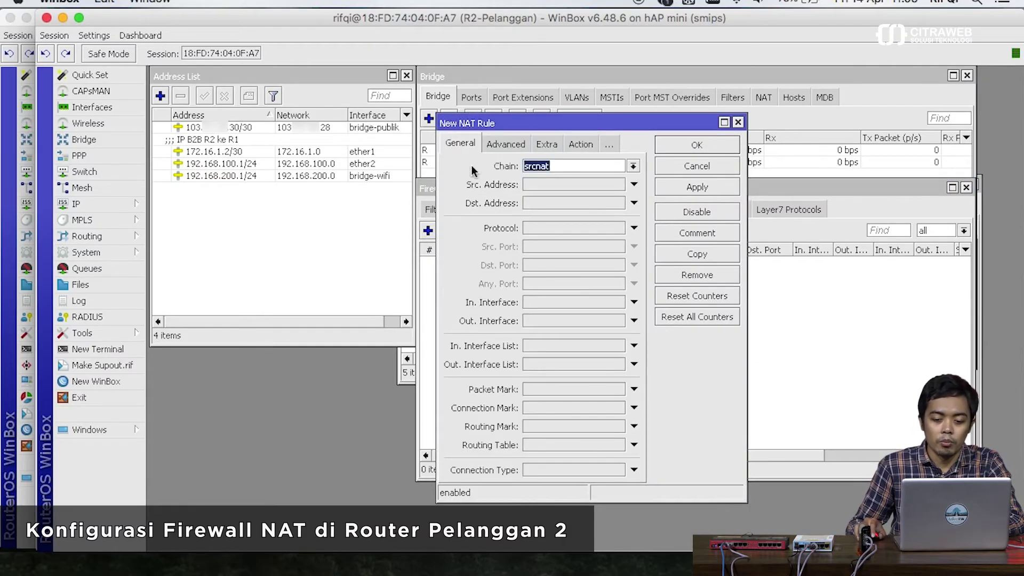
click(570, 145)
click(556, 165)
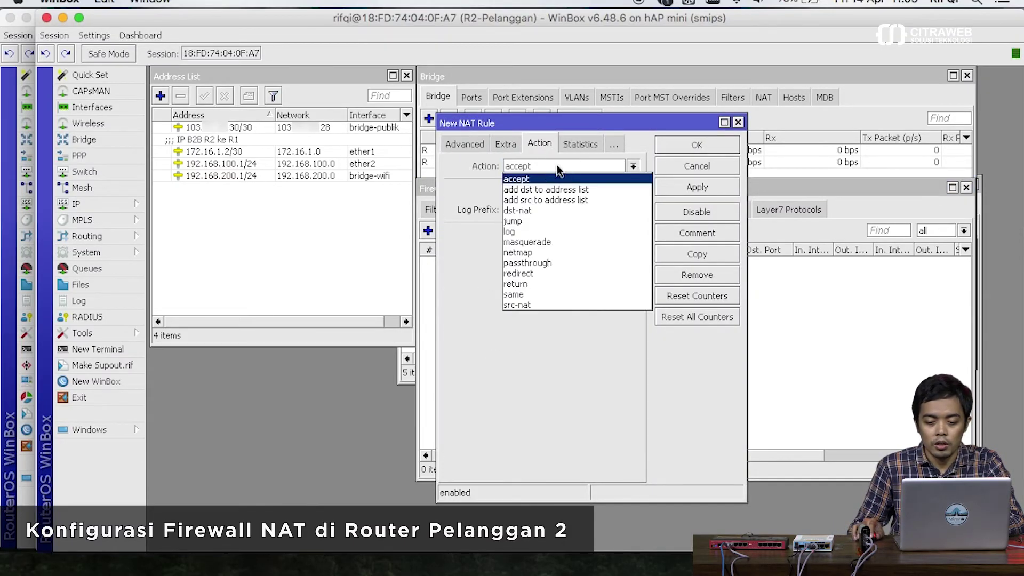
click(538, 304)
click(553, 234)
text(1)
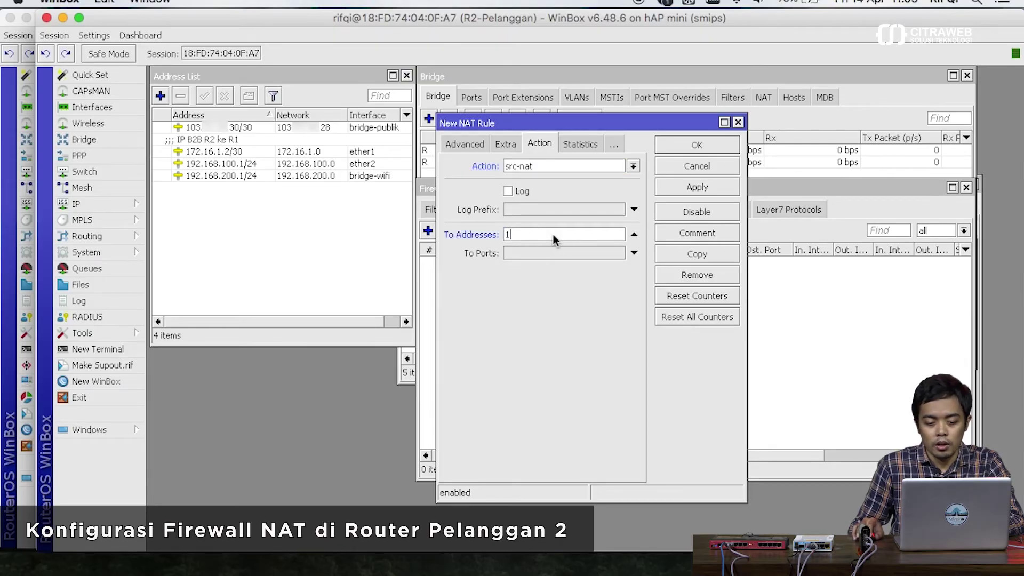
text(03.      30)
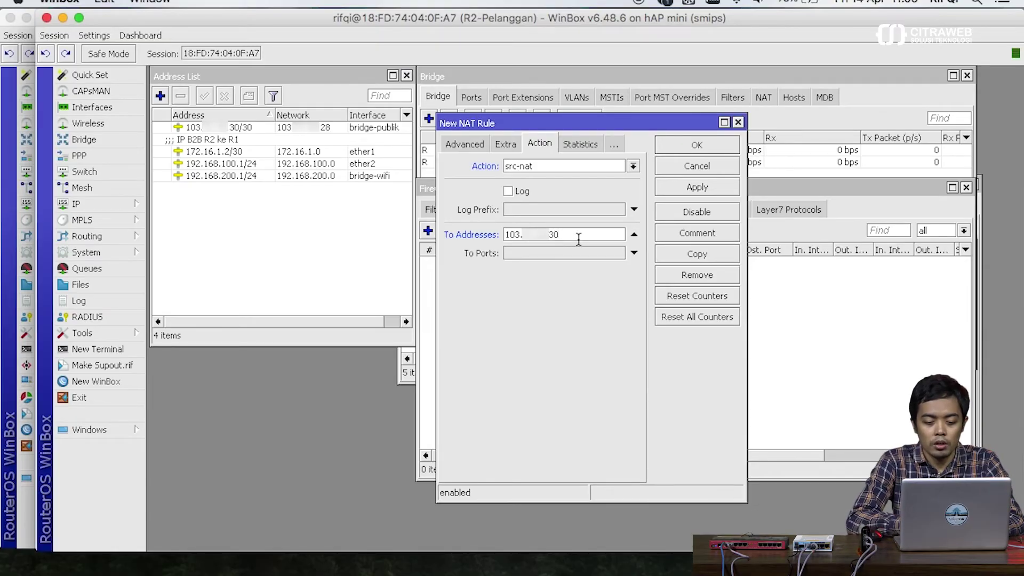
click(699, 187)
click(703, 149)
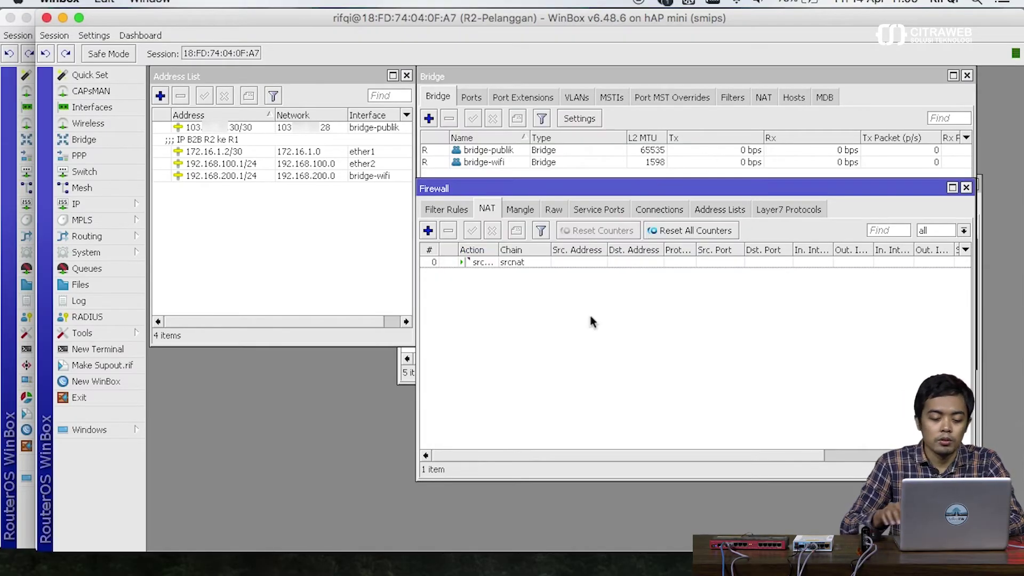
Step: Test internet access from R2-Pelanggan by pinging google.com from its terminal, then stop the ping
click(113, 352)
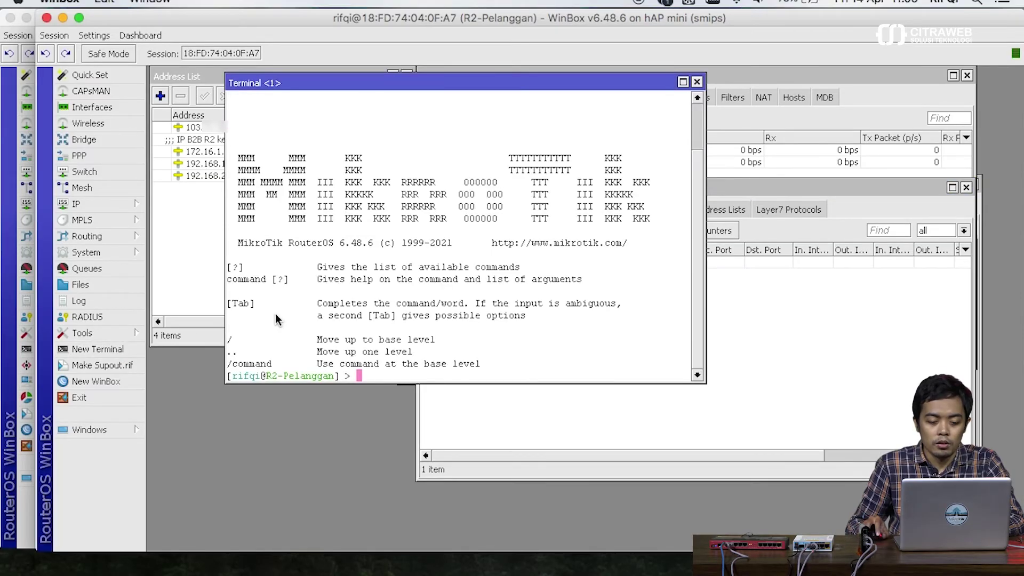
text(ping google.com)
key(Return)
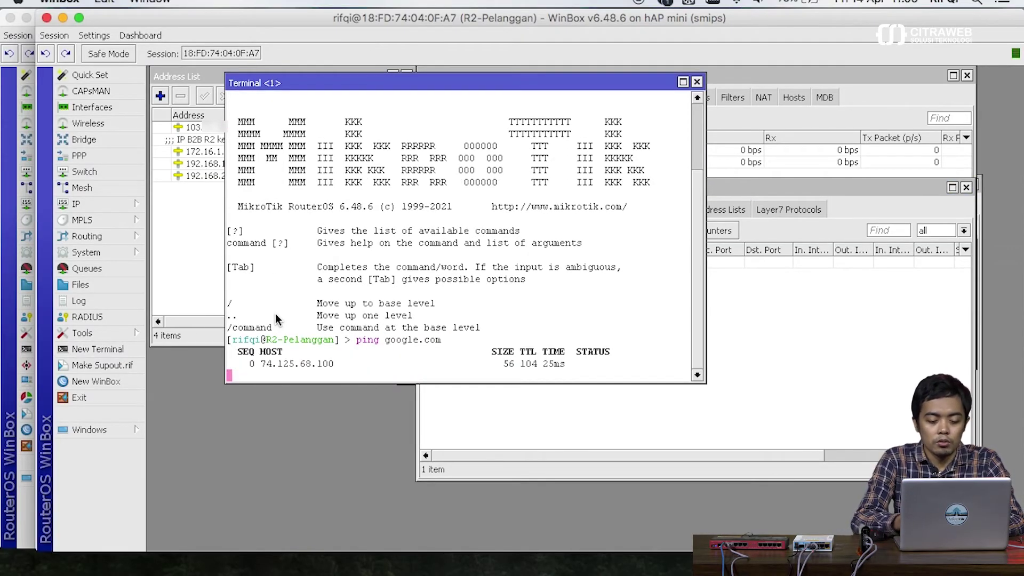
key(ctrl+c)
Step: Switch to the Mac Terminal, stop the running ping, and briefly ping the public address ending in .30 again
click(595, 575)
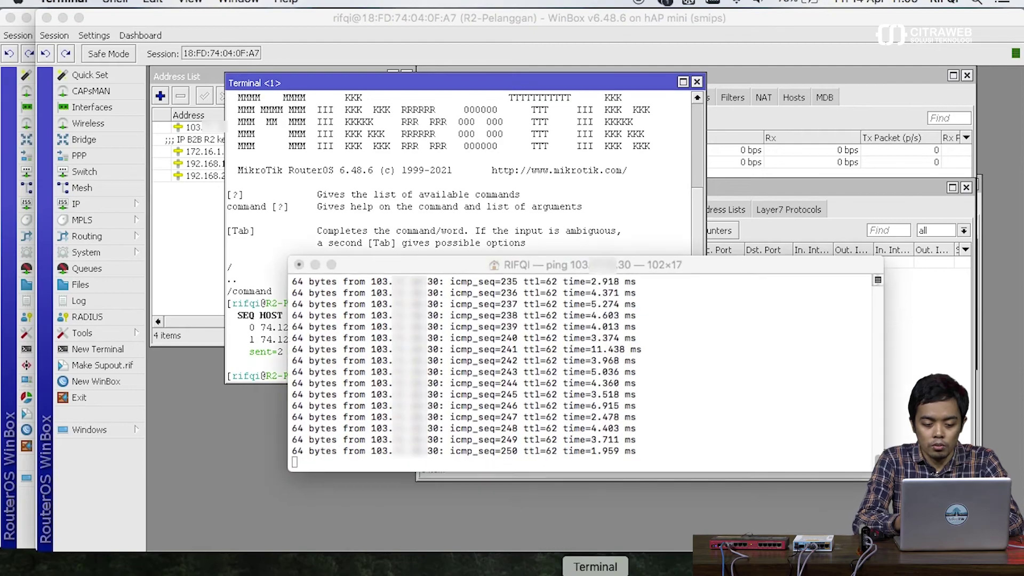
key(ctrl+c)
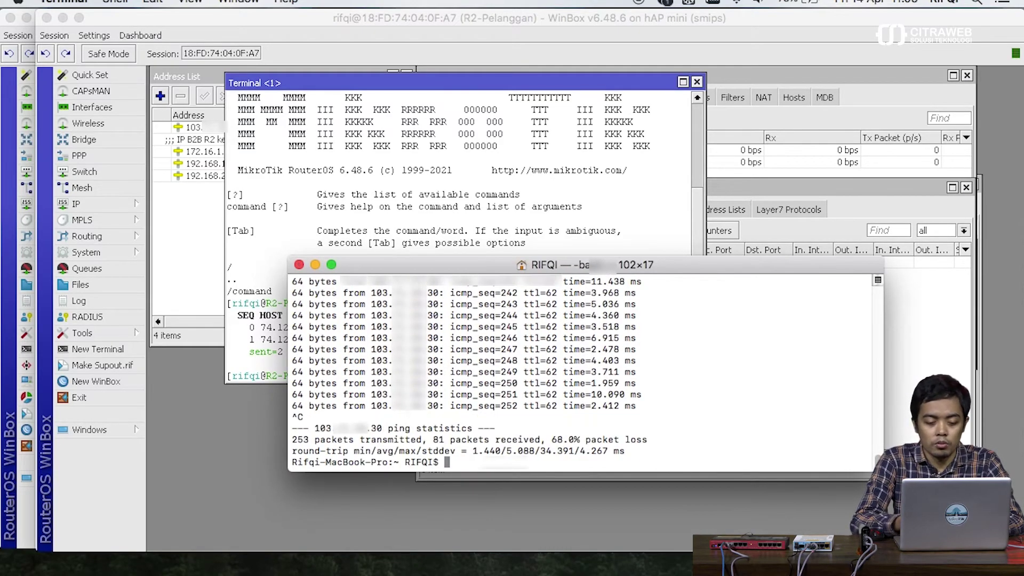
key(Up)
key(Return)
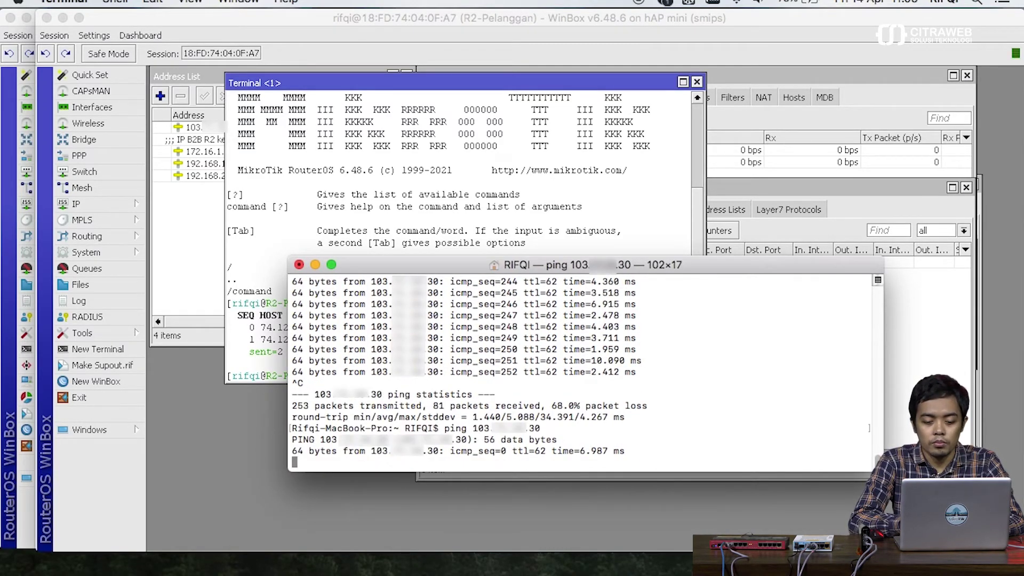
key(ctrl+c)
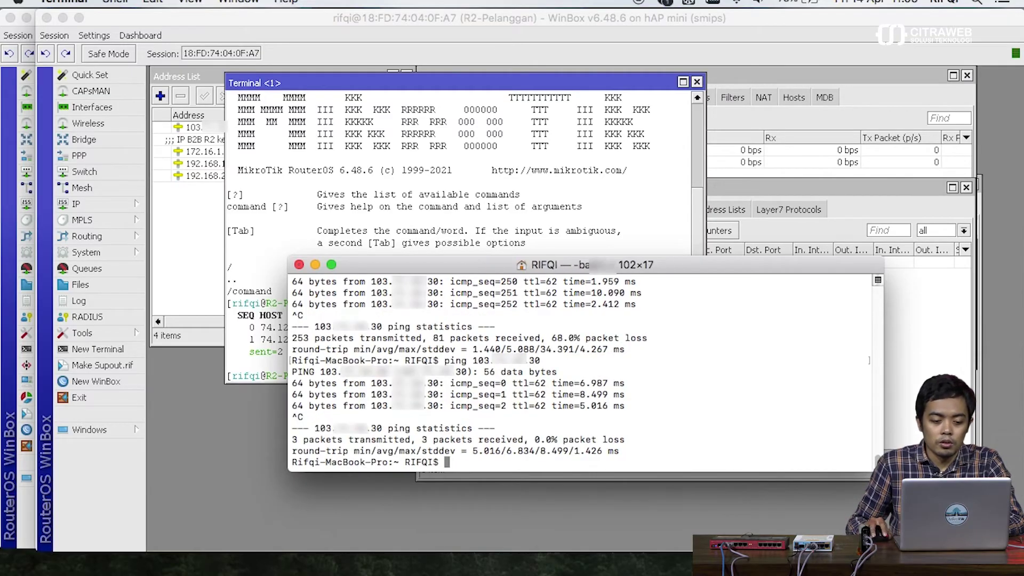
Step: Ping the neighbouring public address ending in .29 from the Mac Terminal and stop the ping
key(Up)
key(BackSpace)
key(BackSpace)
key(BackSpace)
text(.29)
key(Return)
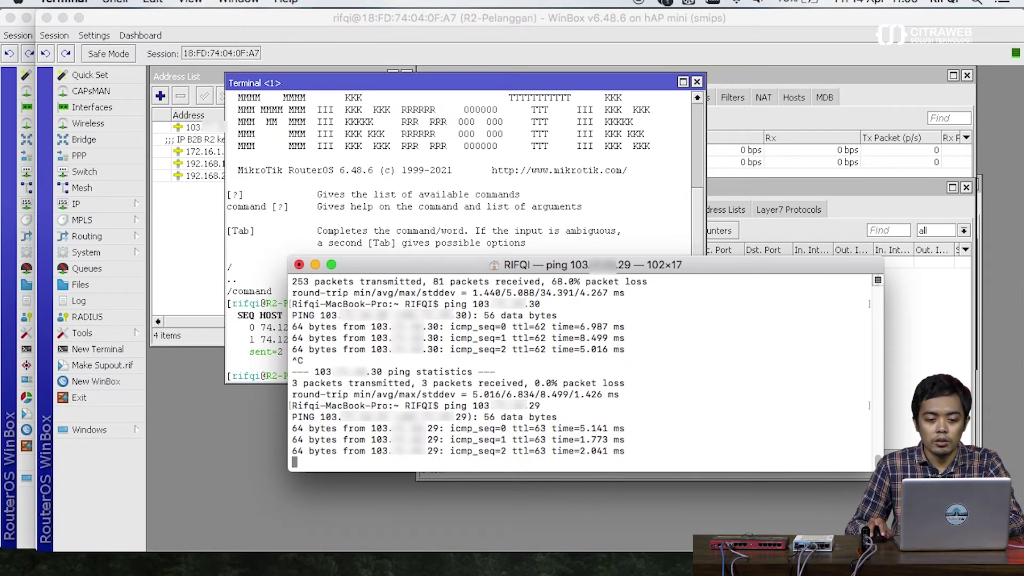
key(ctrl+c)
Step: Switch from the Mac Terminal to a new WinBox login window and set Connect To to the public address ending in .30
click(243, 318)
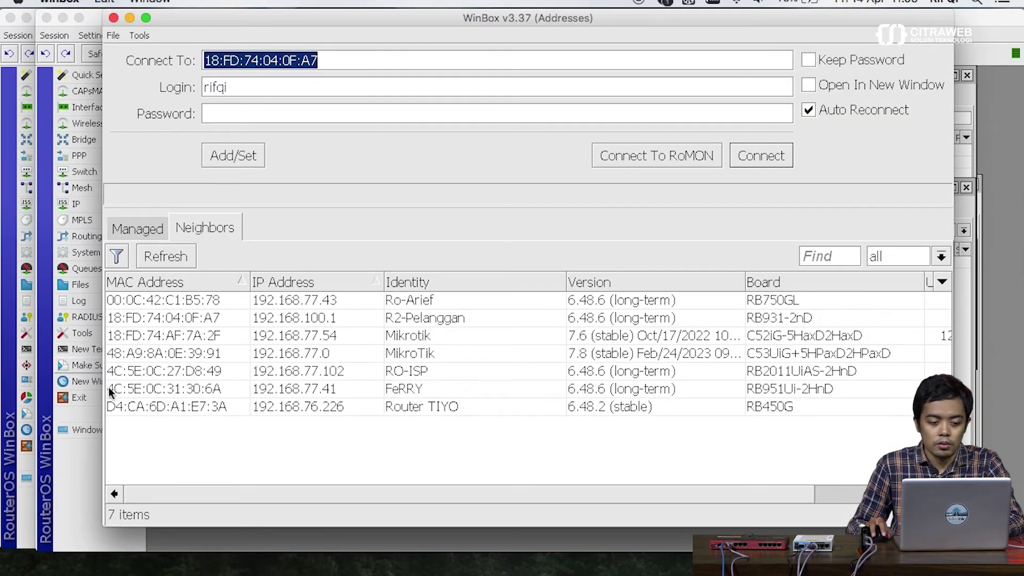
click(80, 396)
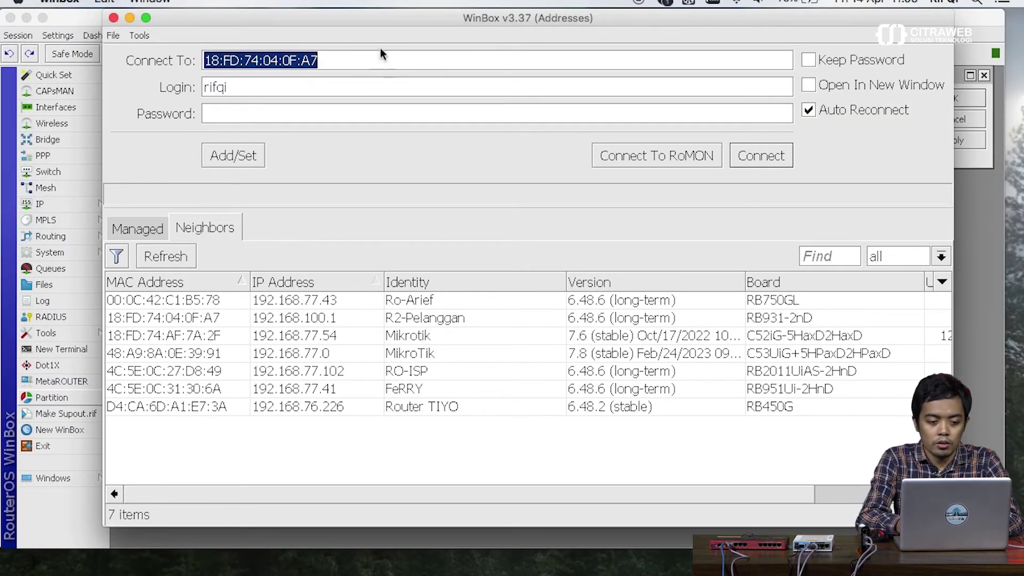
text(103.)
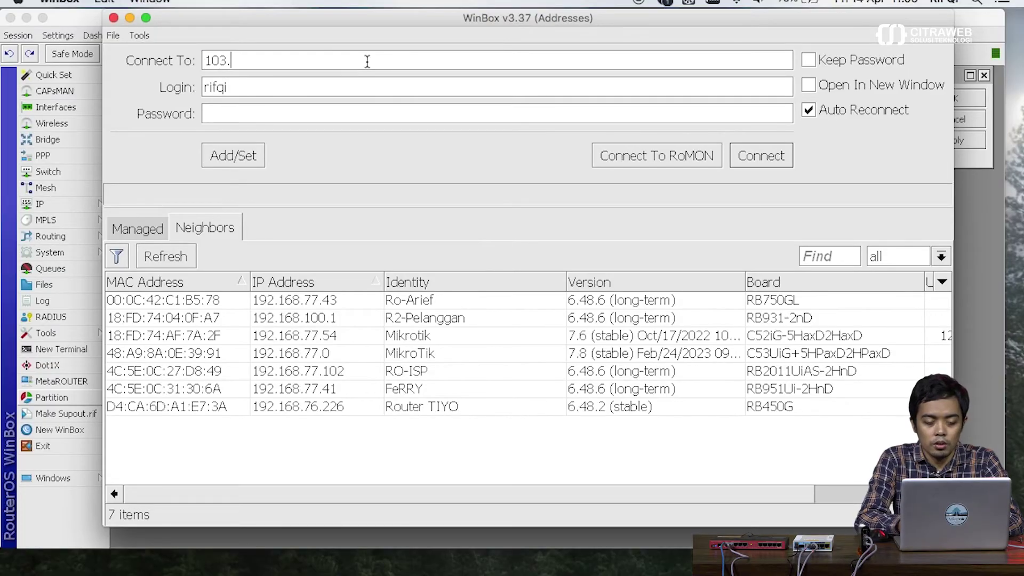
text(******)
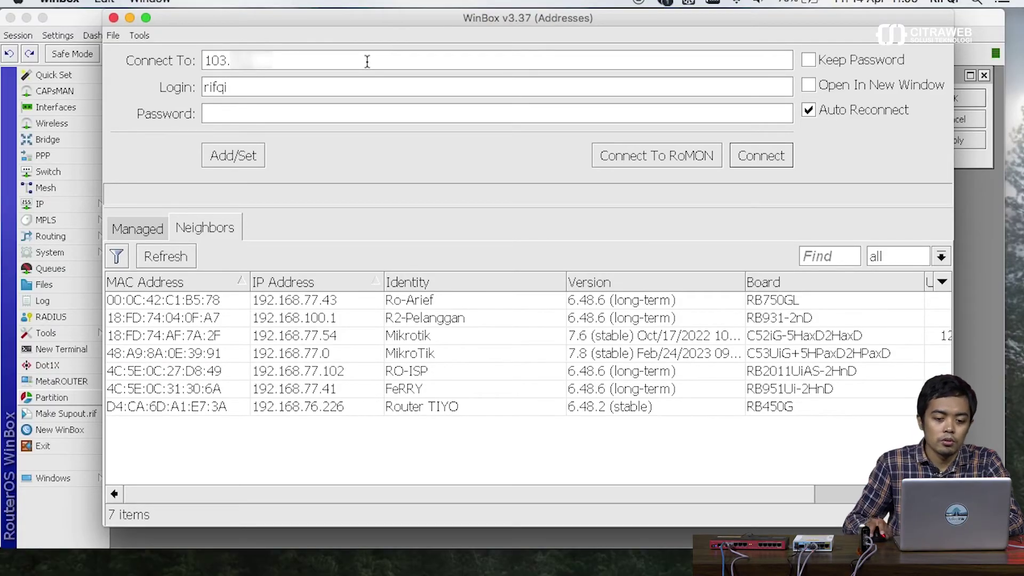
text(***)
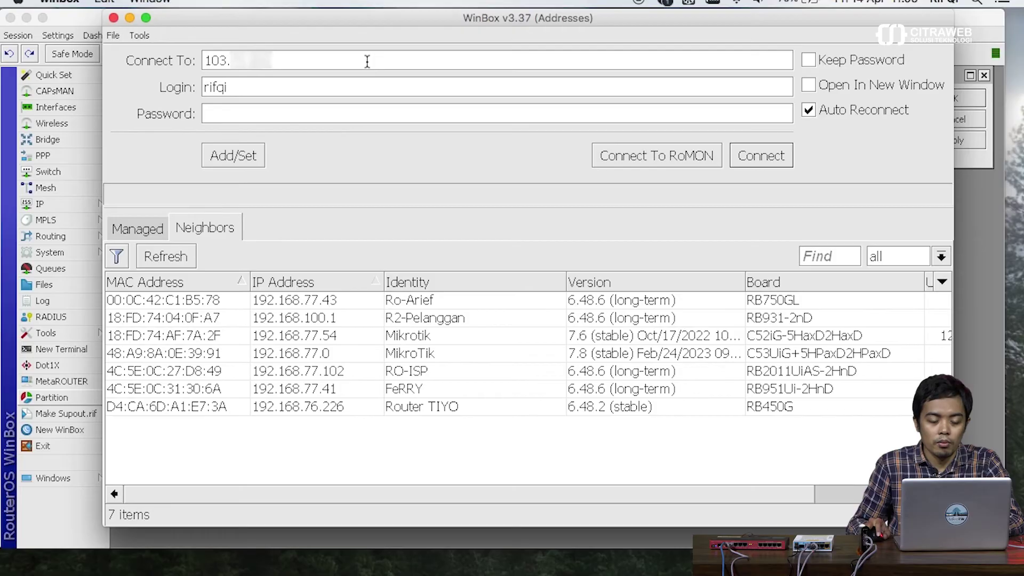
text(0)
Step: Fill in the router's login password and connect to R2-Pelanggan through its public address
key(Tab)
key(Tab)
text(*)
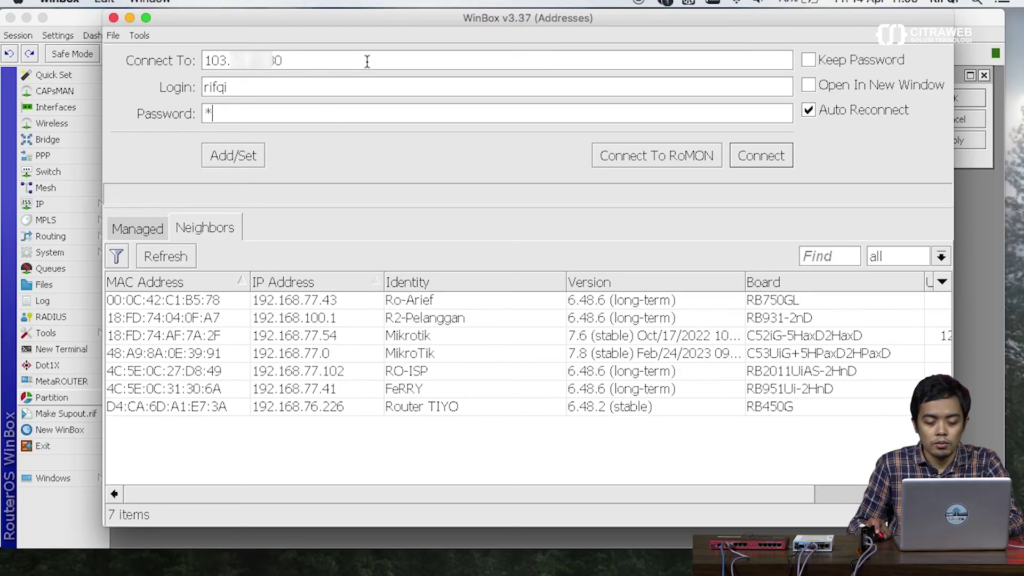
text(*********)
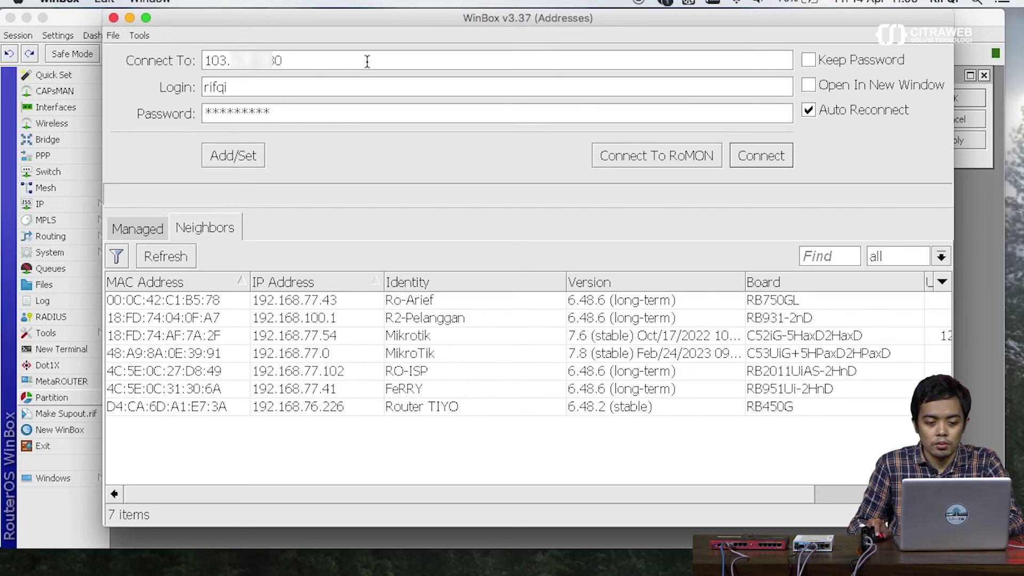
key(Return)
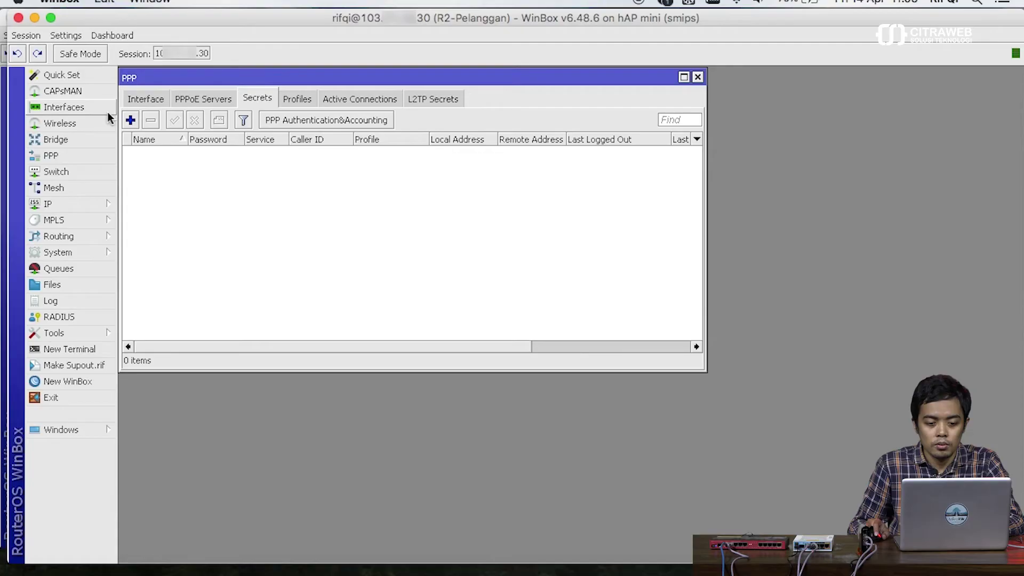
Step: Open the router's system identity in the new session, widen its window and move it clear of the PPP window
click(129, 99)
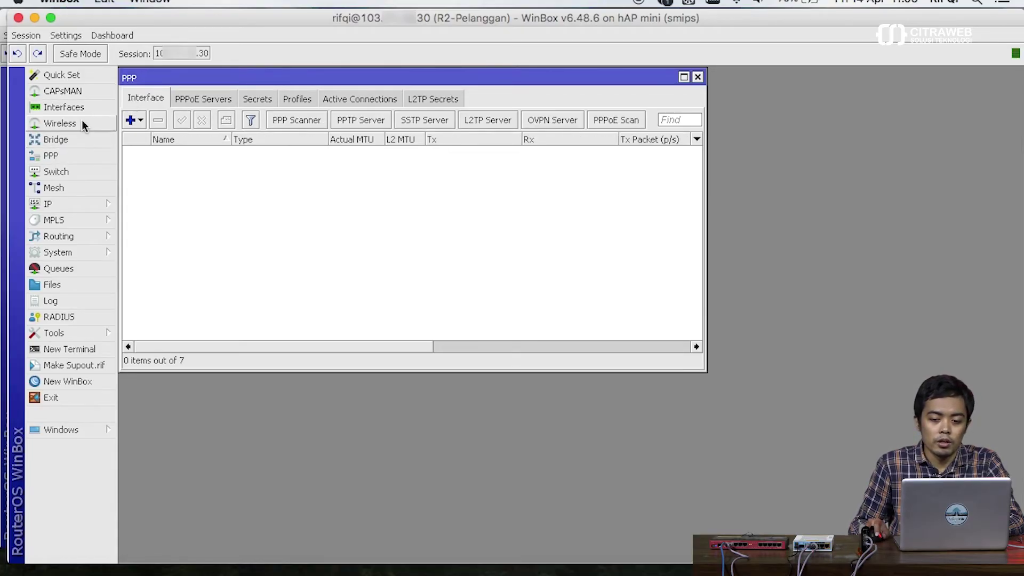
click(88, 250)
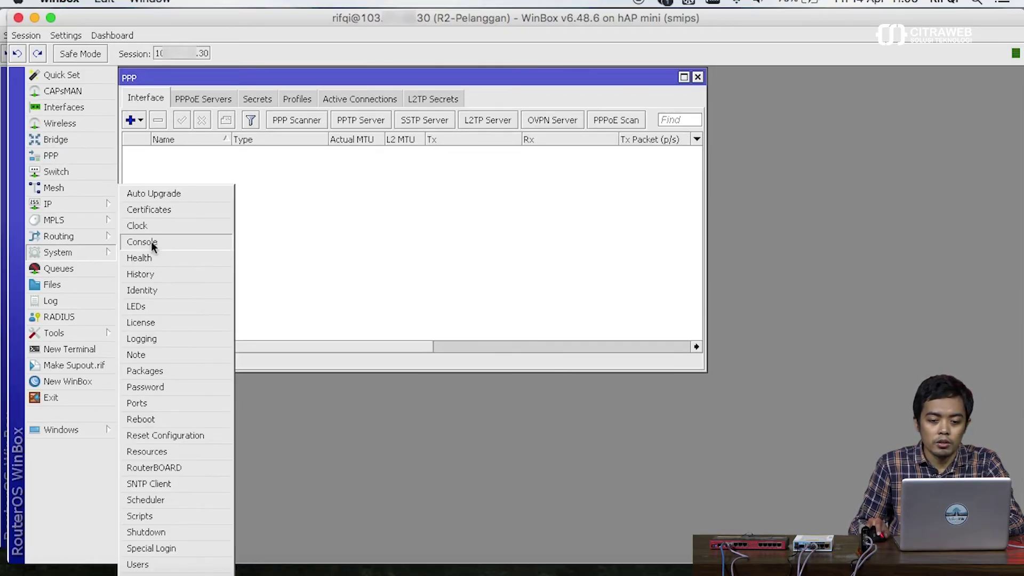
click(178, 289)
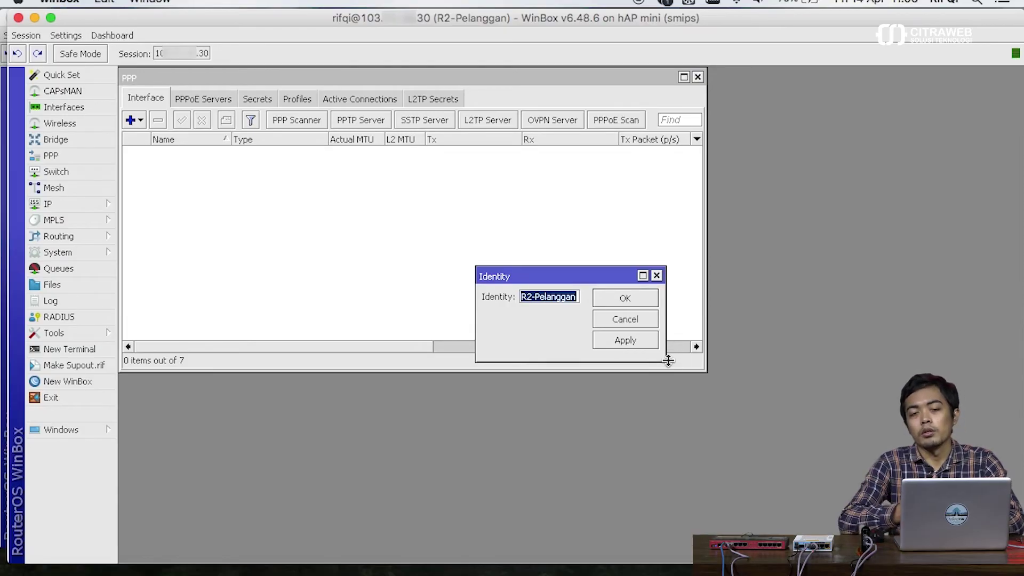
drag(668, 360, 761, 360)
drag(675, 277, 840, 195)
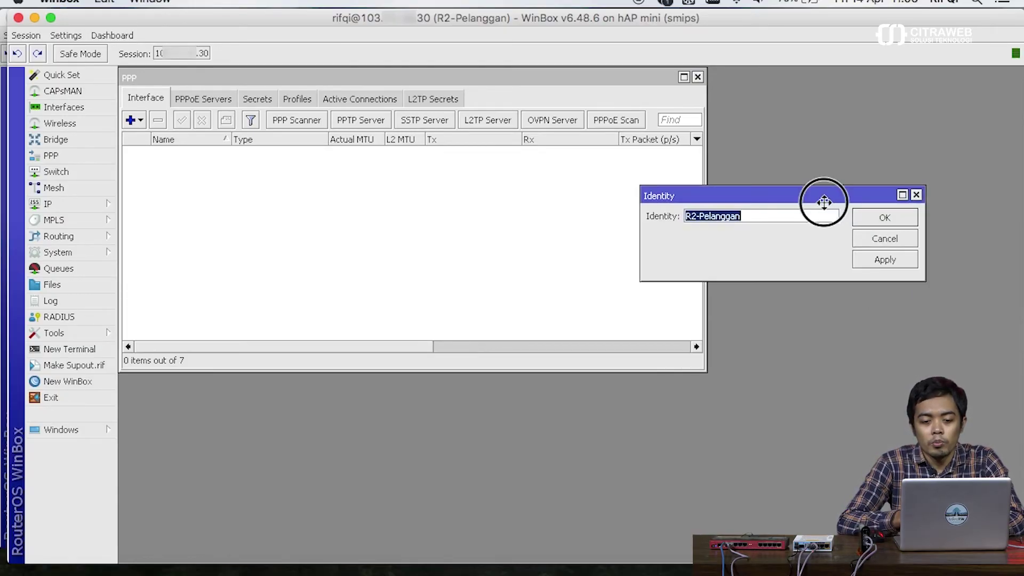
Step: Open the IP address list in the remote session and place it beside the Identity window to check the router's addresses
click(48, 203)
click(133, 243)
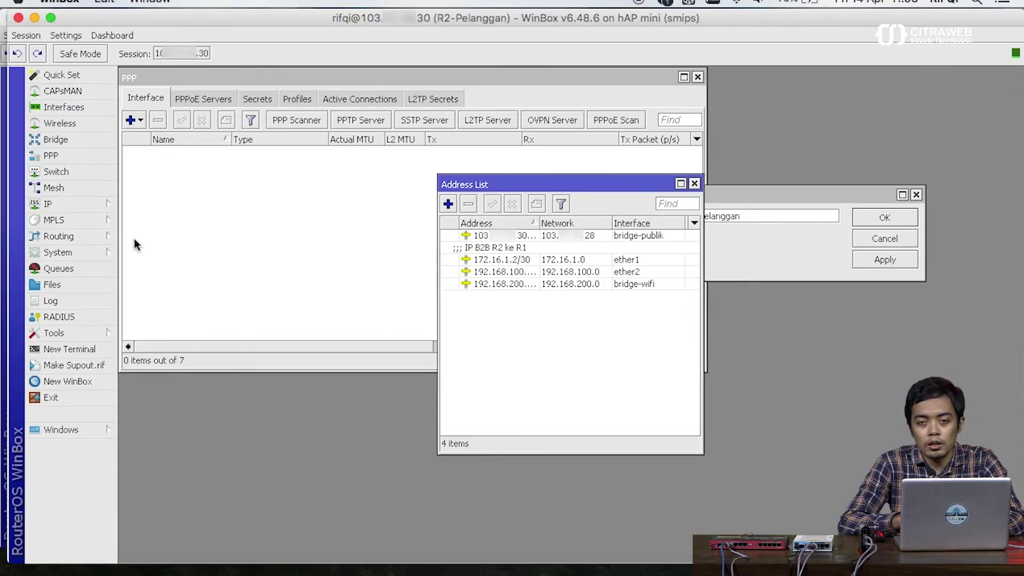
drag(553, 184, 484, 184)
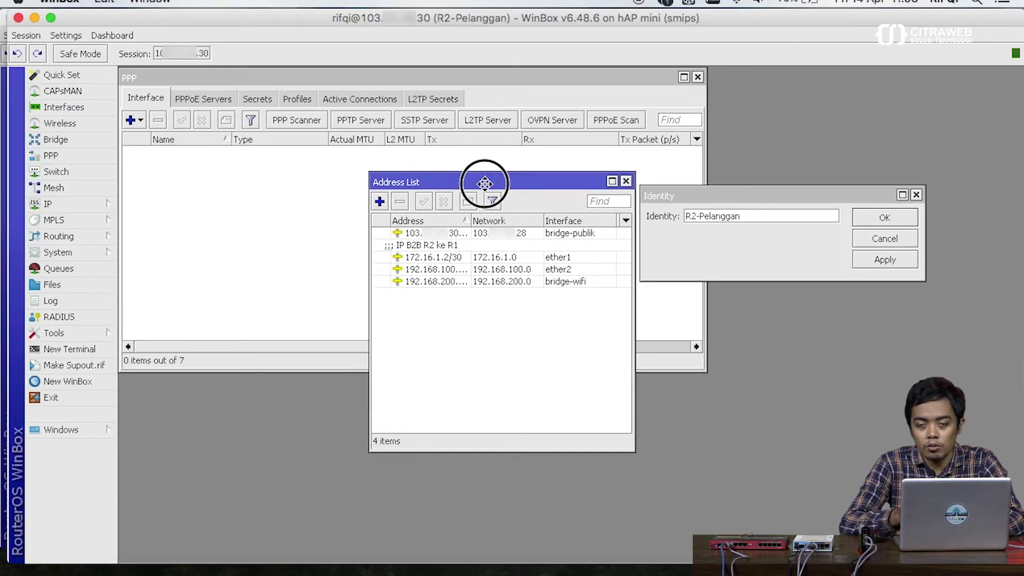